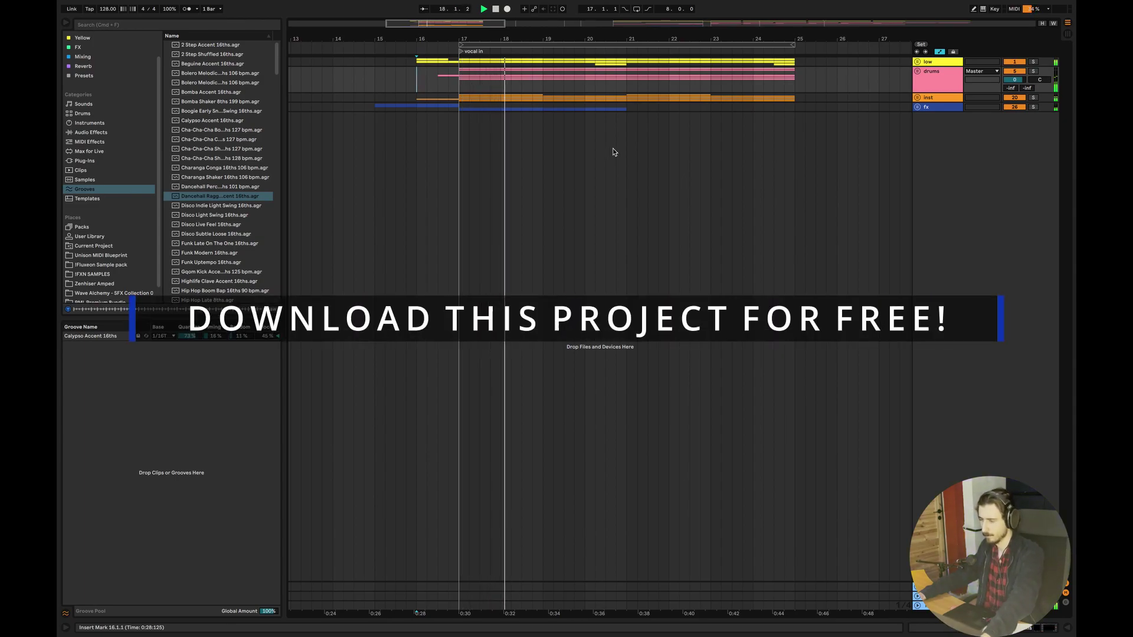
Unfold the inst group and open the devices of its lead fill track.
click(917, 97)
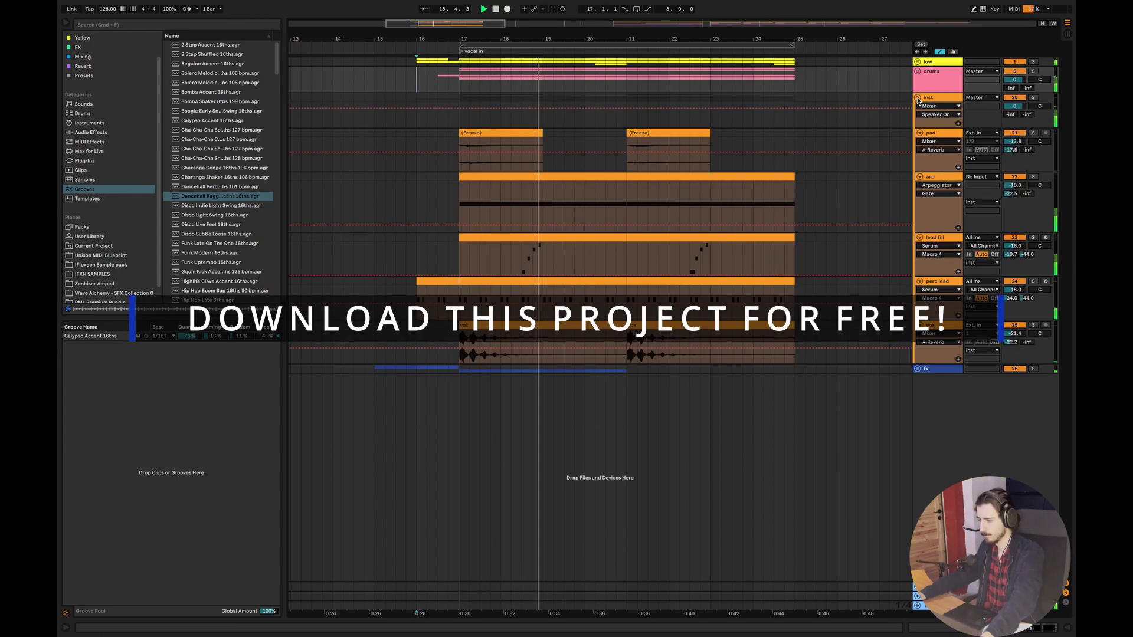
double_click(933, 233)
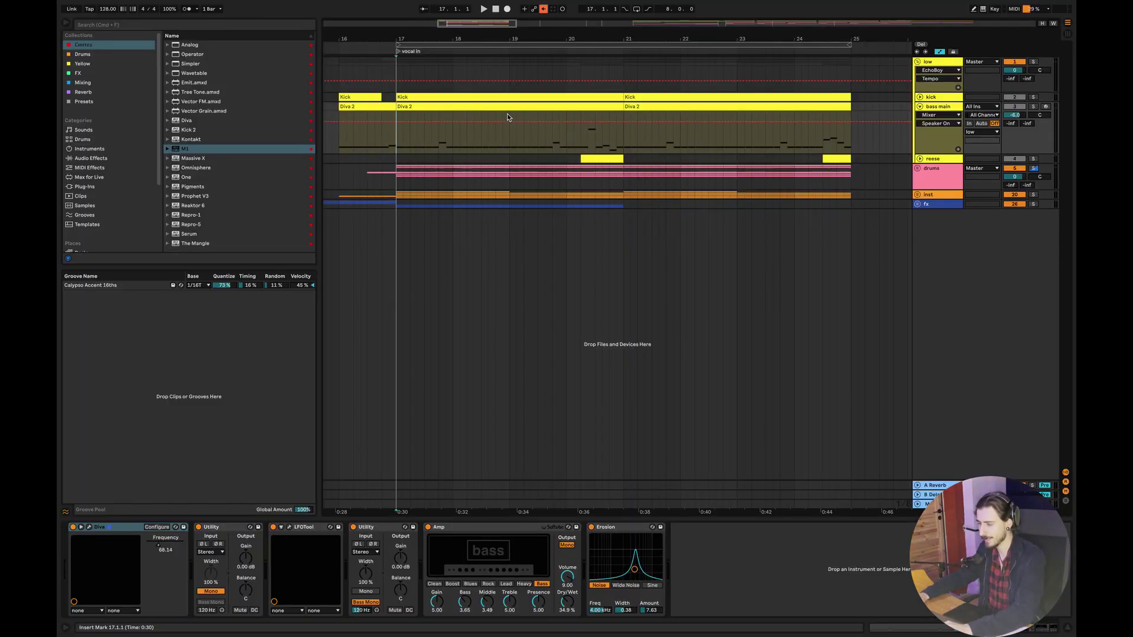
Solo the low group and play it from bar 17 with the first four-bar Diva 2 bass clip's notes open.
click(1033, 62)
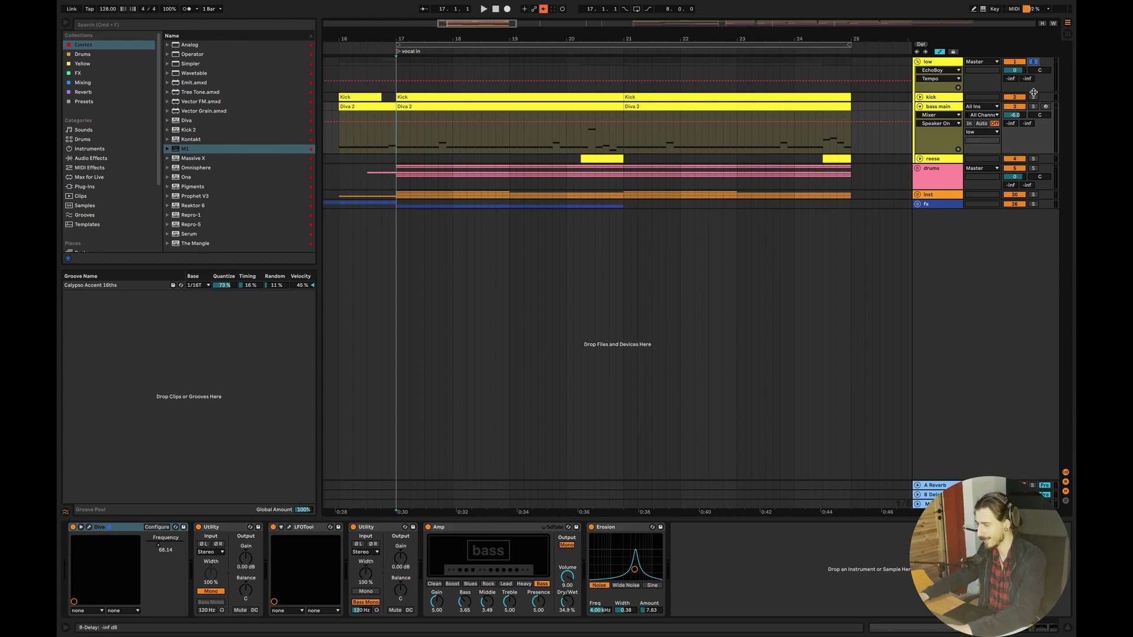
double_click(418, 108)
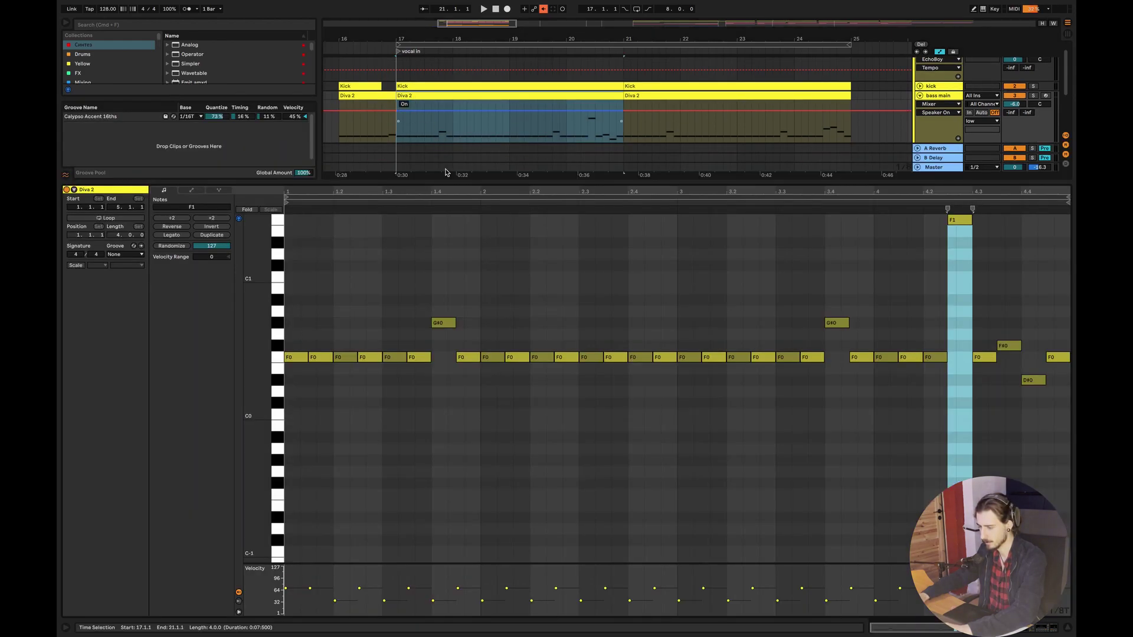
key(space)
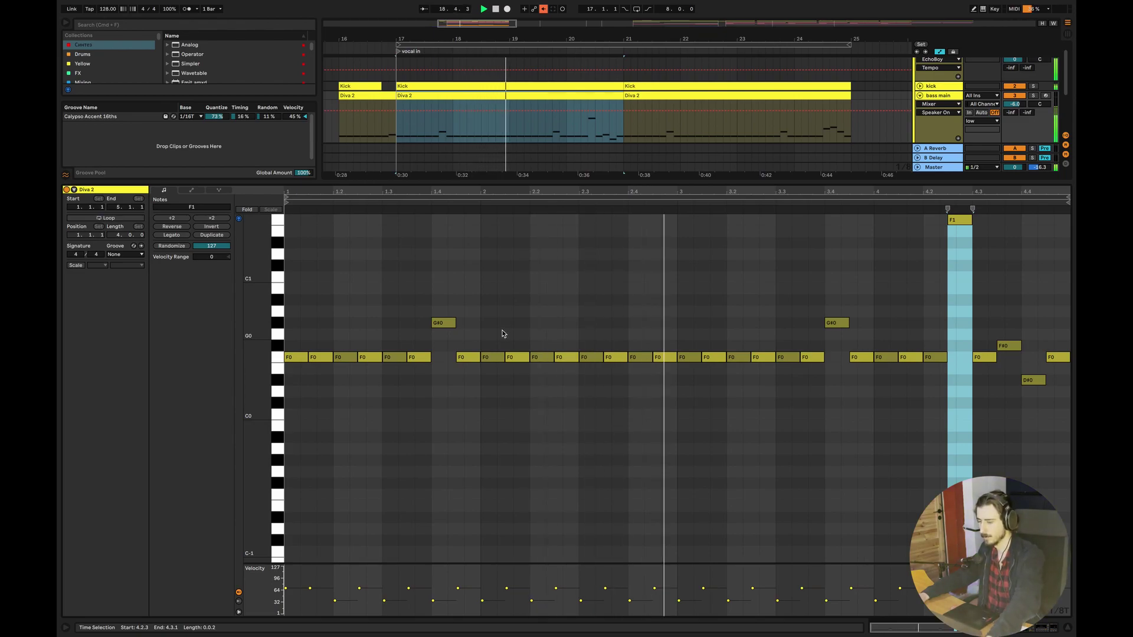
click(831, 429)
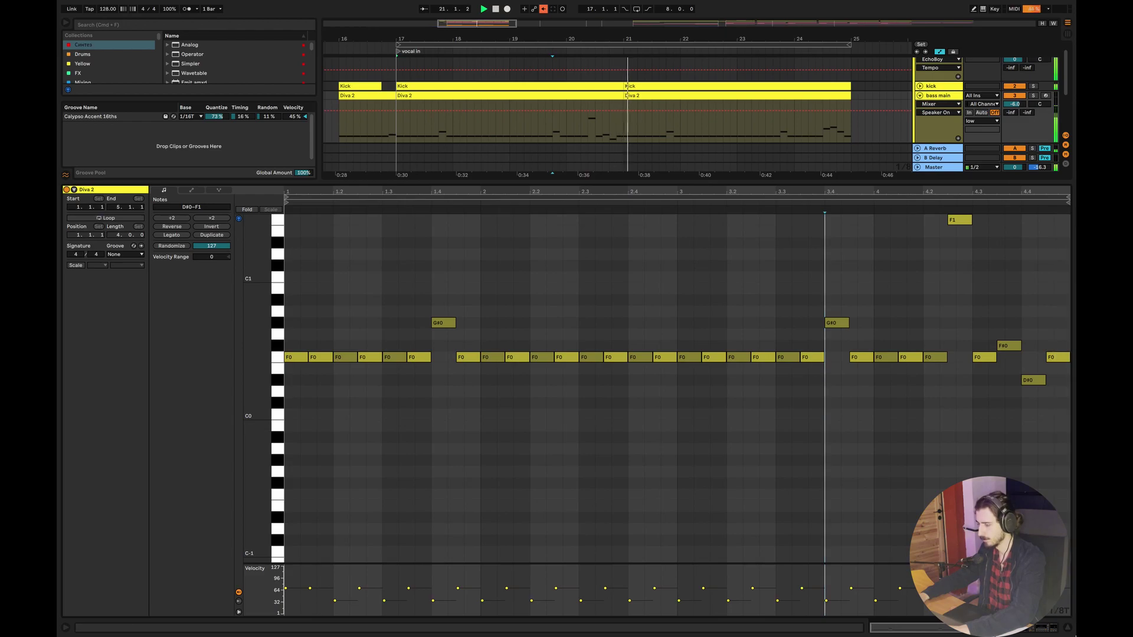
key(super+alt+l)
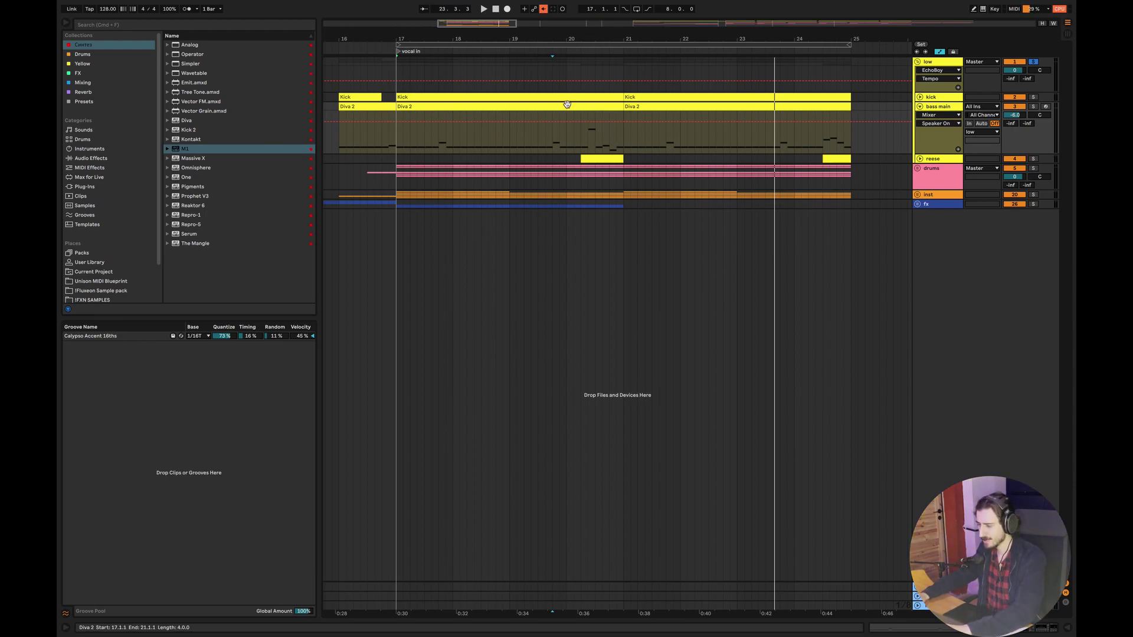
Highlight the second four-bar Diva 2 bass clip and the last bar of each phrase, bars 20 and 24, to compare them.
click(817, 112)
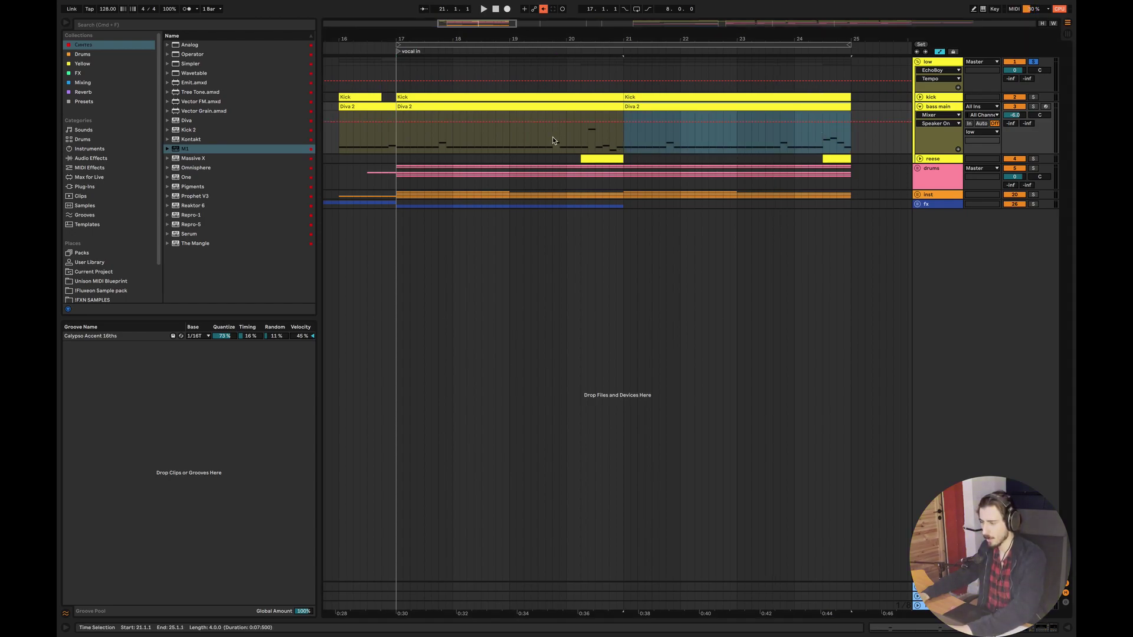
drag(561, 140, 623, 140)
mouse_move(794, 140)
mouse_down()
mouse_move(851, 140)
mouse_move(795, 143)
mouse_up()
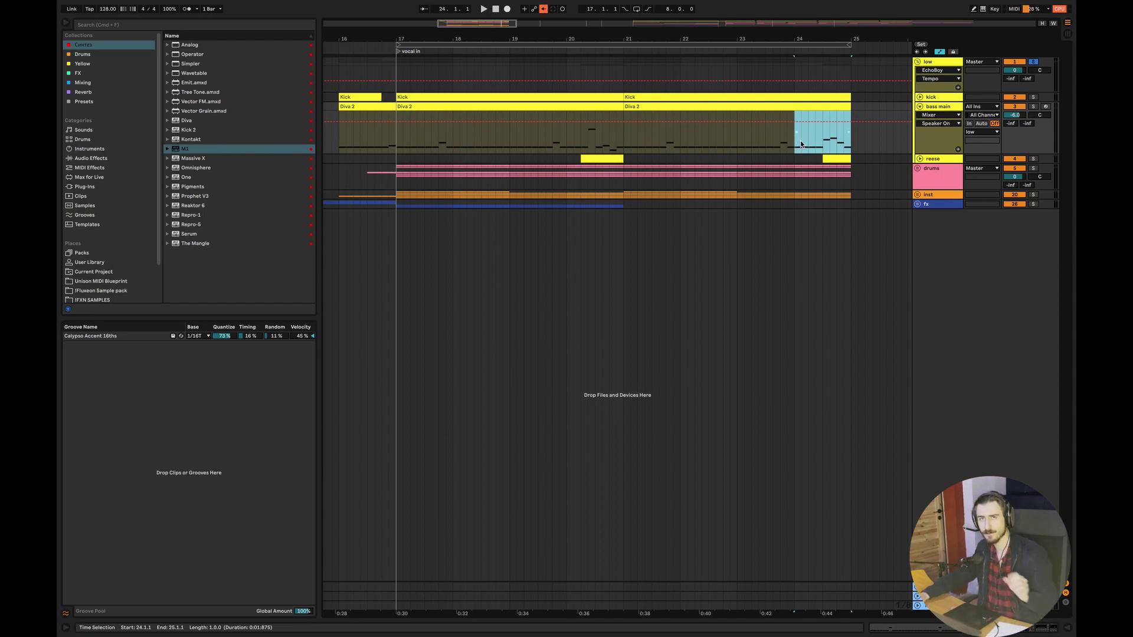
drag(576, 140, 621, 105)
drag(568, 142, 623, 106)
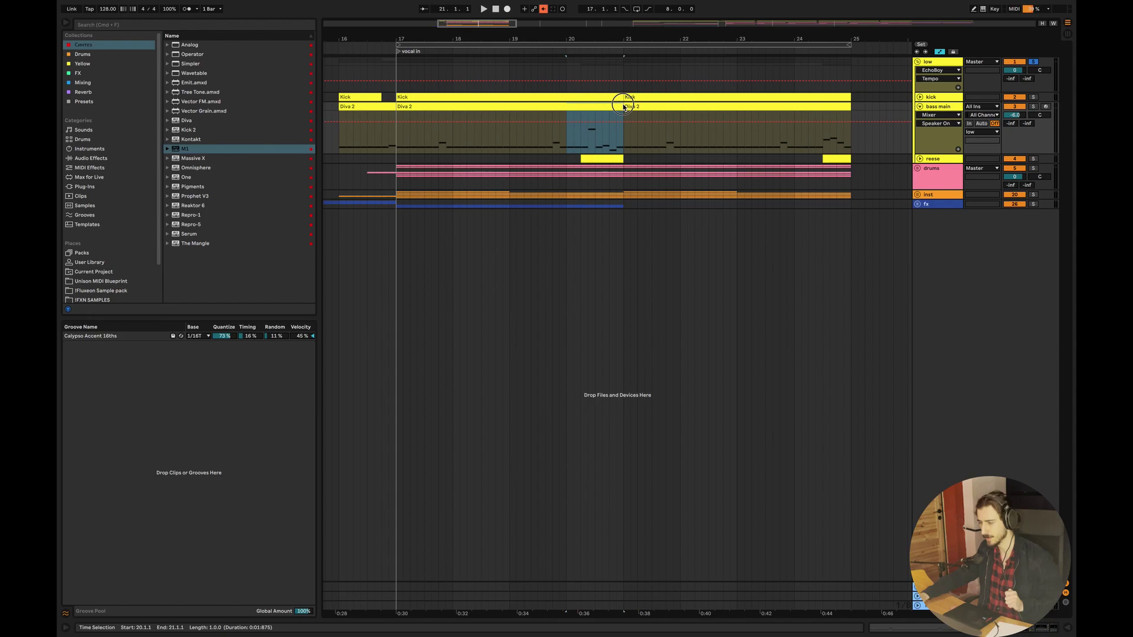
drag(798, 133, 850, 136)
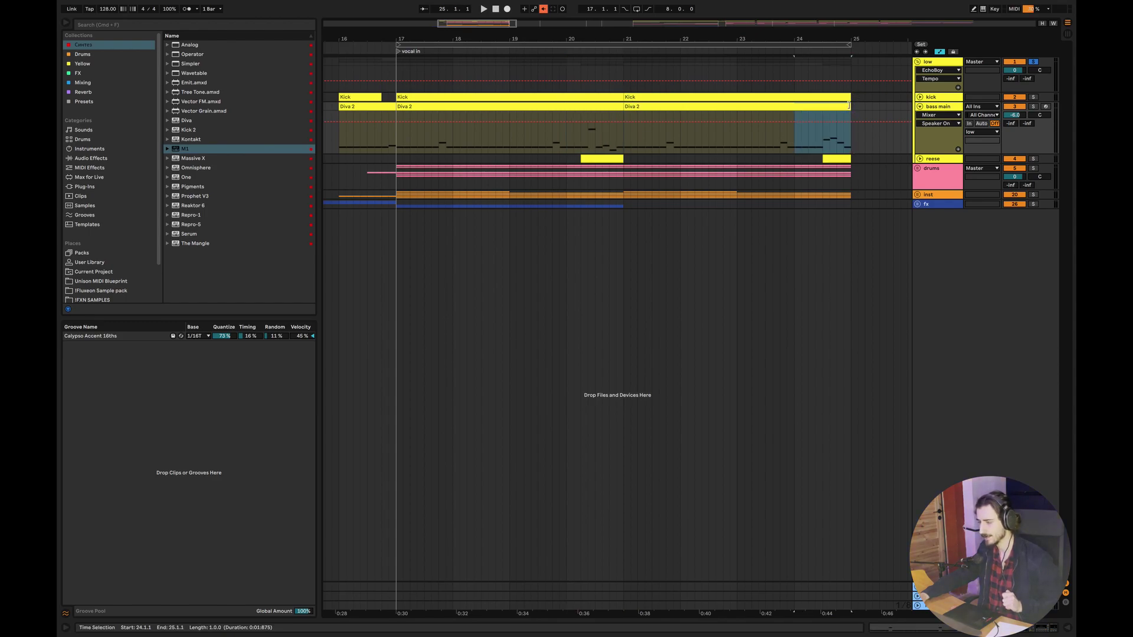
Switch to the Pixelmator Pro canvas and paint a long black bar labelled "Bass" with an arrow pointing down to it.
key(super+Tab)
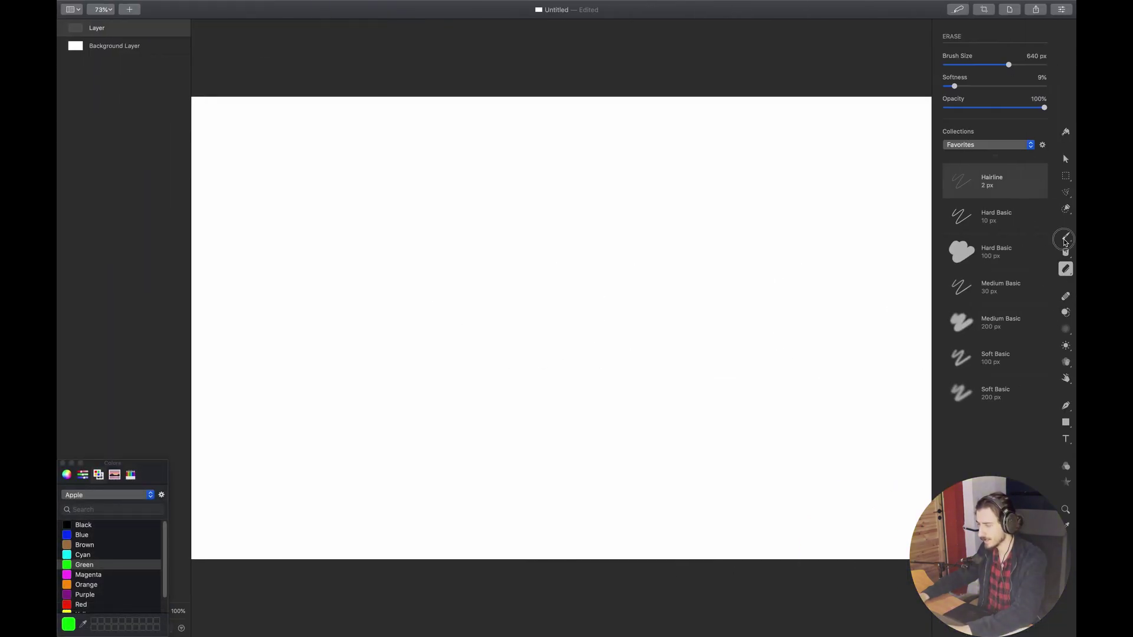
click(1065, 239)
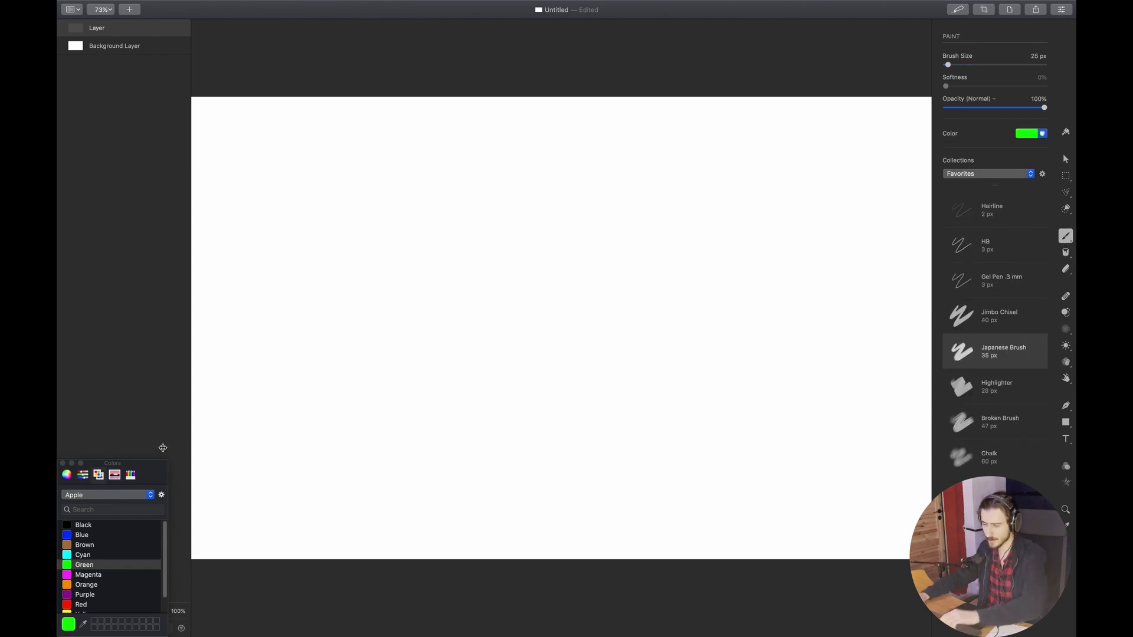
click(89, 524)
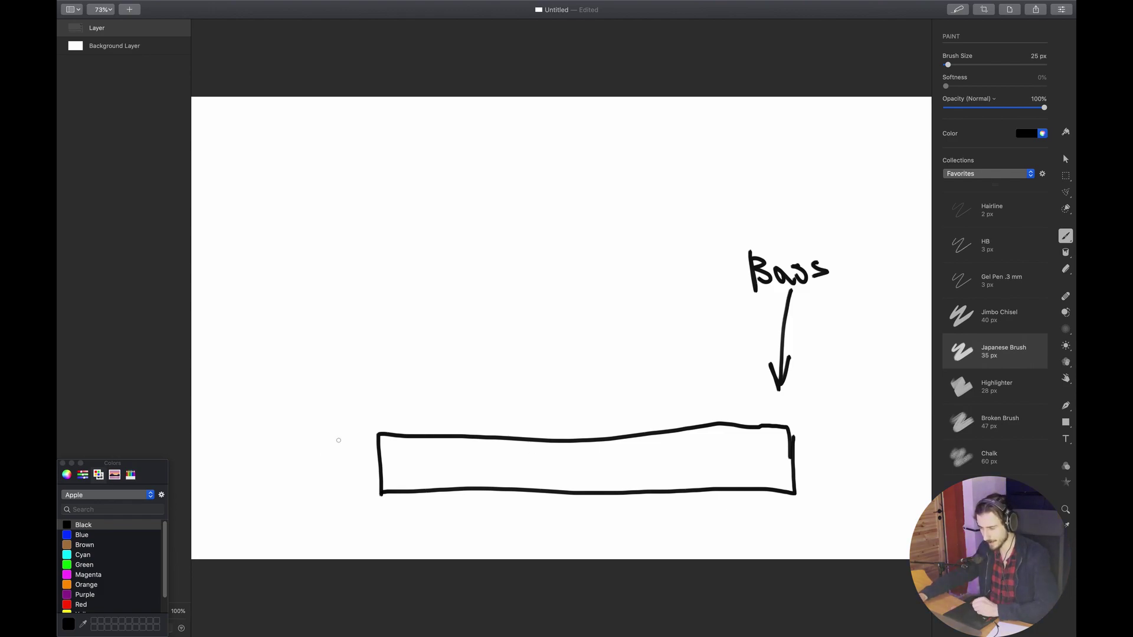
Divide the painted bass bar into six segments with five black strokes across its height.
drag(411, 441, 421, 493)
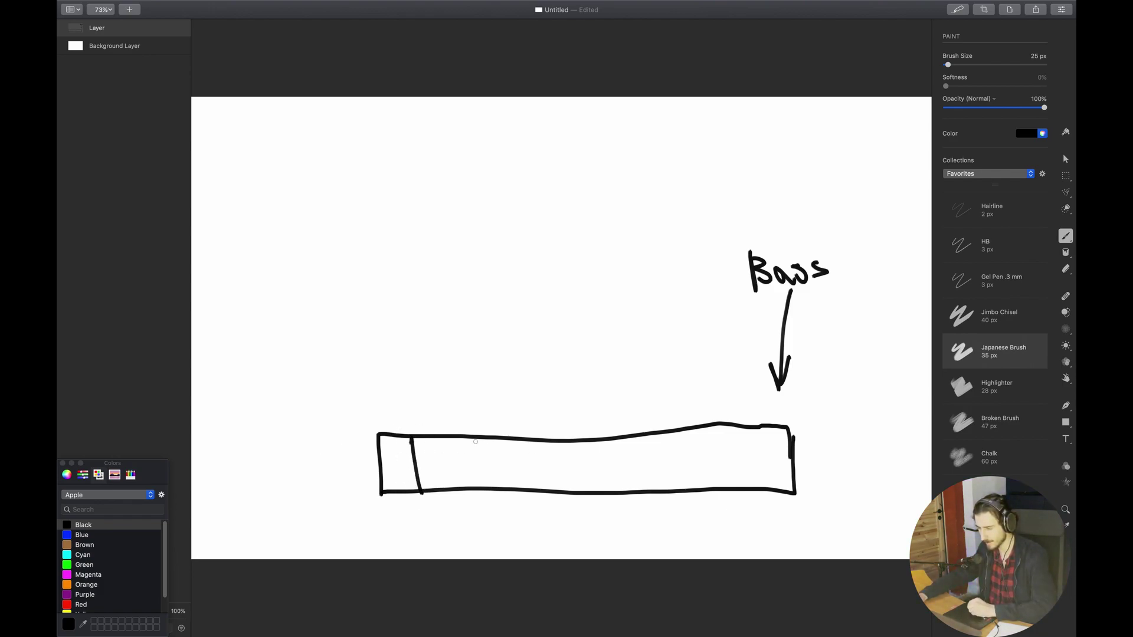
drag(546, 442, 559, 492)
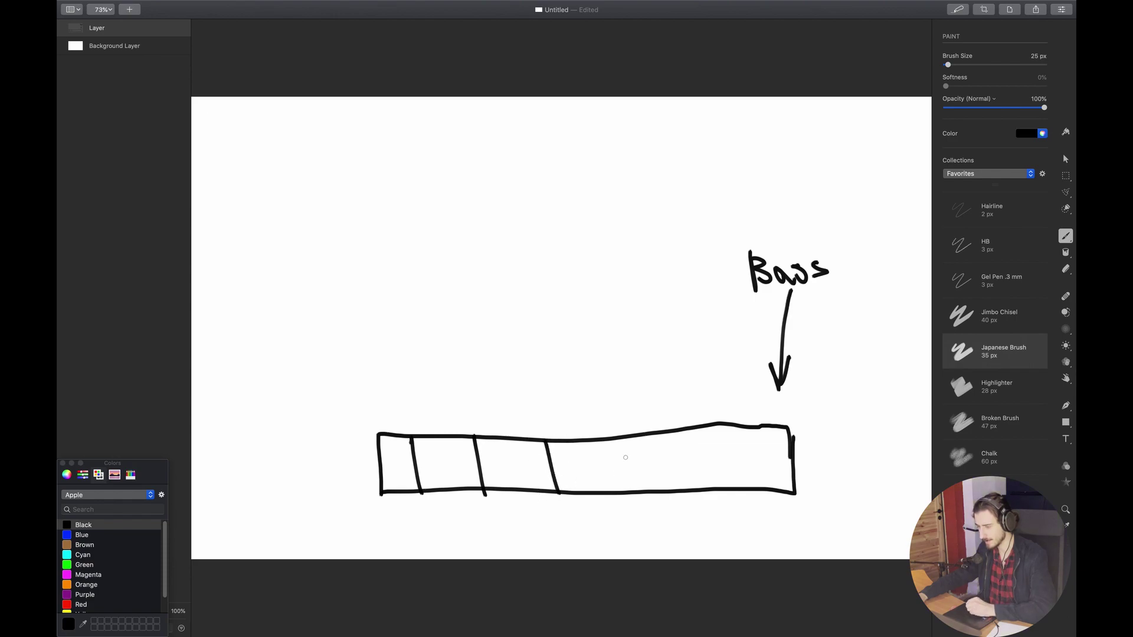
drag(613, 440, 629, 506)
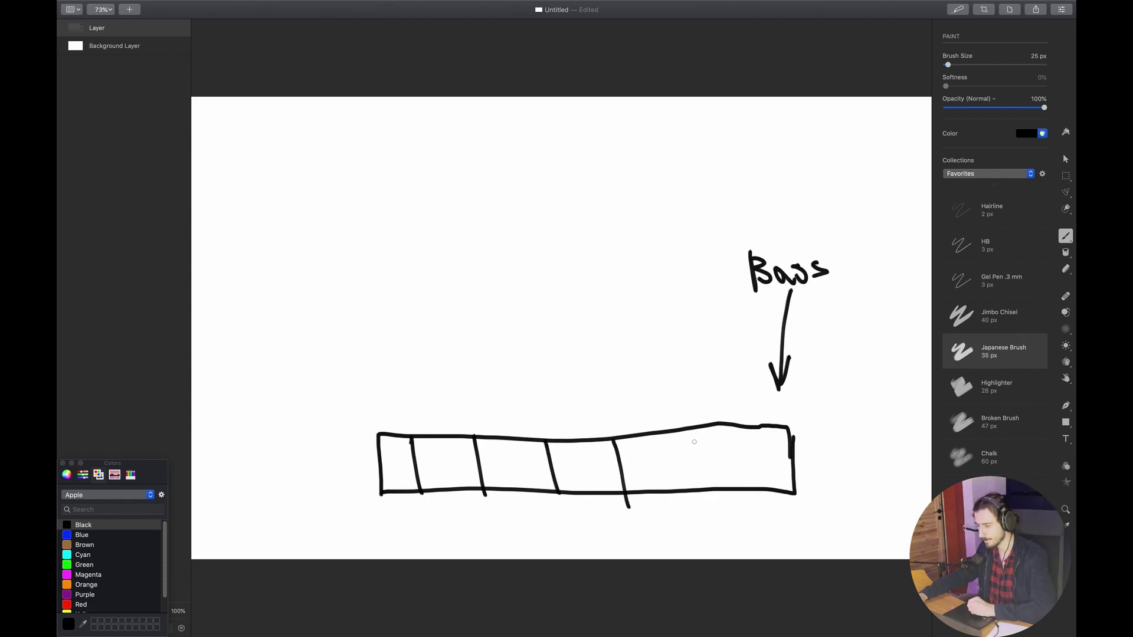
drag(710, 462, 719, 493)
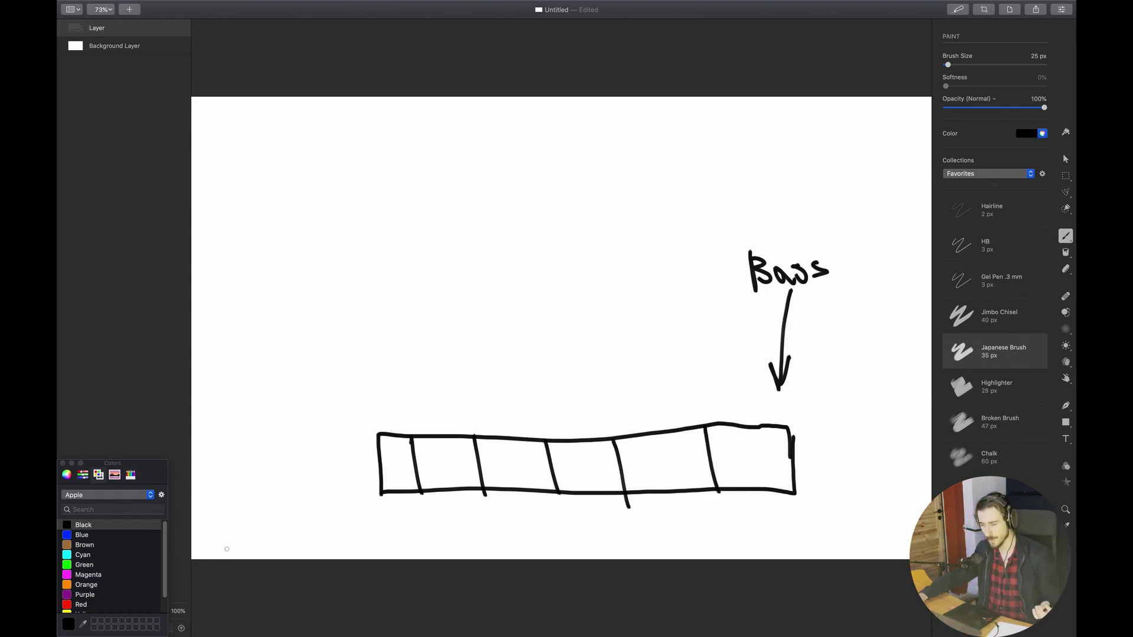
Paint a red box above the fourth segment of the bar and a higher, smaller orange box above its end.
click(78, 605)
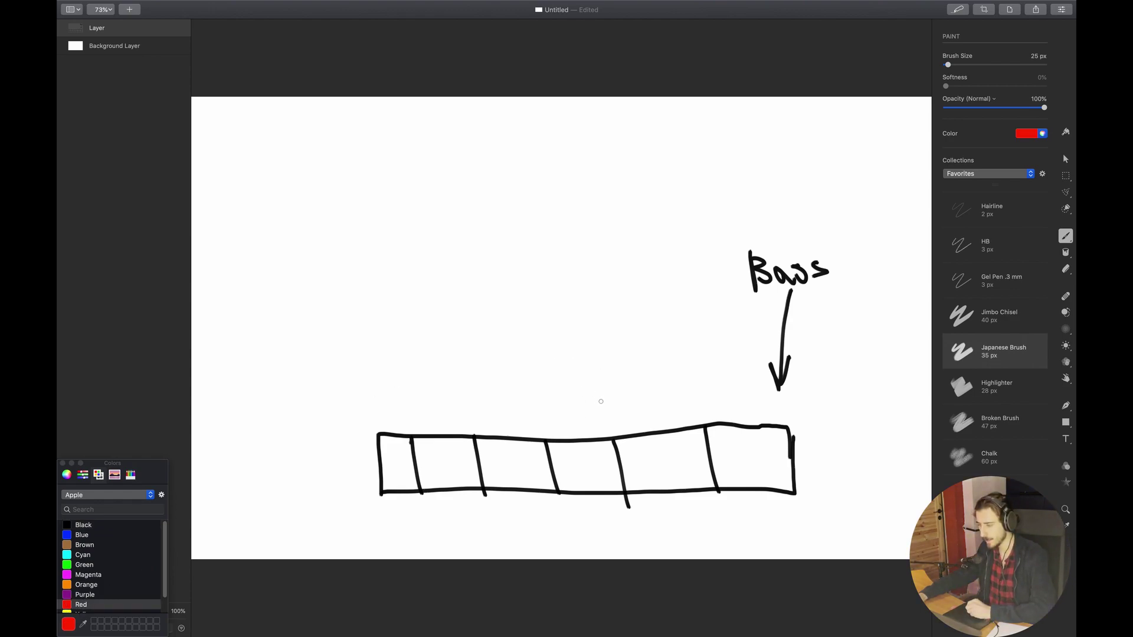
mouse_move(599, 375)
mouse_down()
mouse_move(575, 406)
mouse_move(547, 402)
mouse_move(545, 359)
mouse_move(596, 357)
mouse_up()
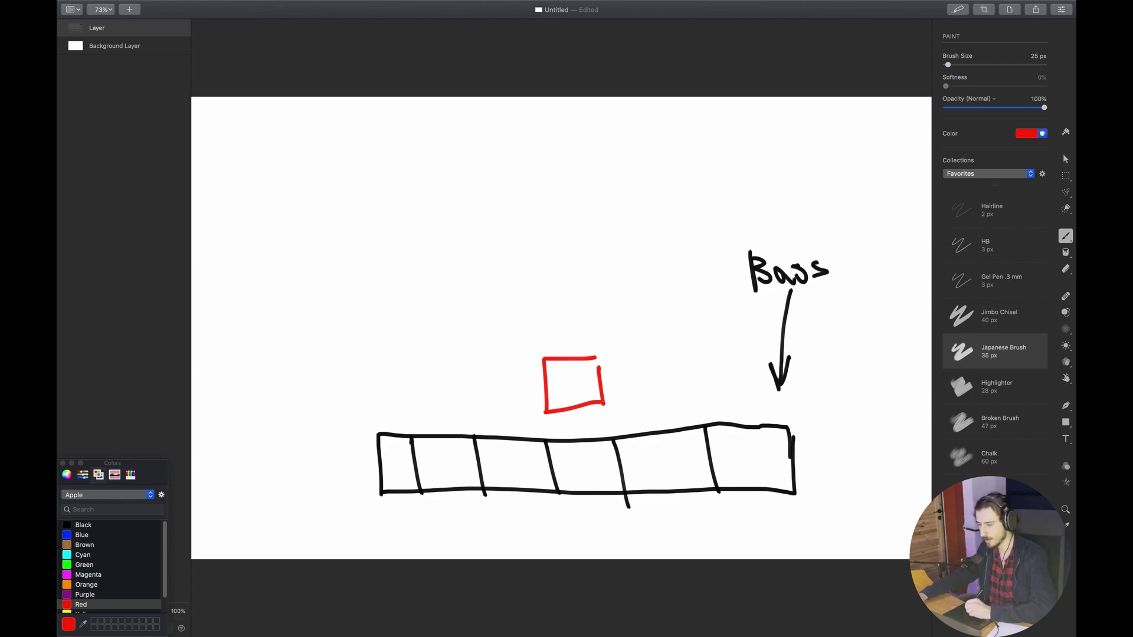
click(79, 584)
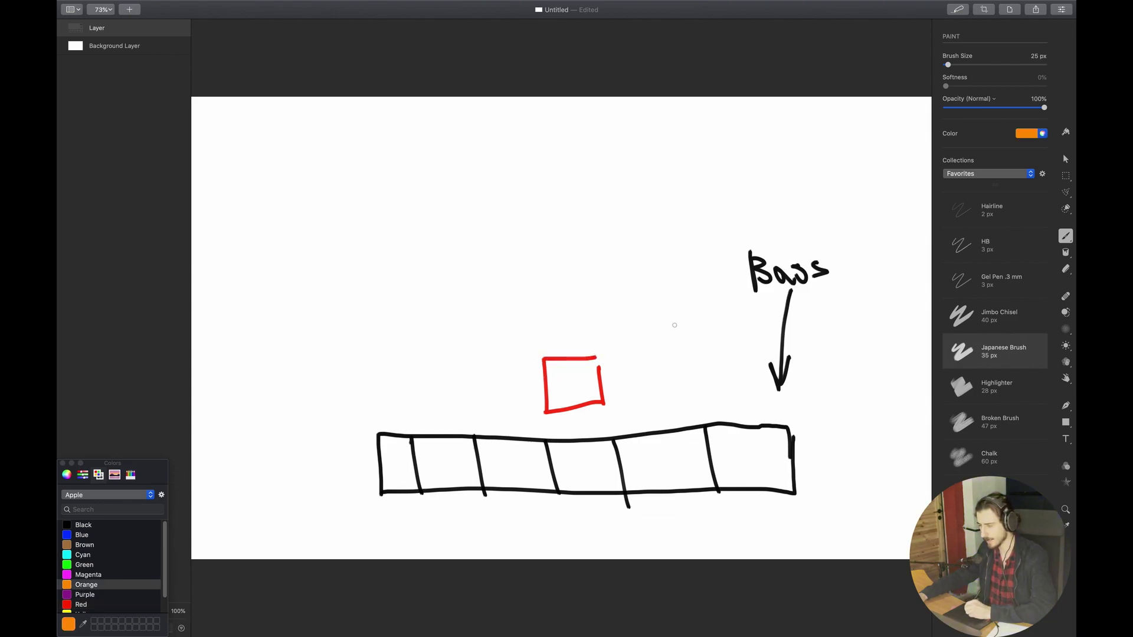
mouse_move(695, 313)
mouse_down()
mouse_move(705, 356)
mouse_move(745, 358)
mouse_up()
drag(737, 350, 707, 354)
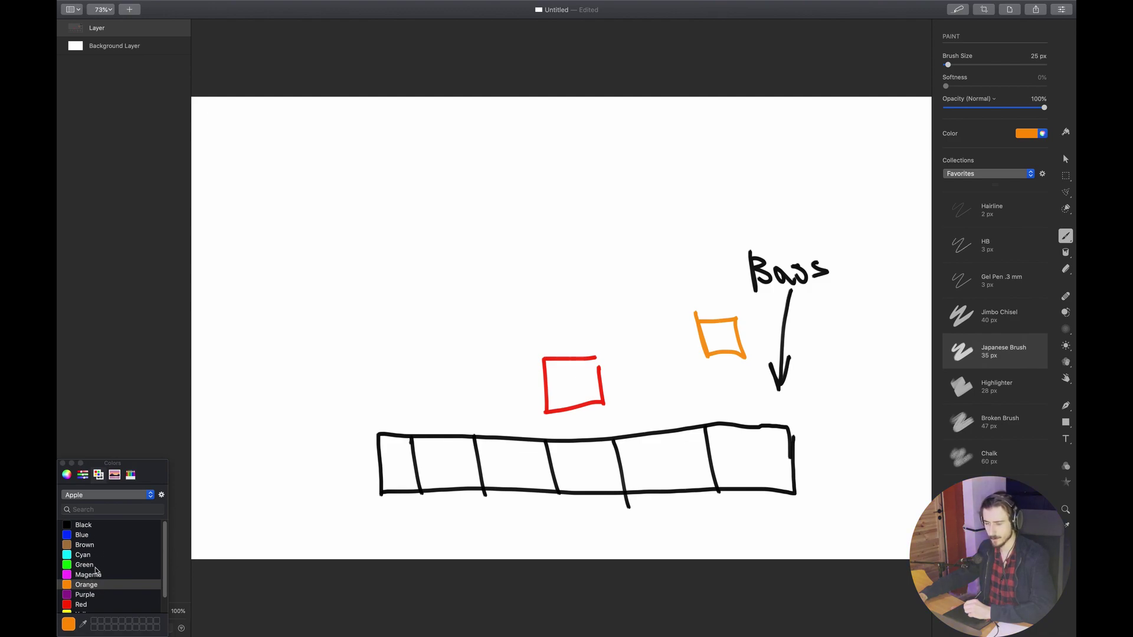
Paint two red boxes past the bar's right end, one level with it and one further along and higher.
click(88, 604)
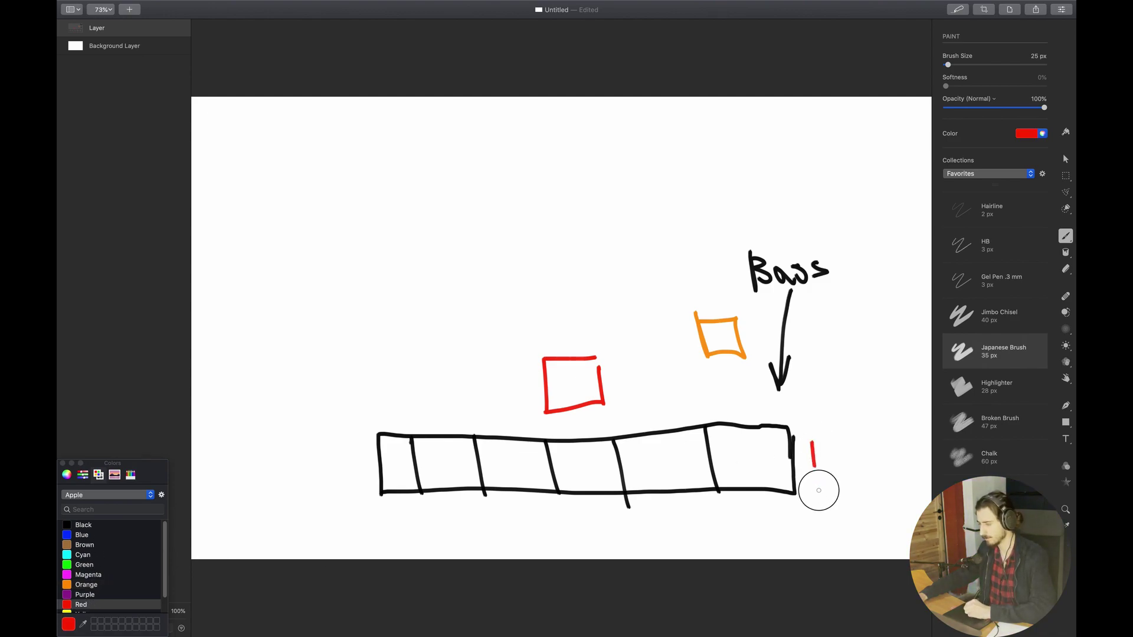
mouse_move(818, 491)
mouse_down()
mouse_move(852, 489)
mouse_move(845, 442)
mouse_up()
mouse_move(853, 384)
mouse_down()
mouse_move(870, 433)
mouse_move(886, 382)
mouse_up()
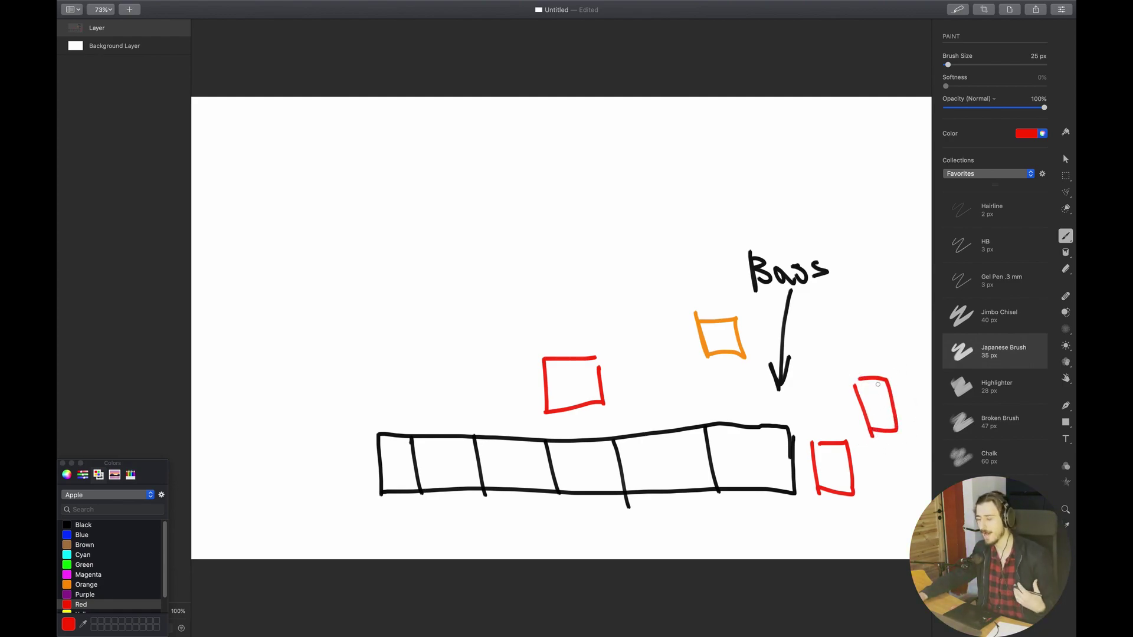
Switch back to Ableton Live and highlight the G#0, F1 and last four notes in the Diva 2 bass clip at bar 17.
key(super+Tab)
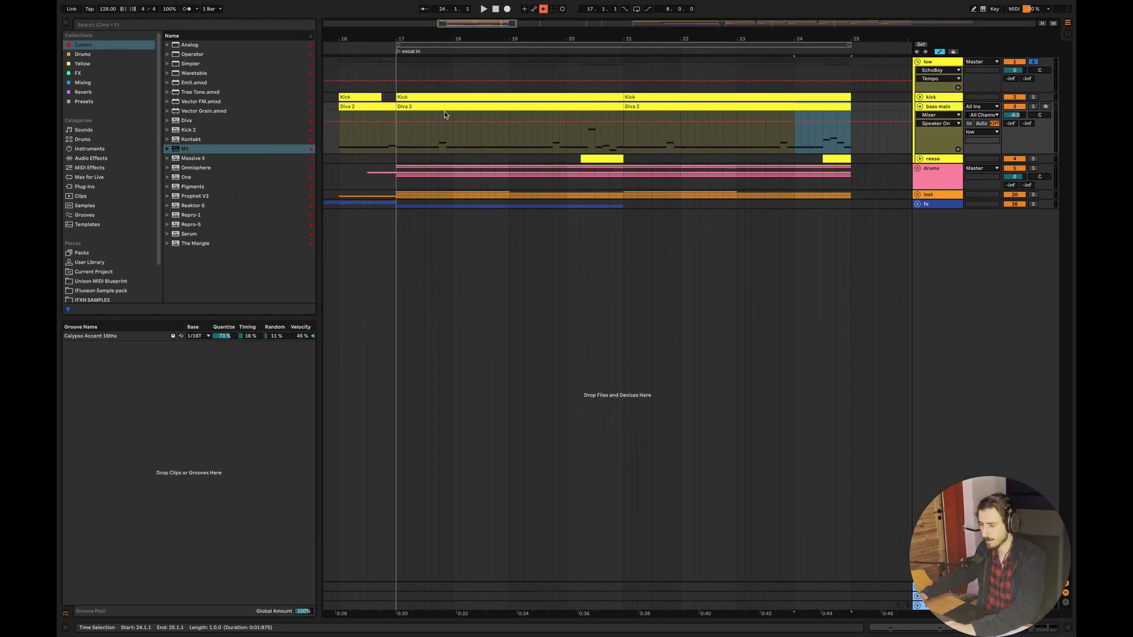
double_click(445, 115)
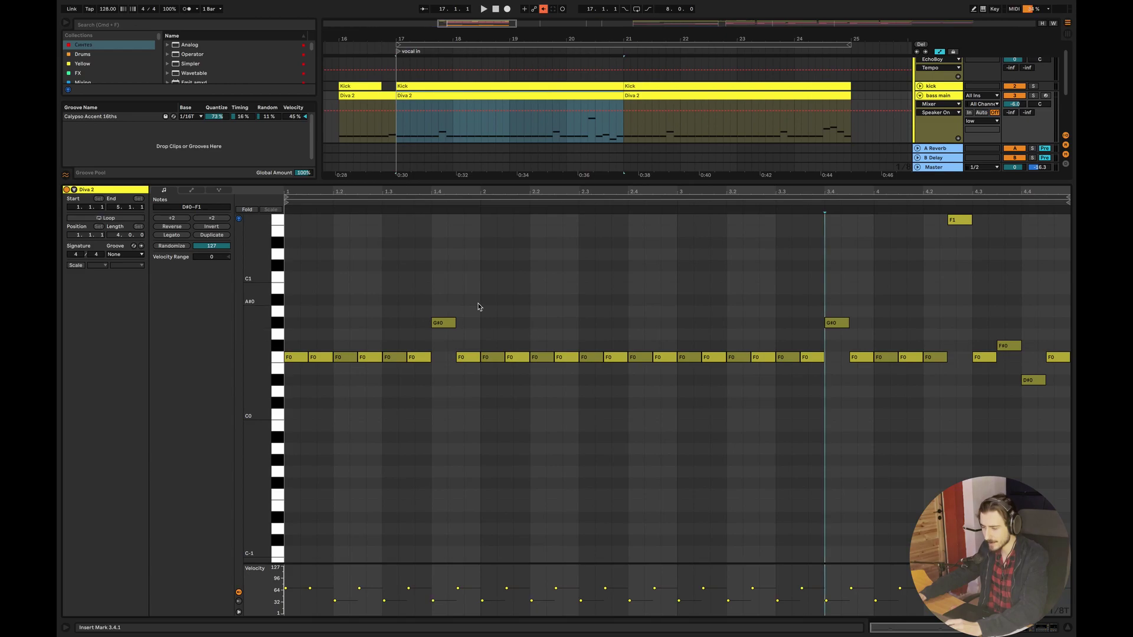
drag(501, 308, 397, 329)
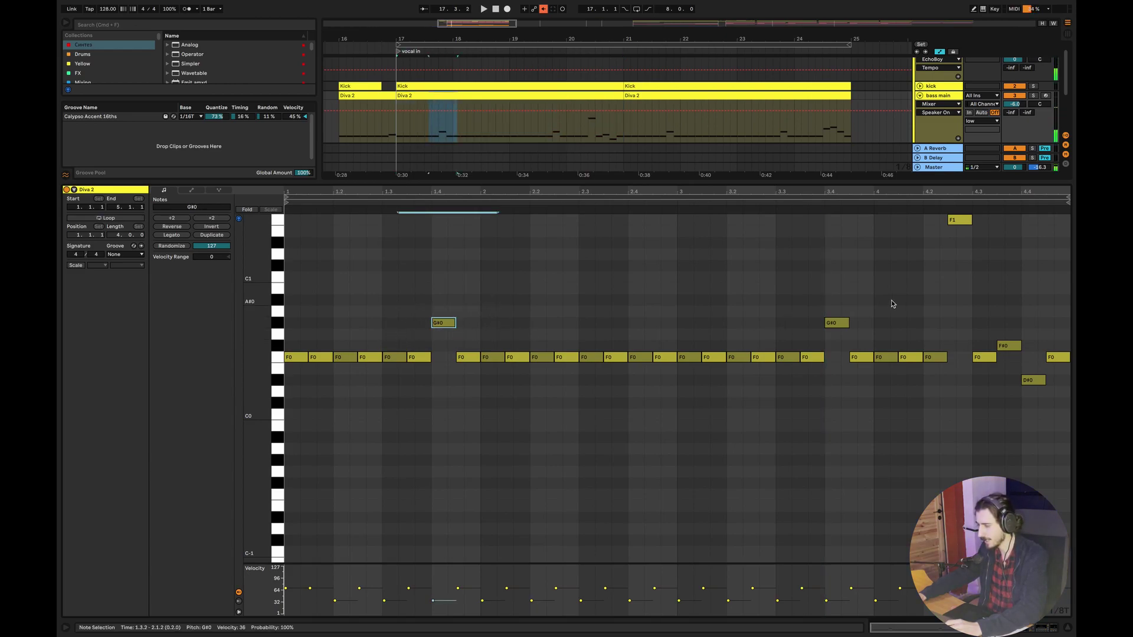
drag(912, 289, 826, 325)
drag(904, 245, 985, 206)
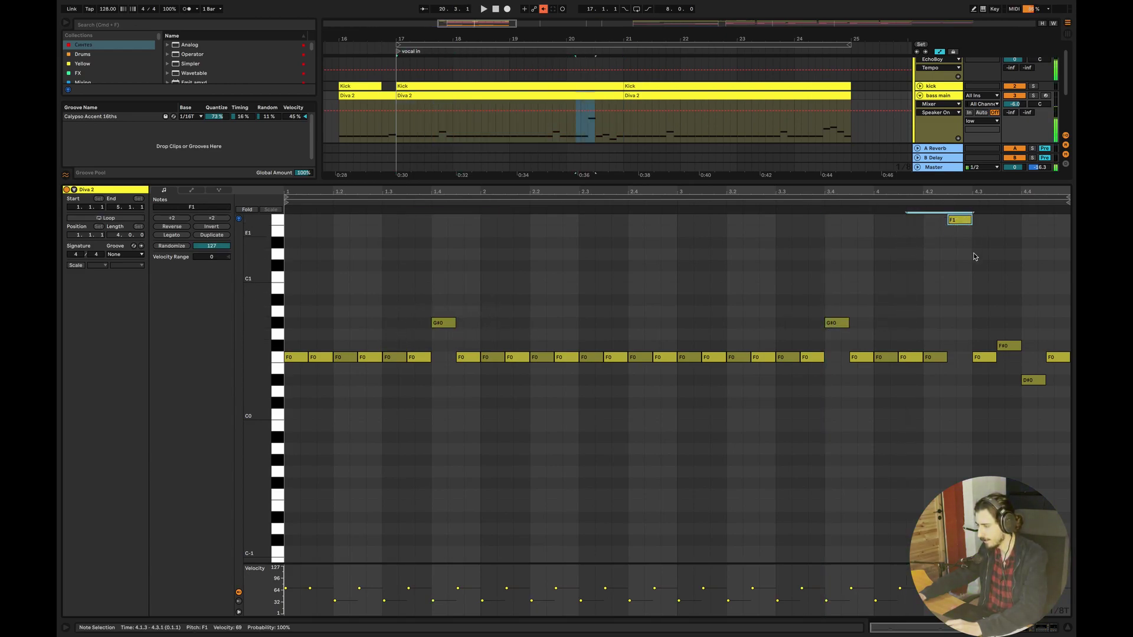
drag(969, 305, 1062, 397)
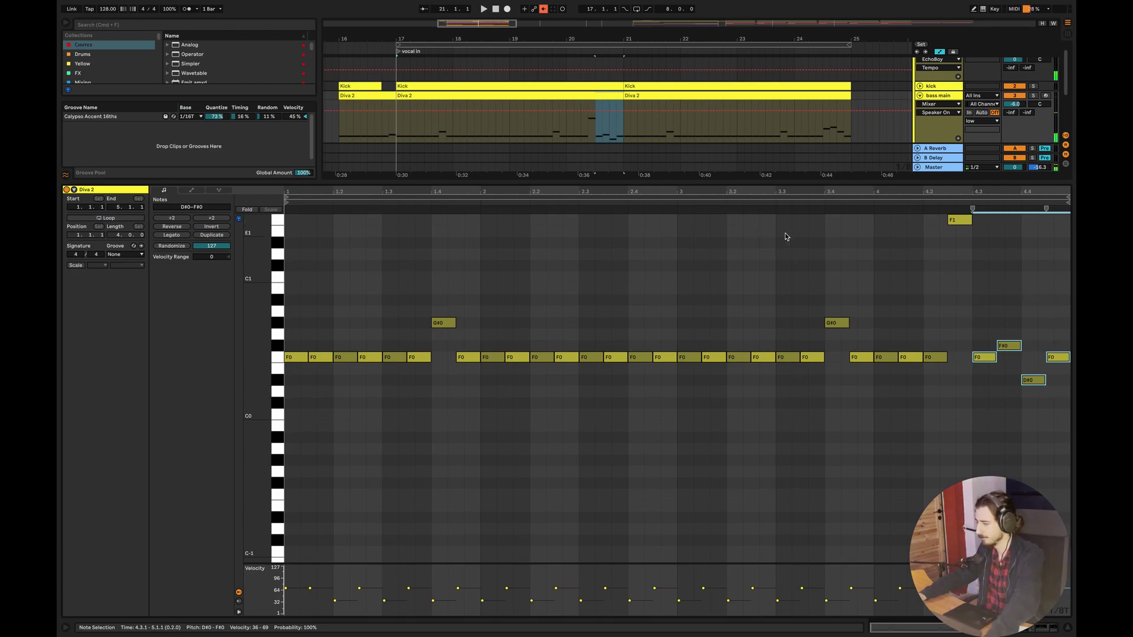
key(super+alt+l)
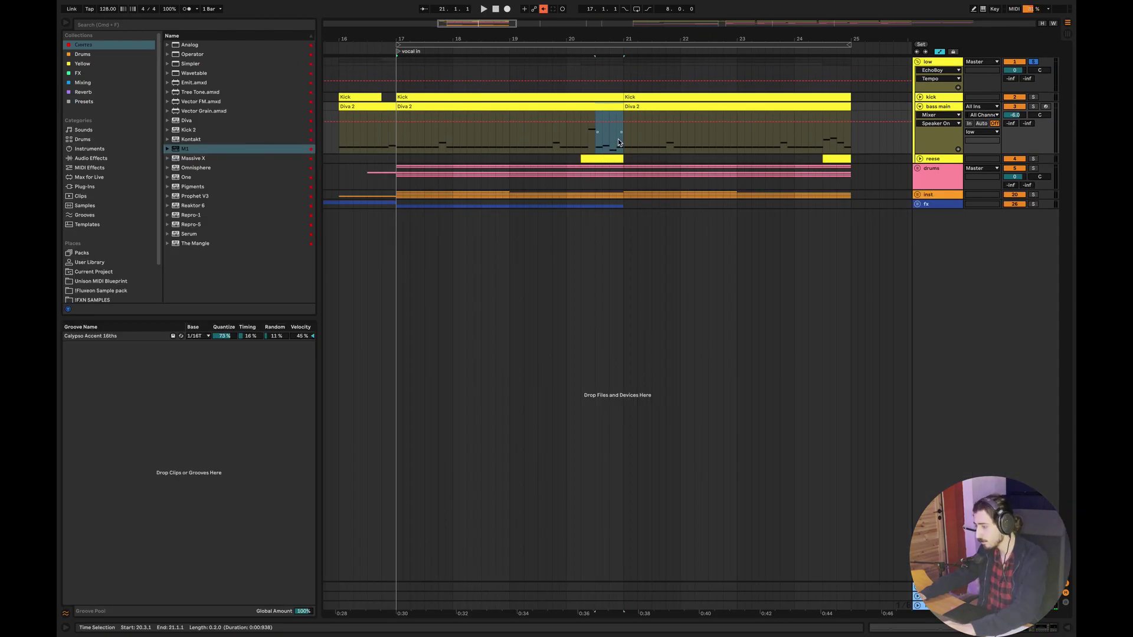
Select the Diva 2 bass clips starting at bars 17 and 21 alternately to compare the two phrases.
click(634, 121)
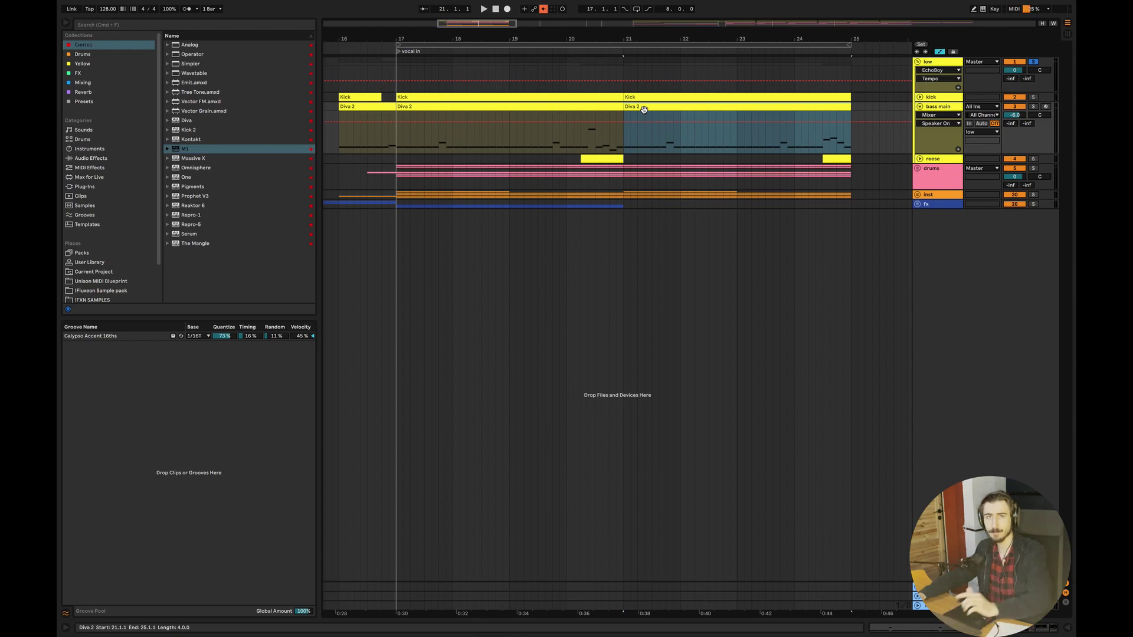
click(502, 105)
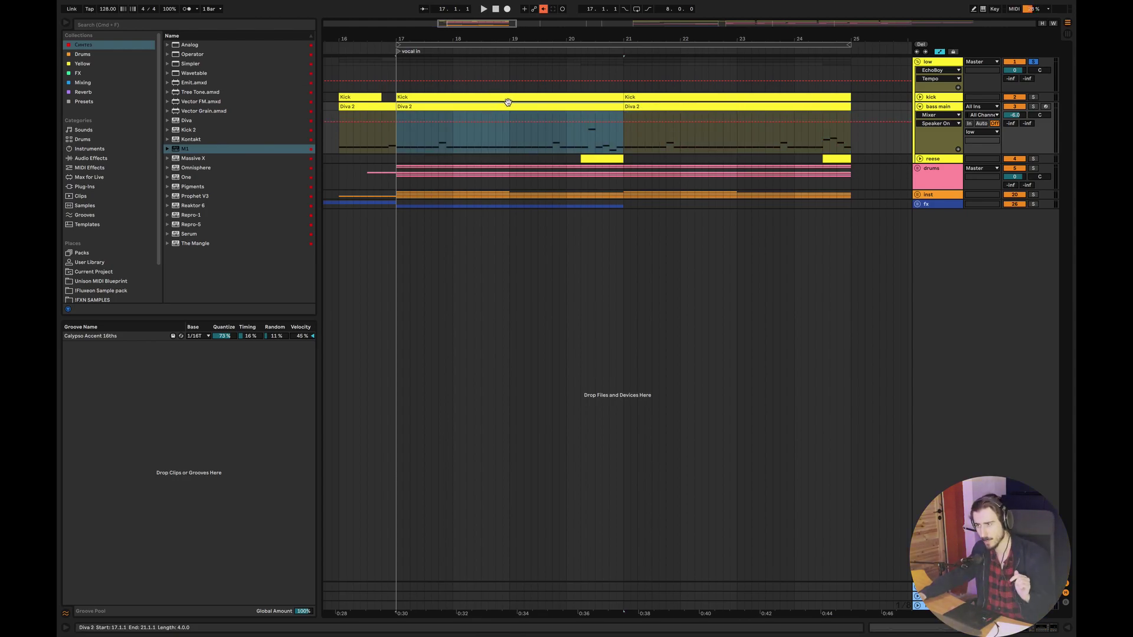
click(739, 108)
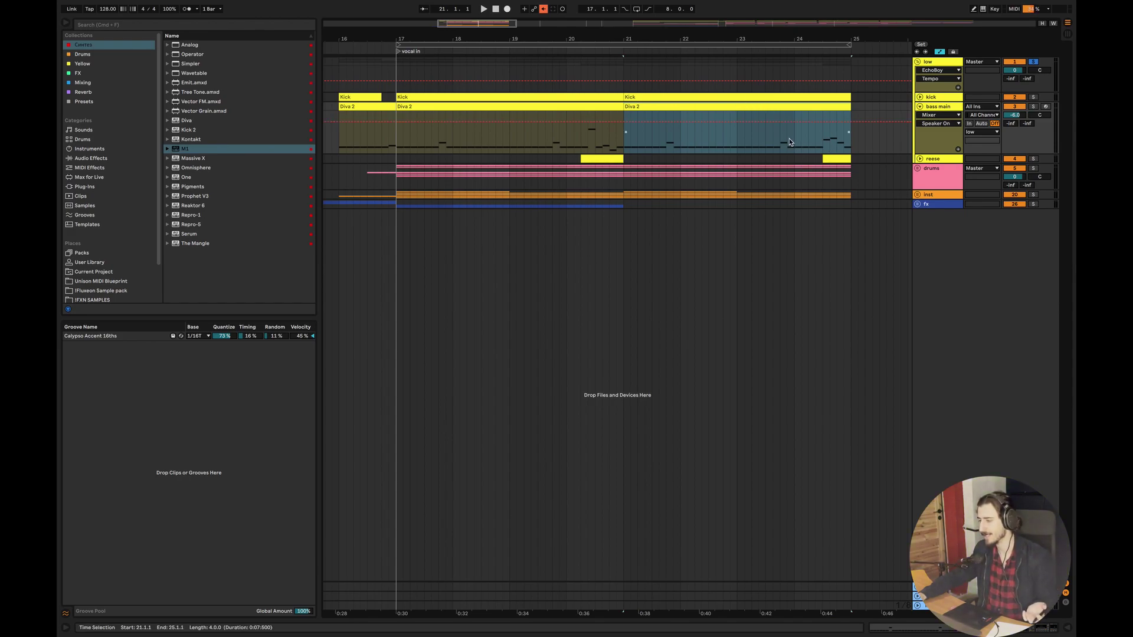
Deactivate the reese track and solo the bass main track, with the insert marker placed at 24.2.3.
key(F4)
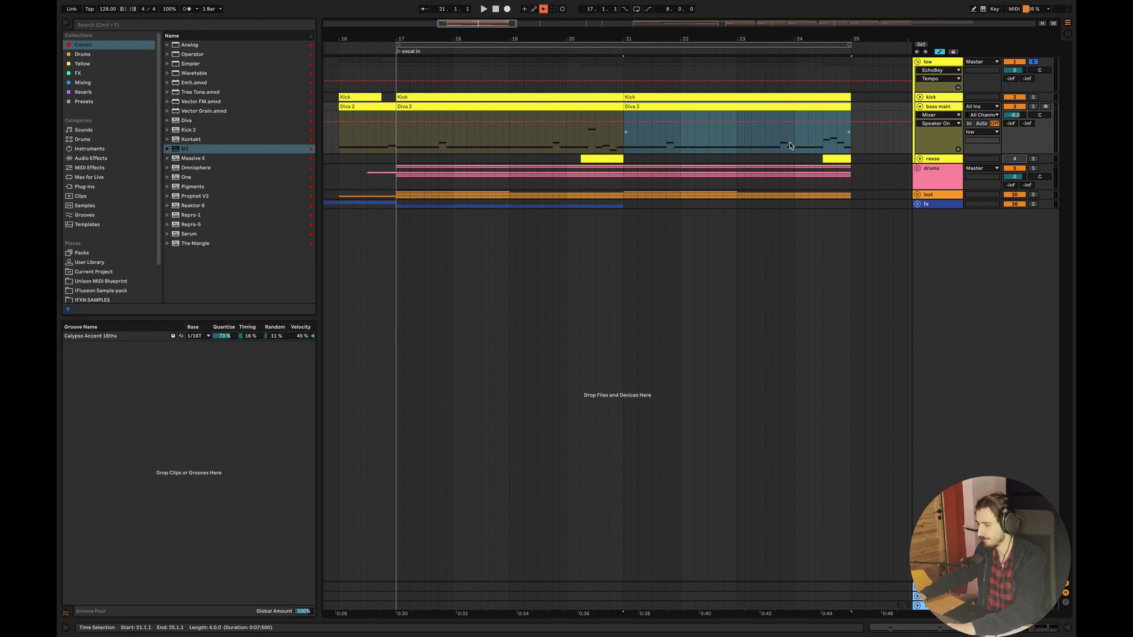
click(816, 140)
click(1033, 106)
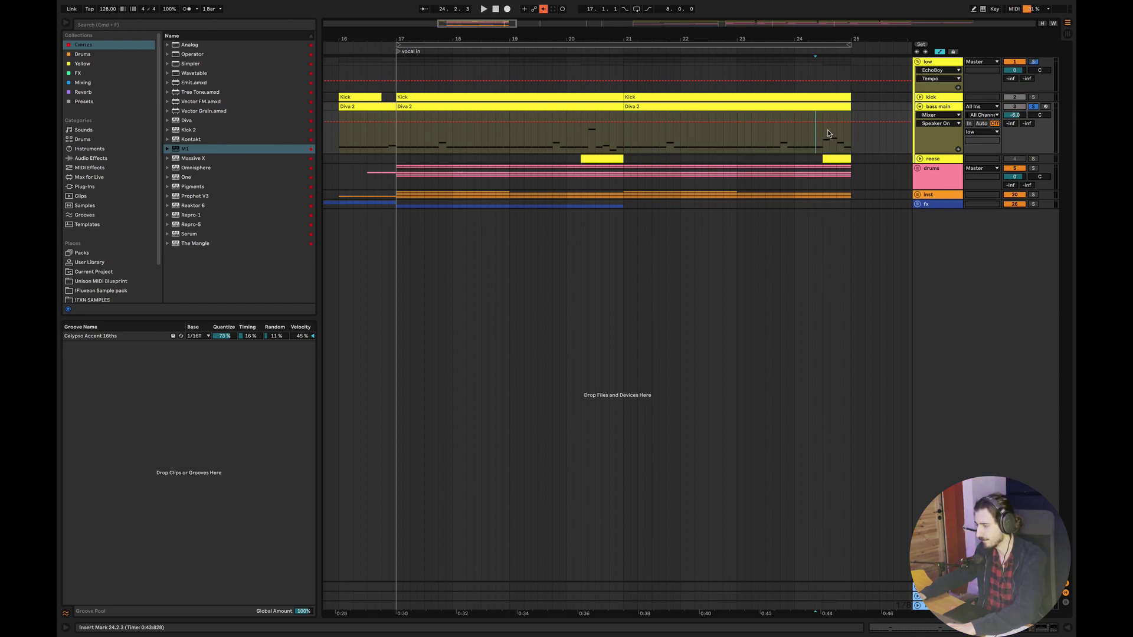
Play the soloed bass main track around 24.3.1 and again from 20.3.1 to compare the two phrase endings.
key(space)
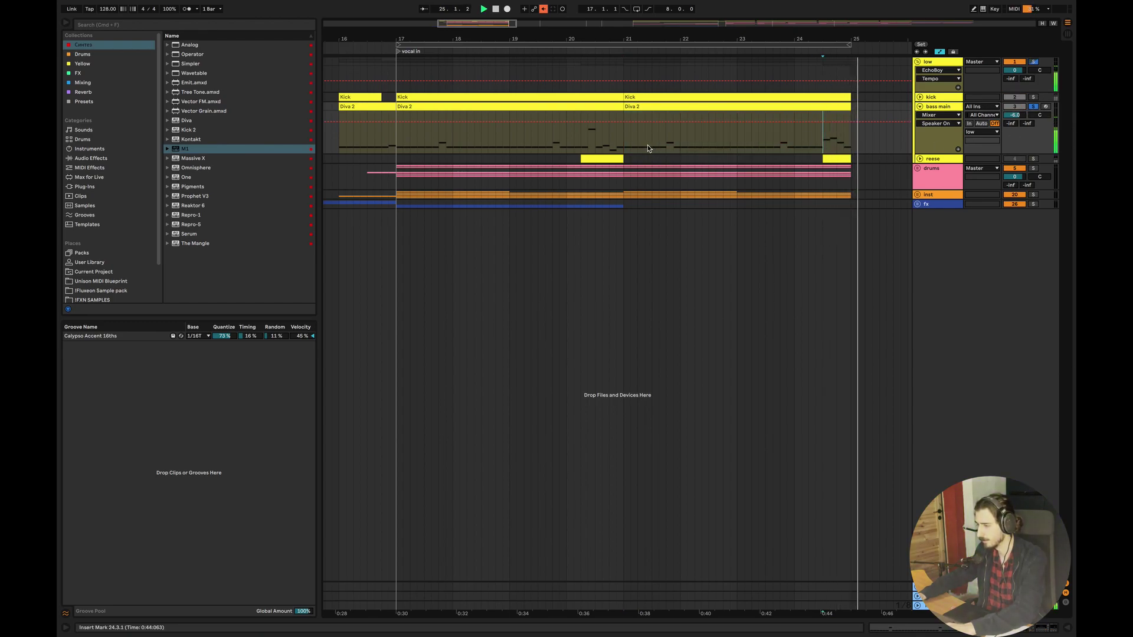
click(596, 142)
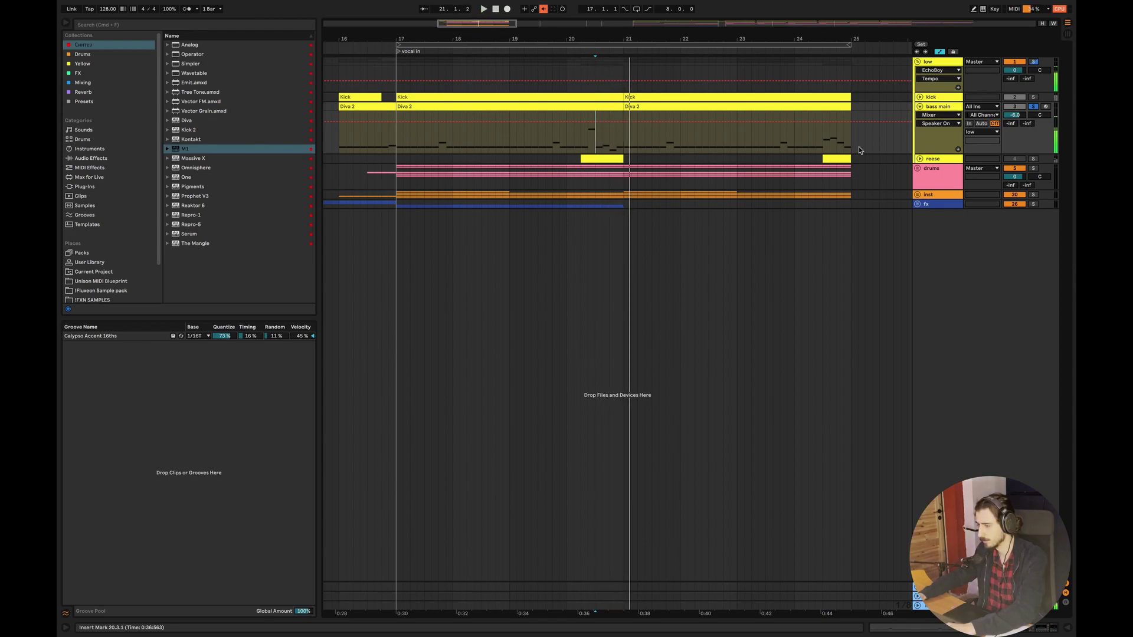
Unfold the reese track and solo it alone, playing its clip from 20.2.1.
click(919, 159)
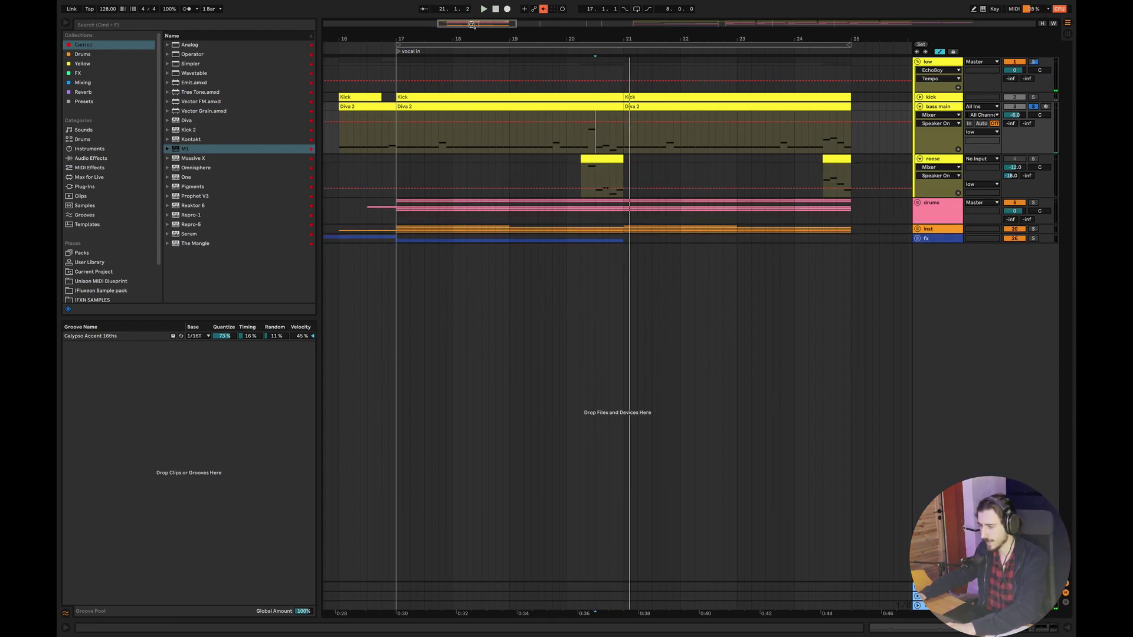
drag(472, 22, 474, 25)
key(space)
click(589, 174)
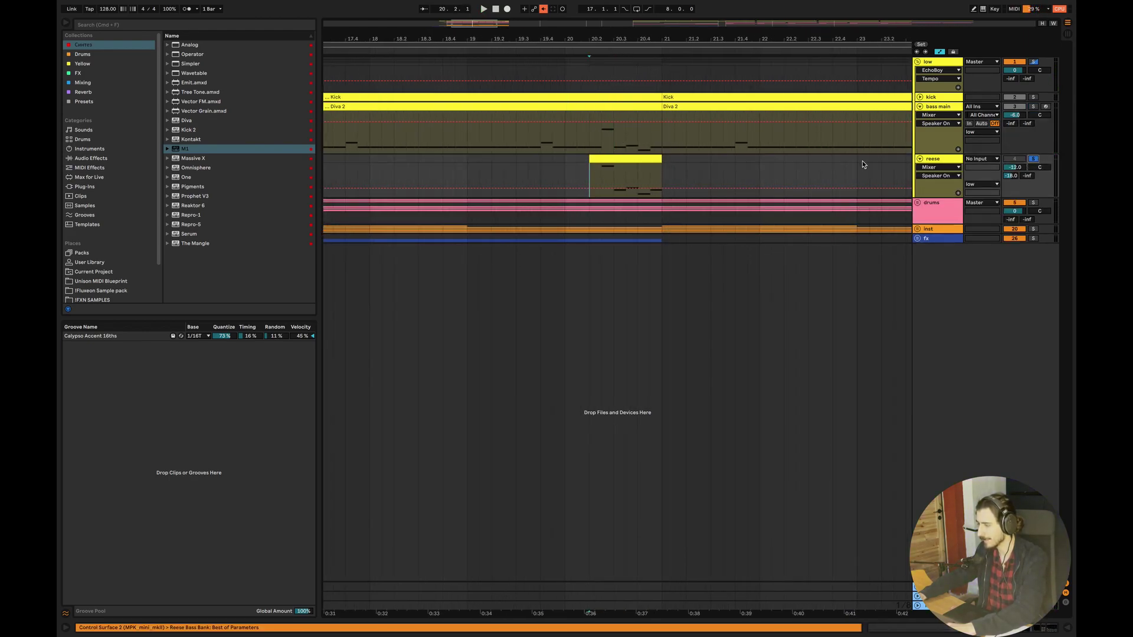
drag(489, 25, 544, 87)
key(space)
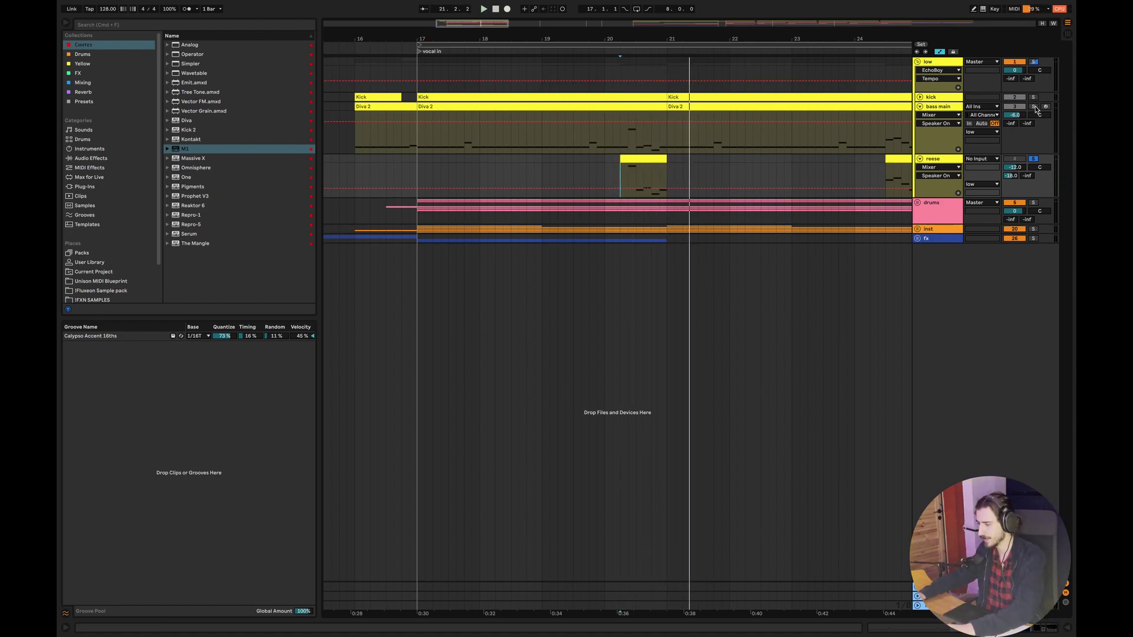
Solo bass main together with reese and play both from 20.1.1.
click(605, 168)
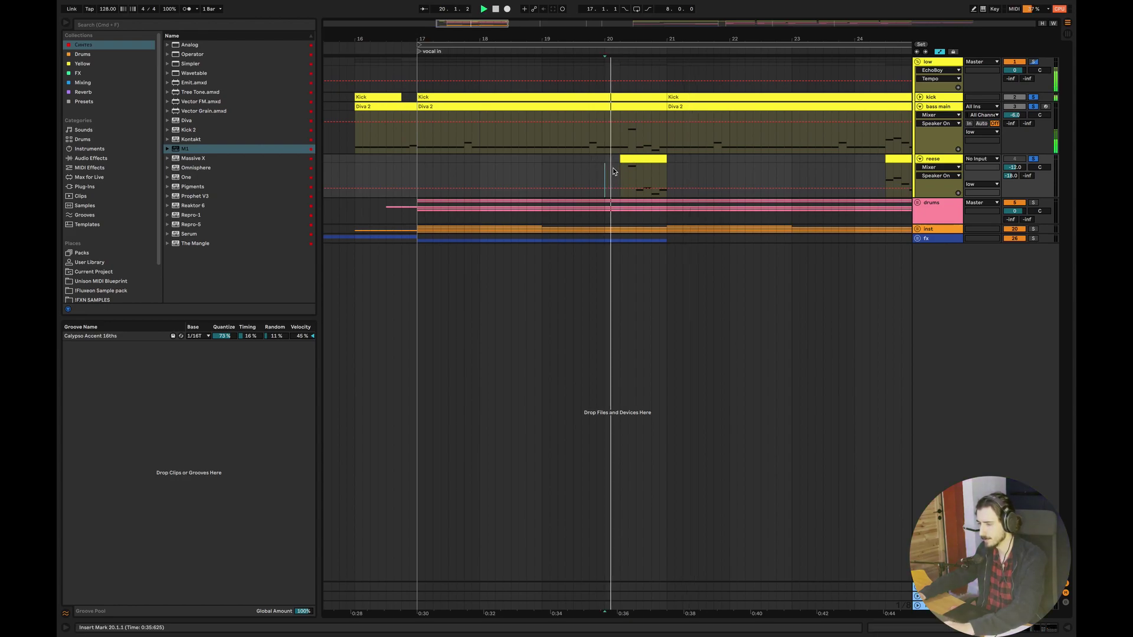
key(space)
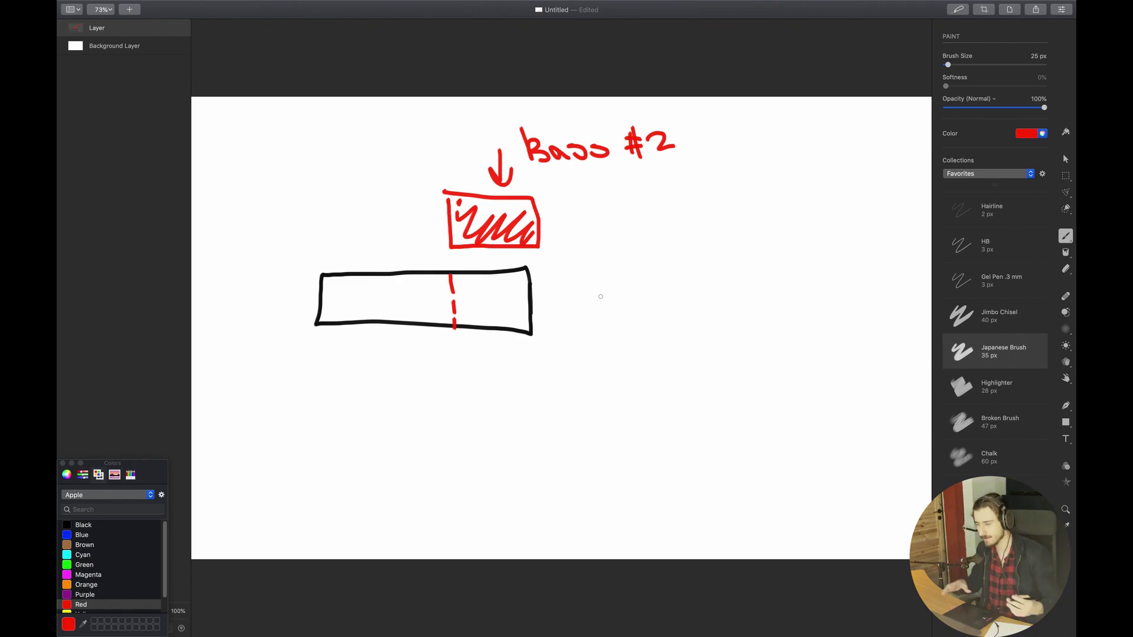
Paint a red arrow leading away from the black bar and write "Complex" at its tip.
drag(561, 308, 623, 297)
drag(592, 291, 591, 318)
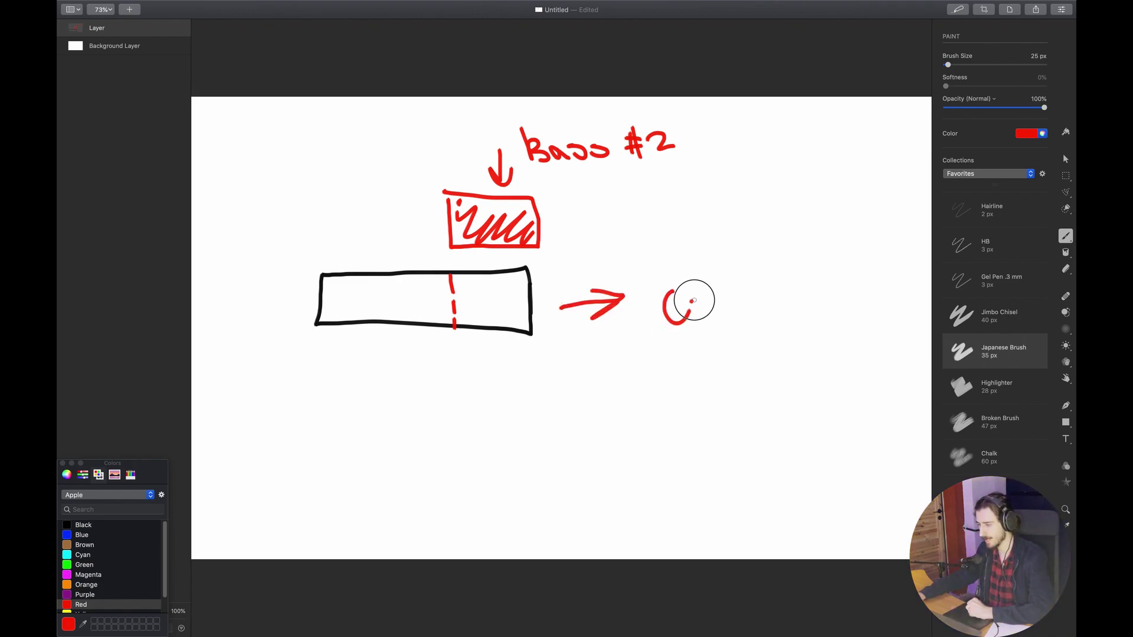
mouse_move(691, 301)
mouse_down()
mouse_move(744, 323)
mouse_move(746, 348)
mouse_up()
drag(741, 302, 767, 326)
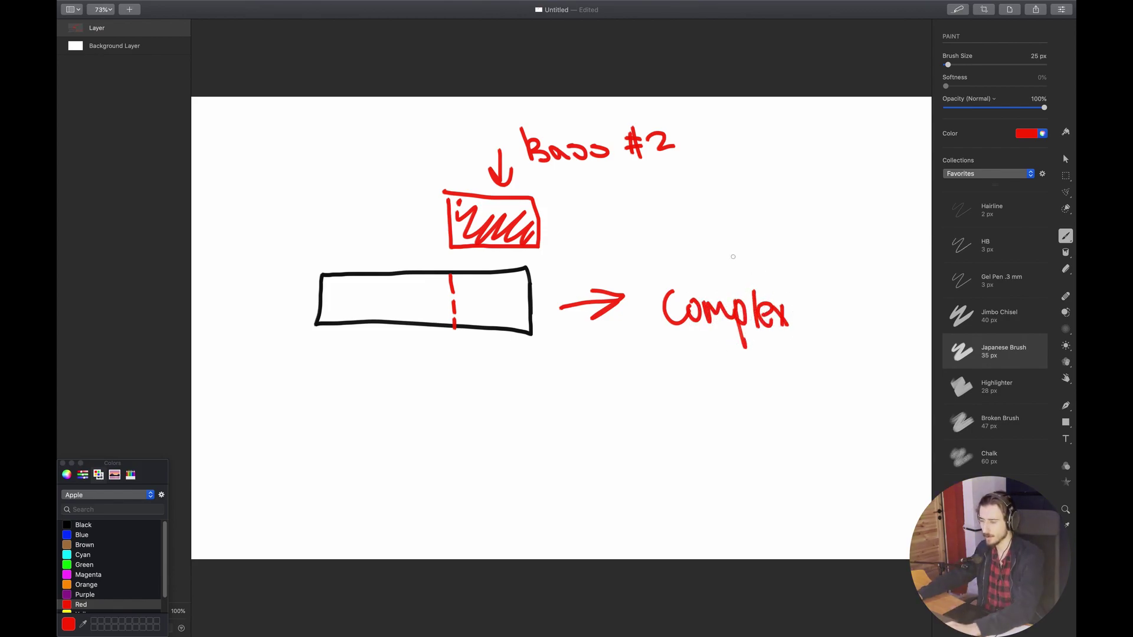
Switch back to Ableton Live and select 20.2.1 to 21.1.1 across the bass main and reese tracks.
key(super+Tab)
key(super+shift+Tab)
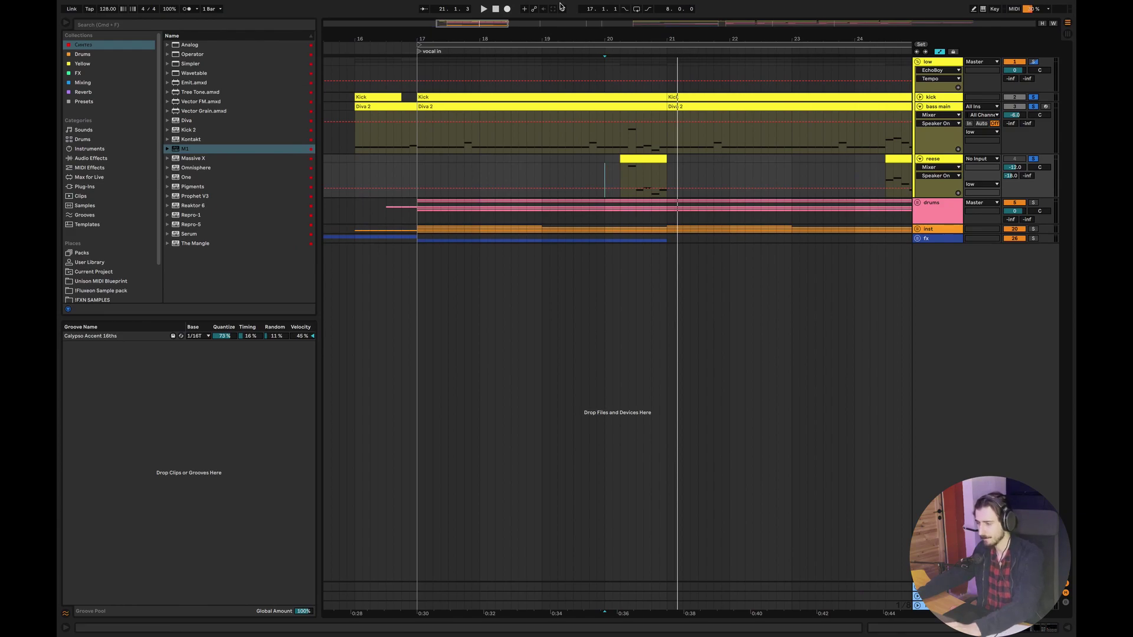
drag(470, 26, 478, 26)
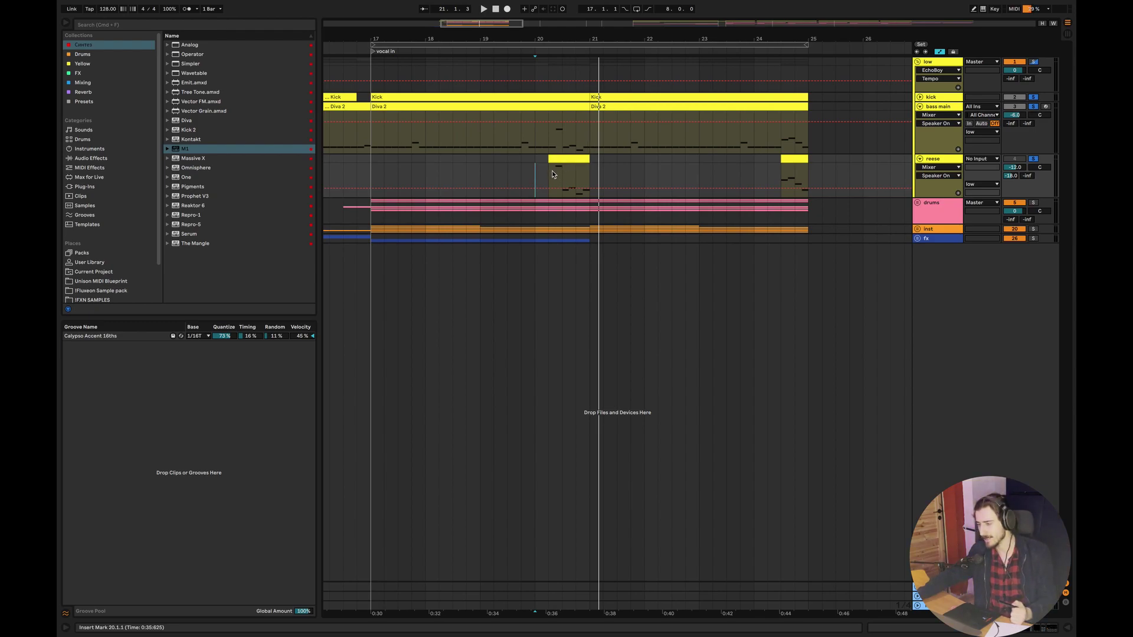
drag(553, 173, 587, 142)
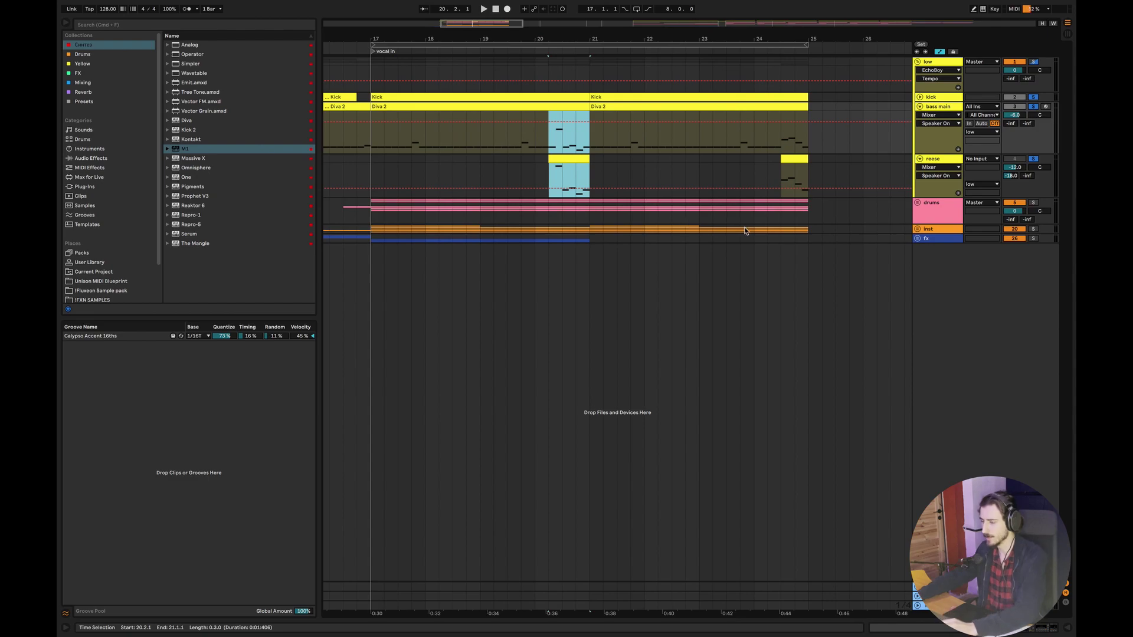
Fold the bass main track and show its device chain, selecting the Amp device.
click(938, 109)
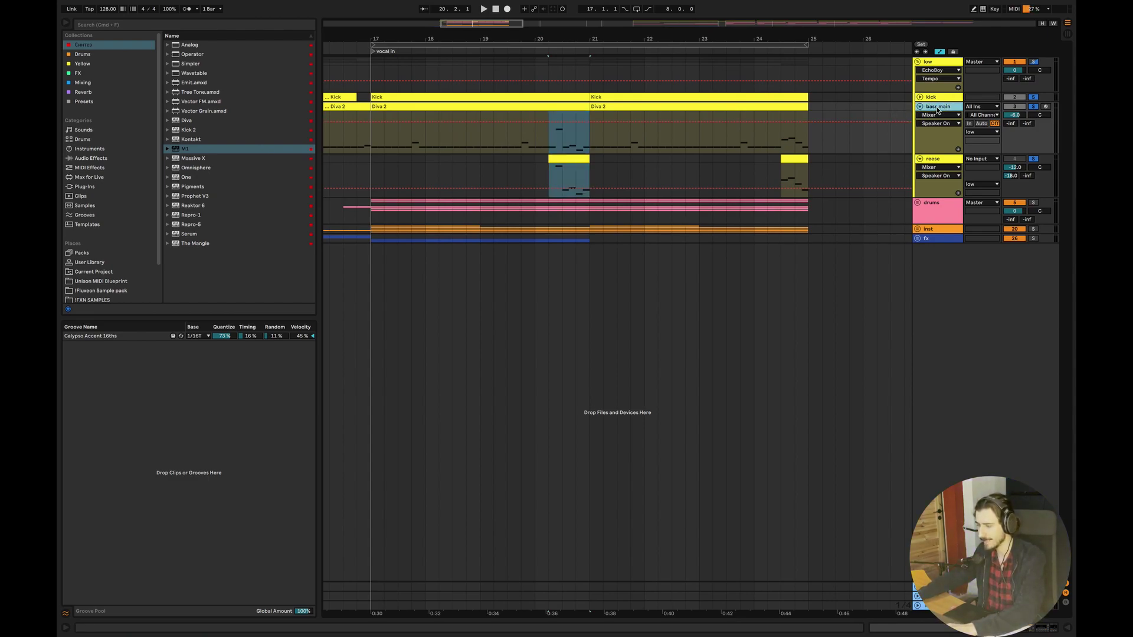
click(919, 107)
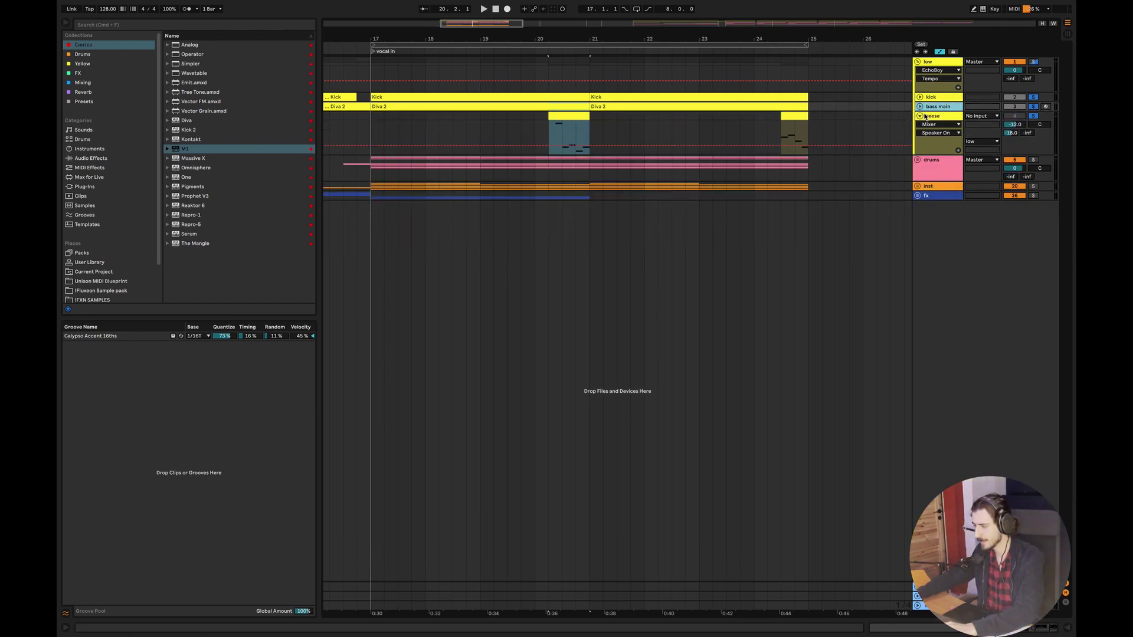
double_click(939, 109)
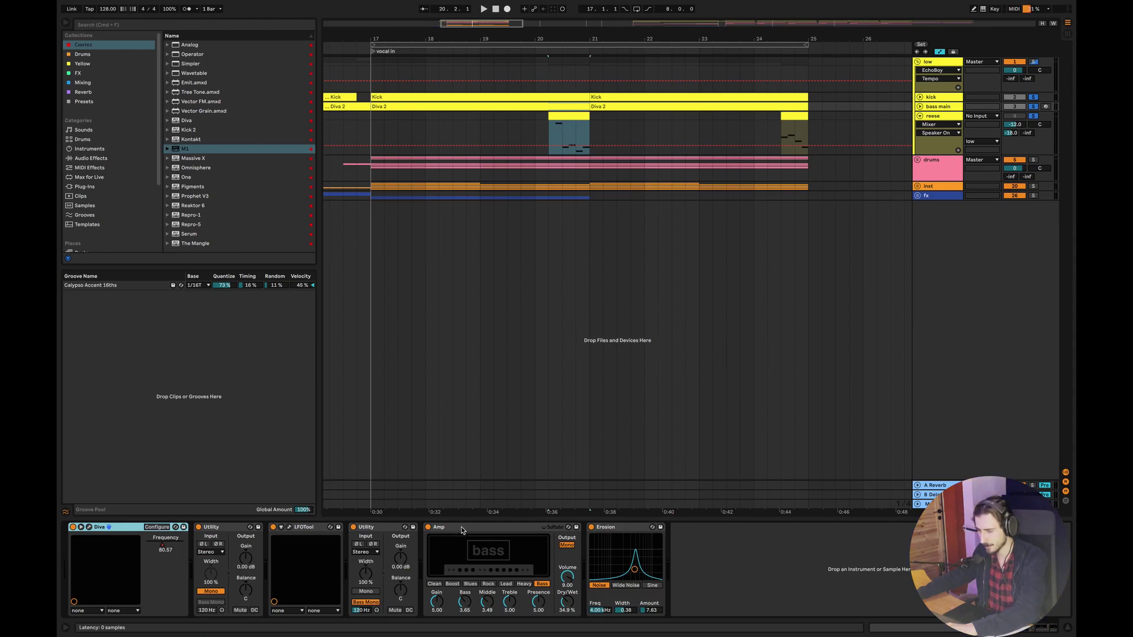
click(482, 528)
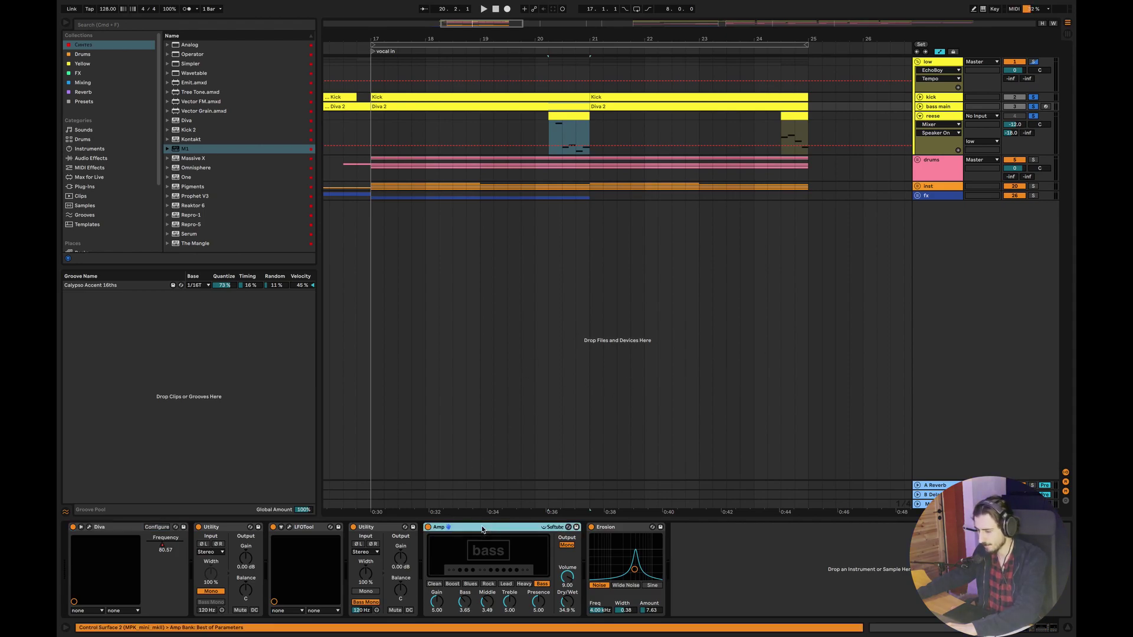
Turn off Amp and Erosion, then solo only bass main and play it from 20.2.1.
click(428, 528)
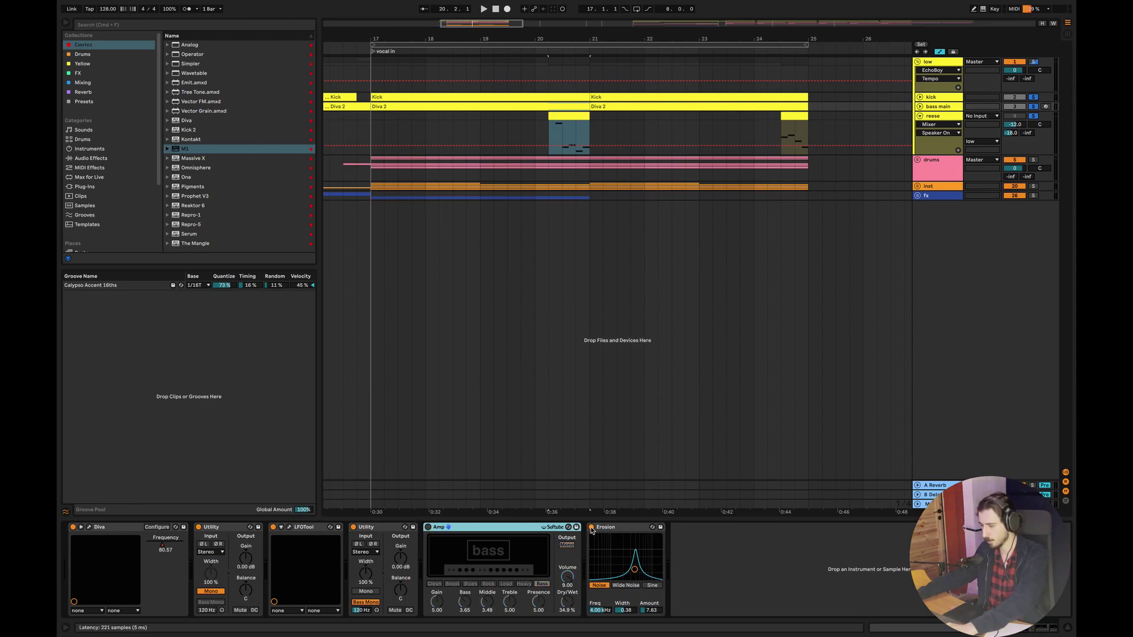
click(592, 528)
click(1034, 106)
key(space)
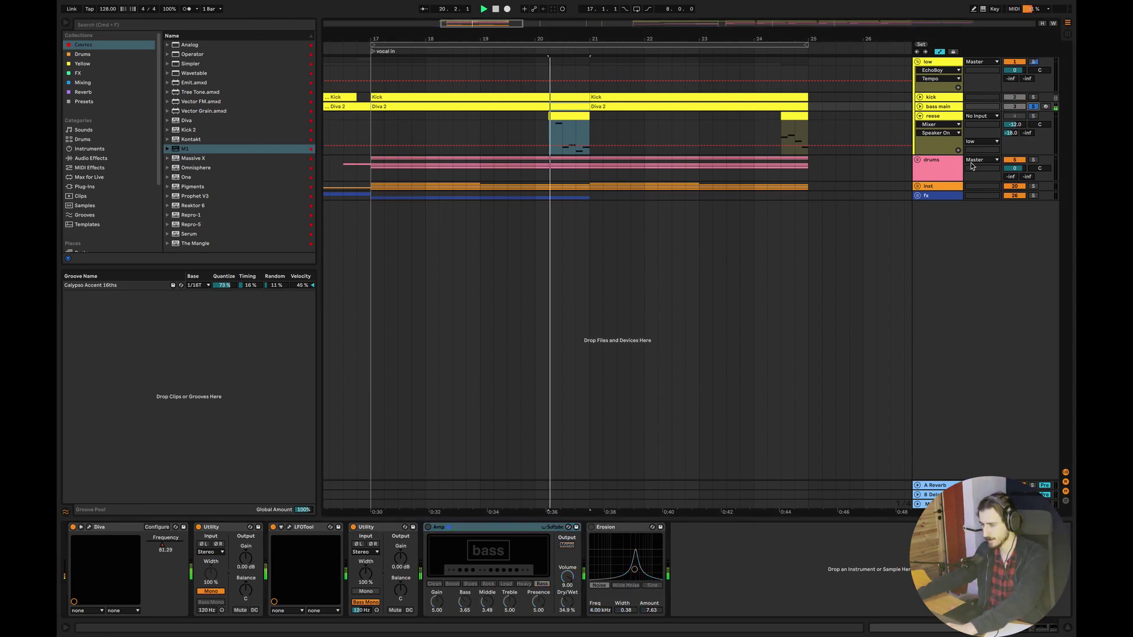
Turn Amp and Erosion back on while auditioning the bass, and set the Amp volume to 7.94.
click(427, 527)
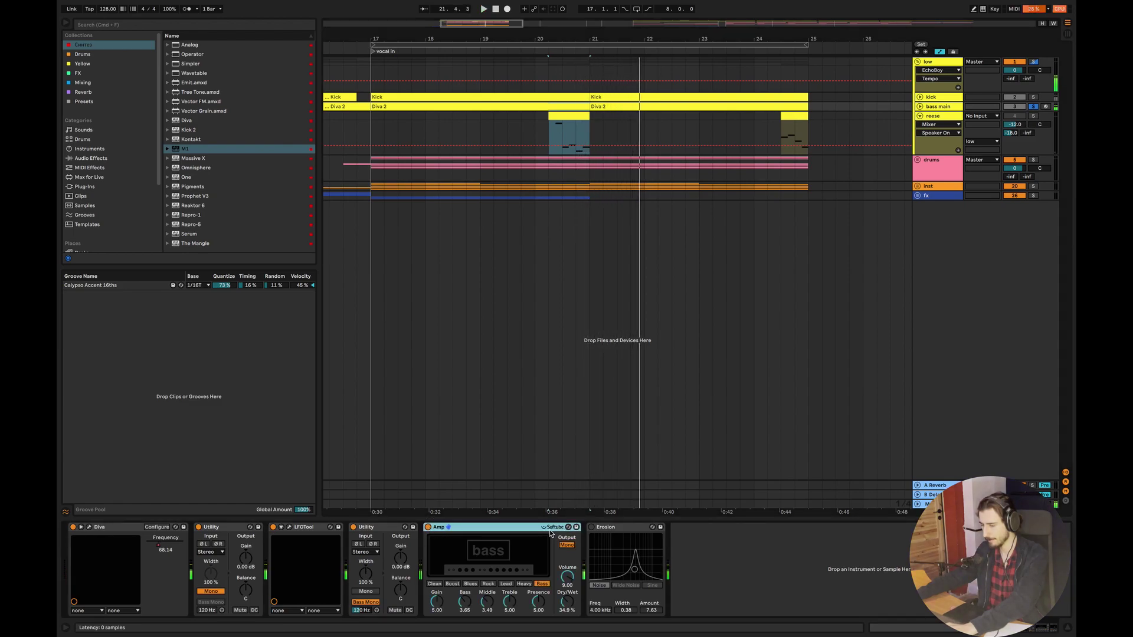
click(592, 528)
key(space)
key(space)
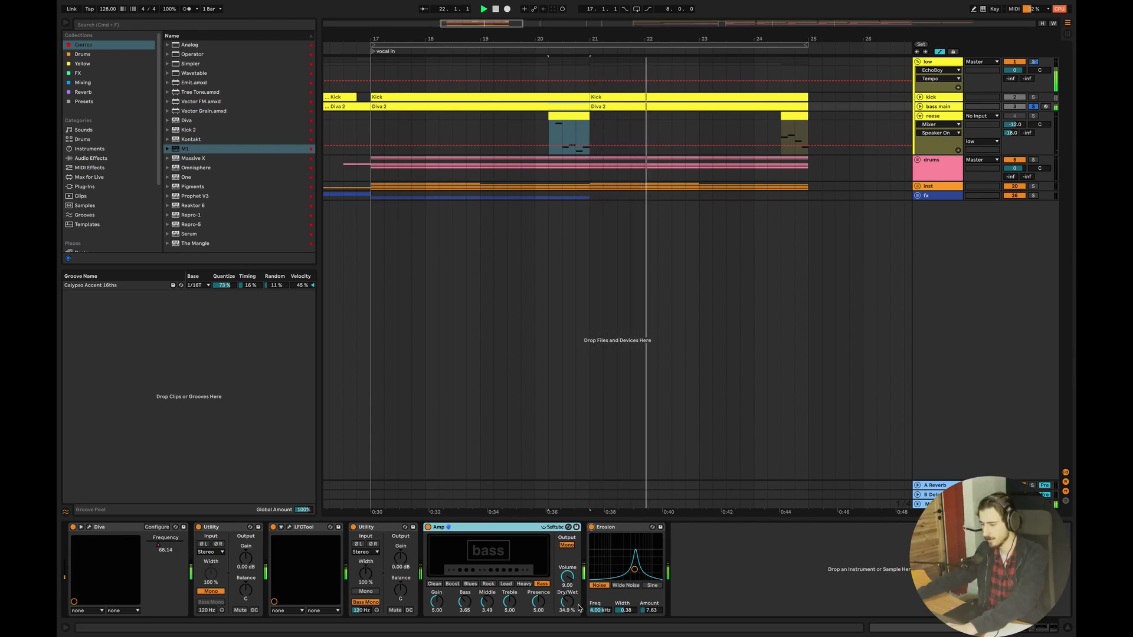
drag(567, 577, 567, 584)
key(space)
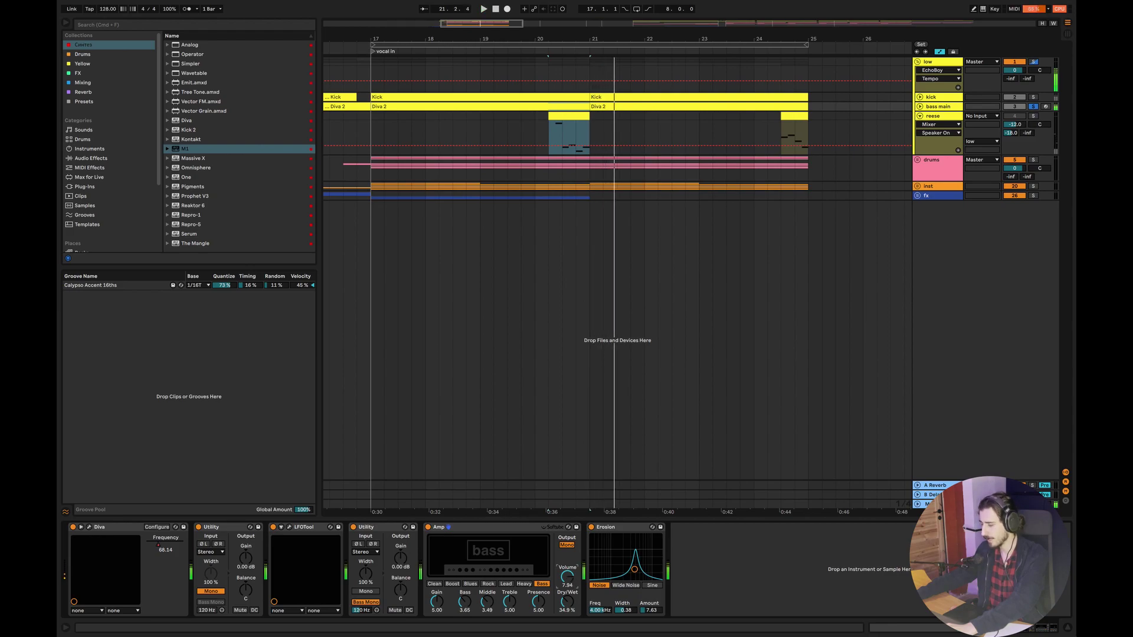
Hide the device chain, fold the low group and unfold the drums group to show its tracks.
click(1066, 630)
key(Left)
key(Down)
key(Right)
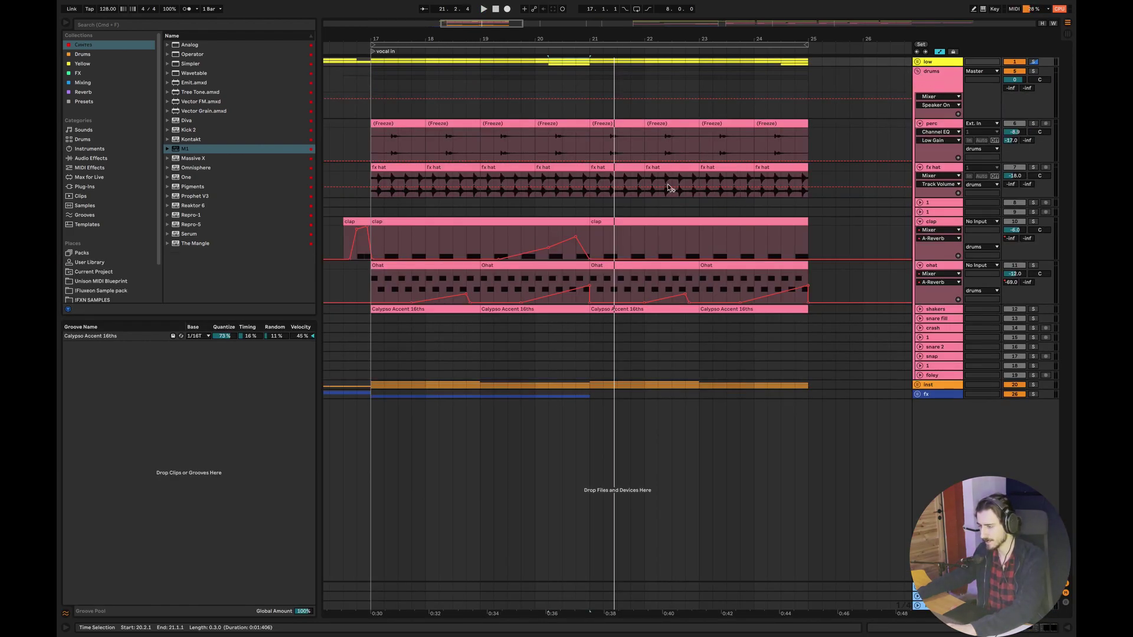
Narrow the browser and select the pers track's frozen clips from 17.1.1 to 19.1.1.
drag(497, 24, 485, 30)
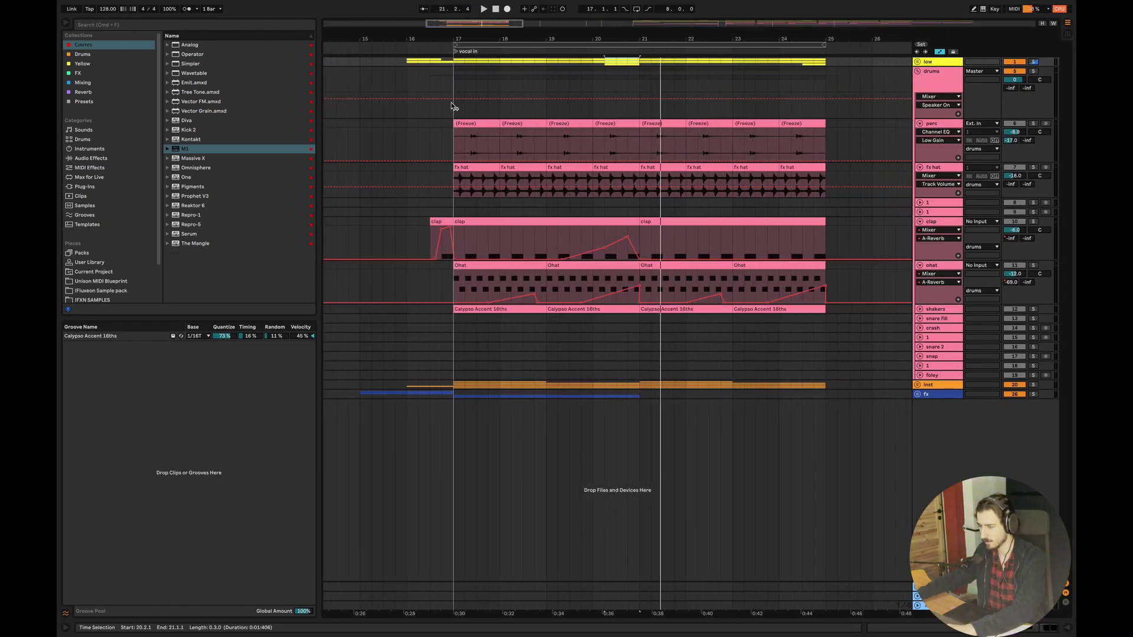
drag(318, 119, 284, 120)
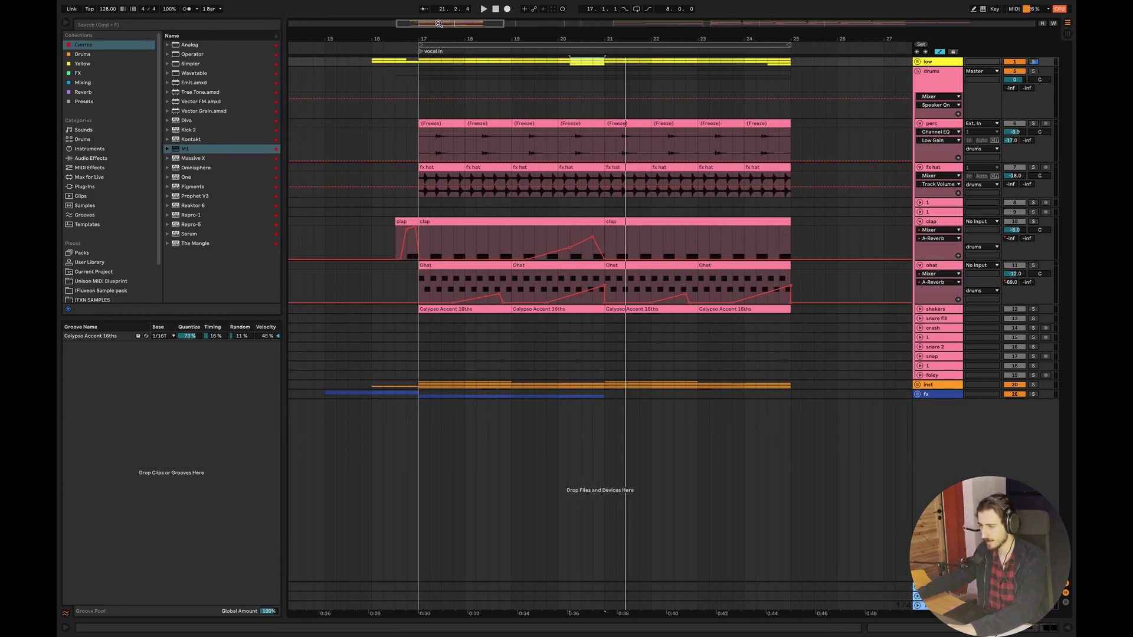
drag(438, 23, 439, 31)
click(403, 143)
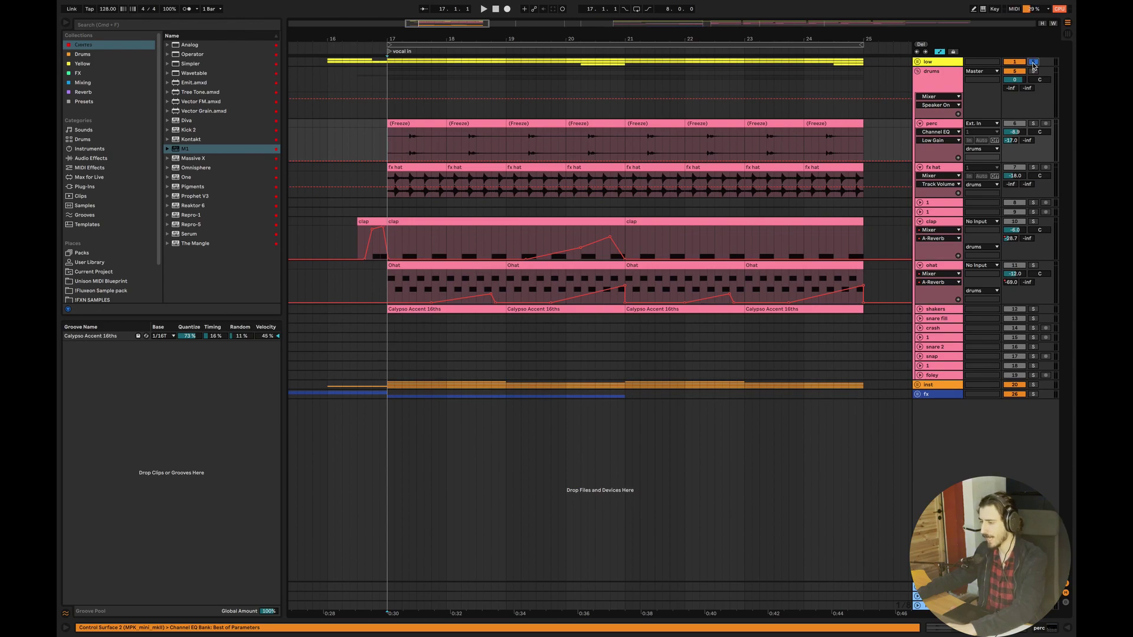
drag(384, 145, 505, 144)
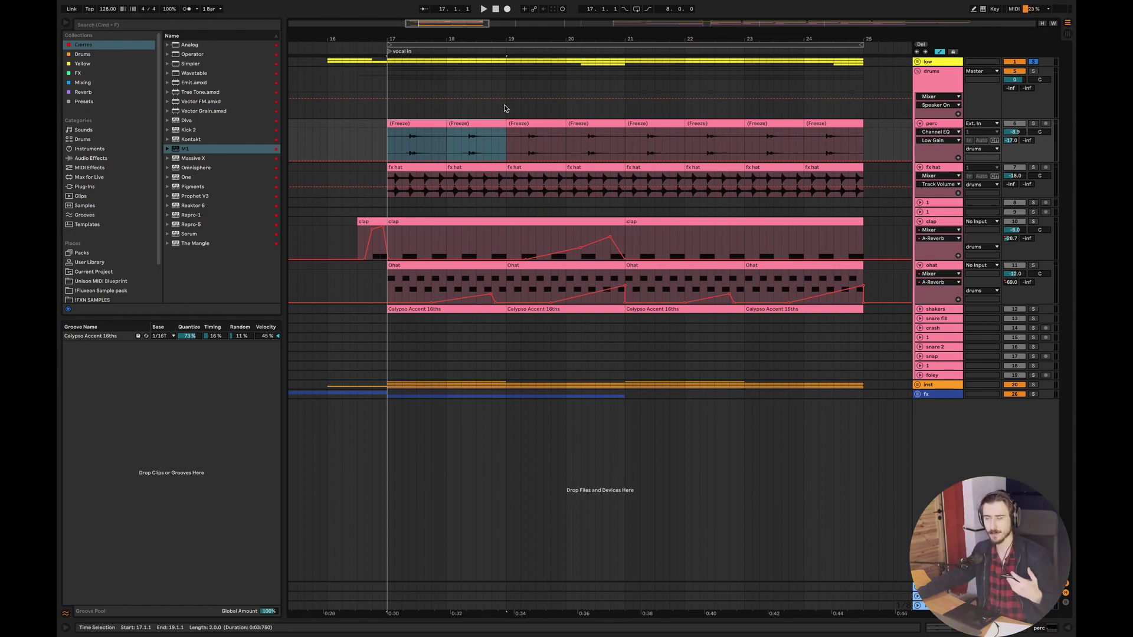
Solo the pers track alongside the low group and play from 17.1.1.
click(402, 144)
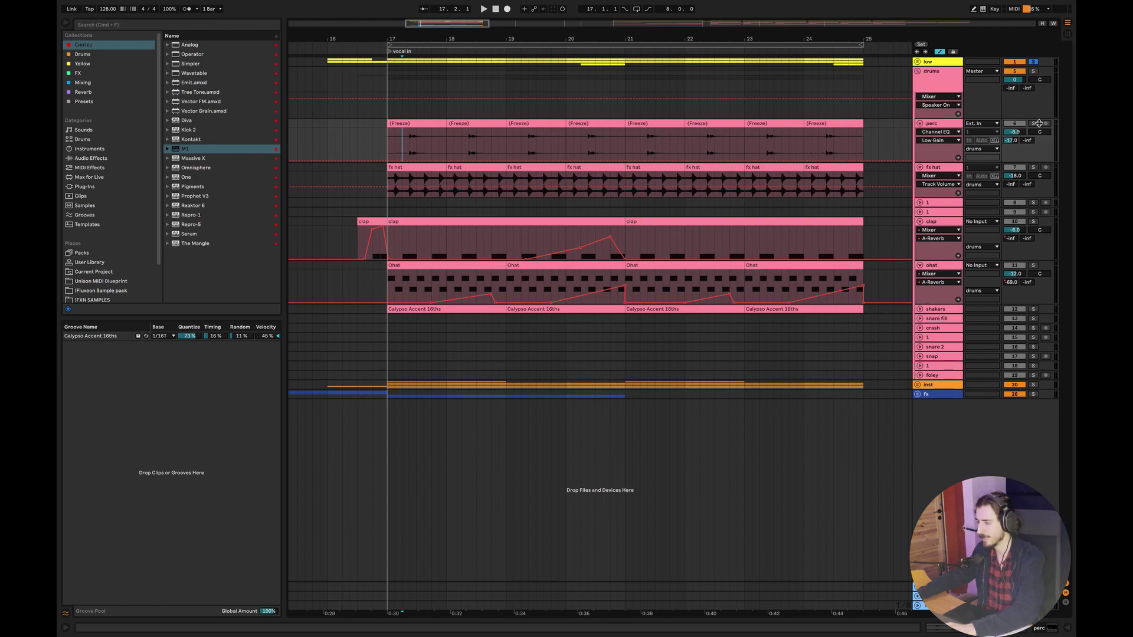
click(386, 140)
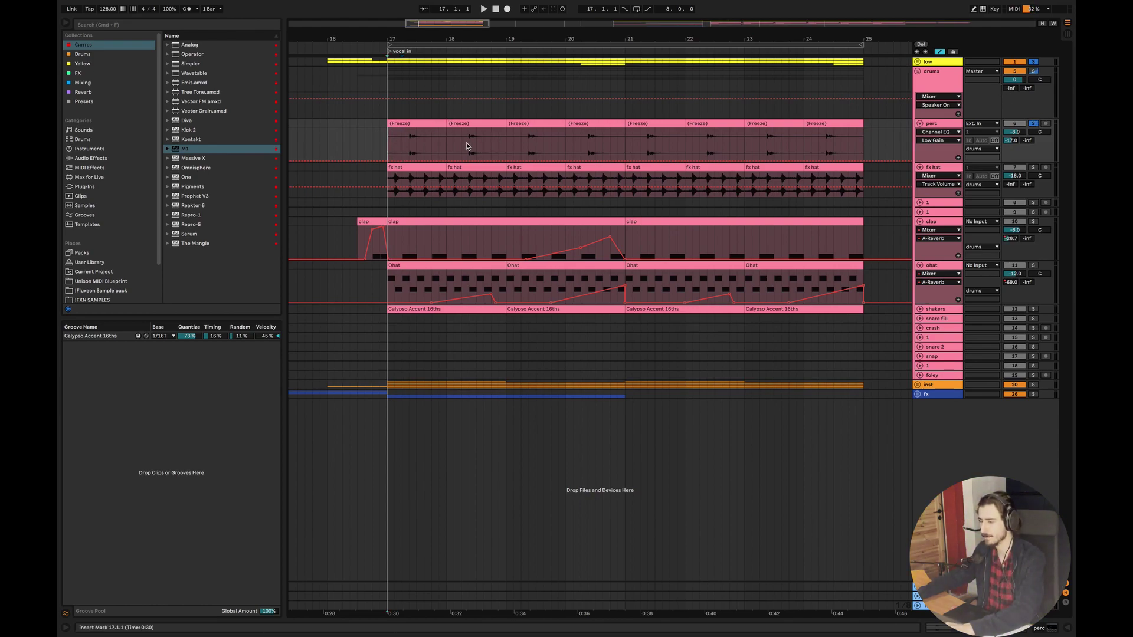
key(space)
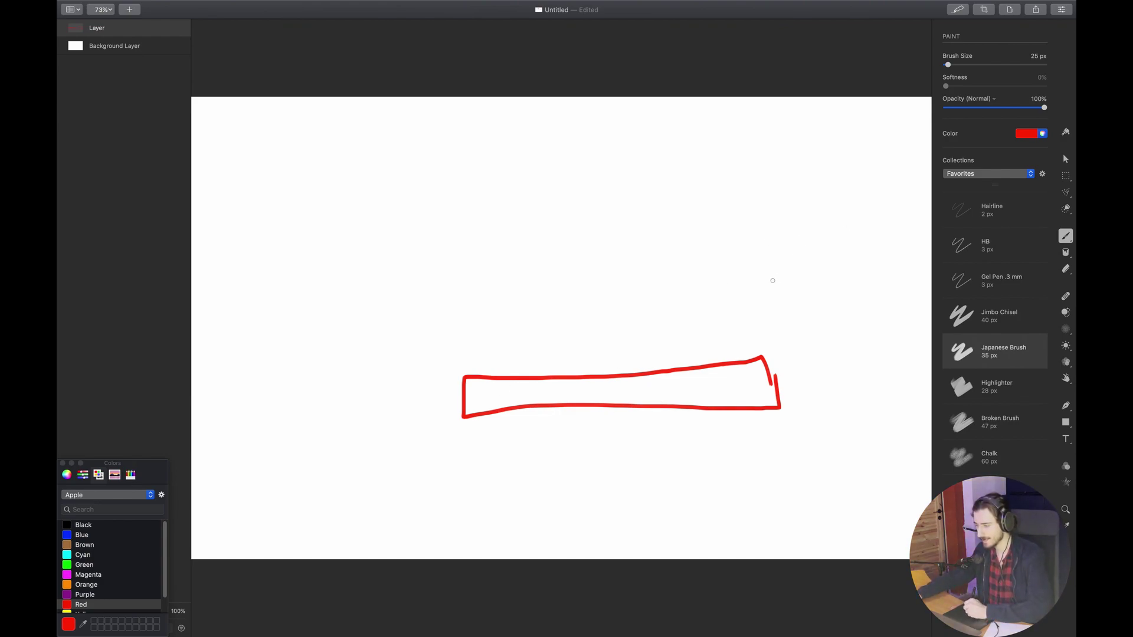
Paint a red arrow down to the long bar's right end and write "Track" above it.
drag(780, 269, 760, 299)
mouse_move(776, 215)
mouse_down()
mouse_move(797, 258)
mouse_move(812, 240)
mouse_move(826, 259)
mouse_move(832, 251)
mouse_up()
mouse_move(848, 221)
mouse_down()
mouse_move(854, 246)
mouse_move(877, 243)
mouse_up()
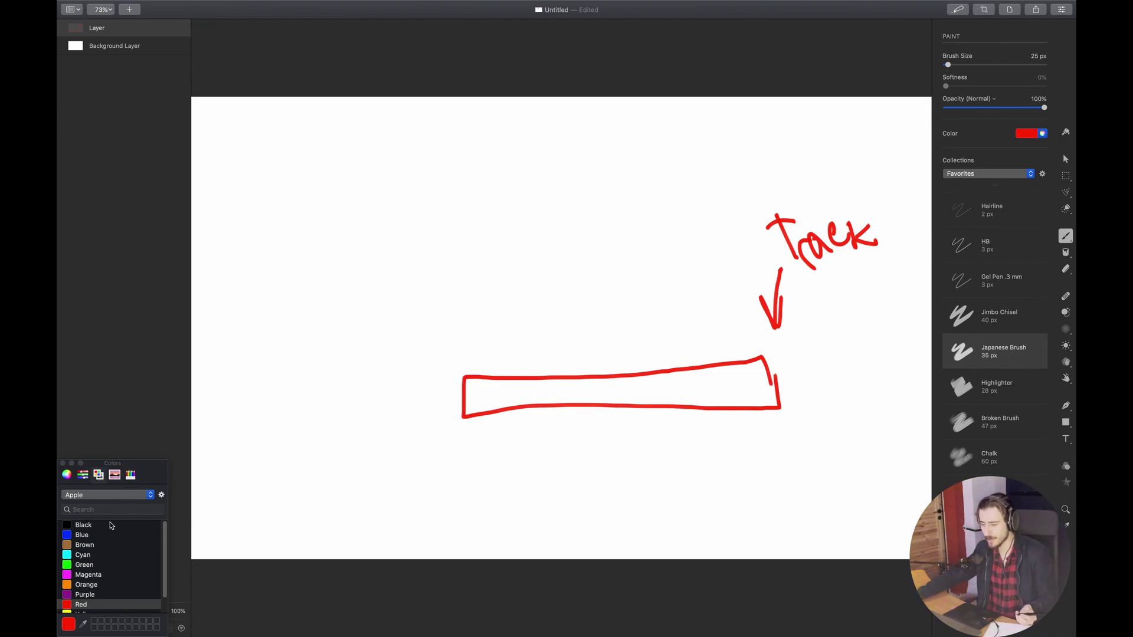
Change the brush colour to Black and paint three slanted lines across the red bar to divide it.
click(111, 524)
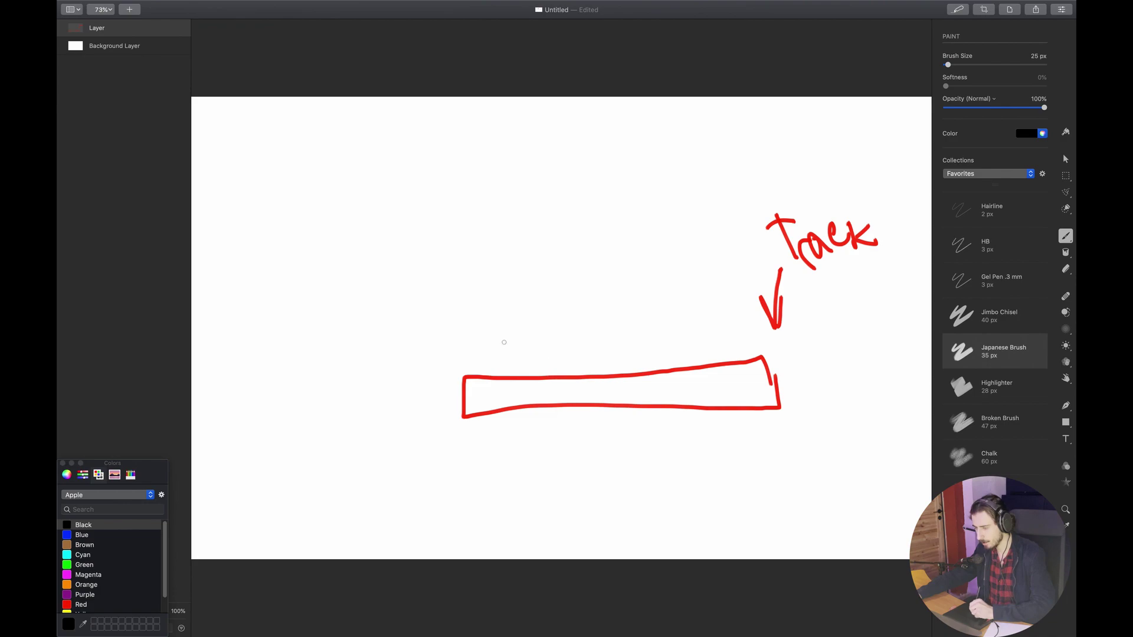
drag(518, 334, 541, 440)
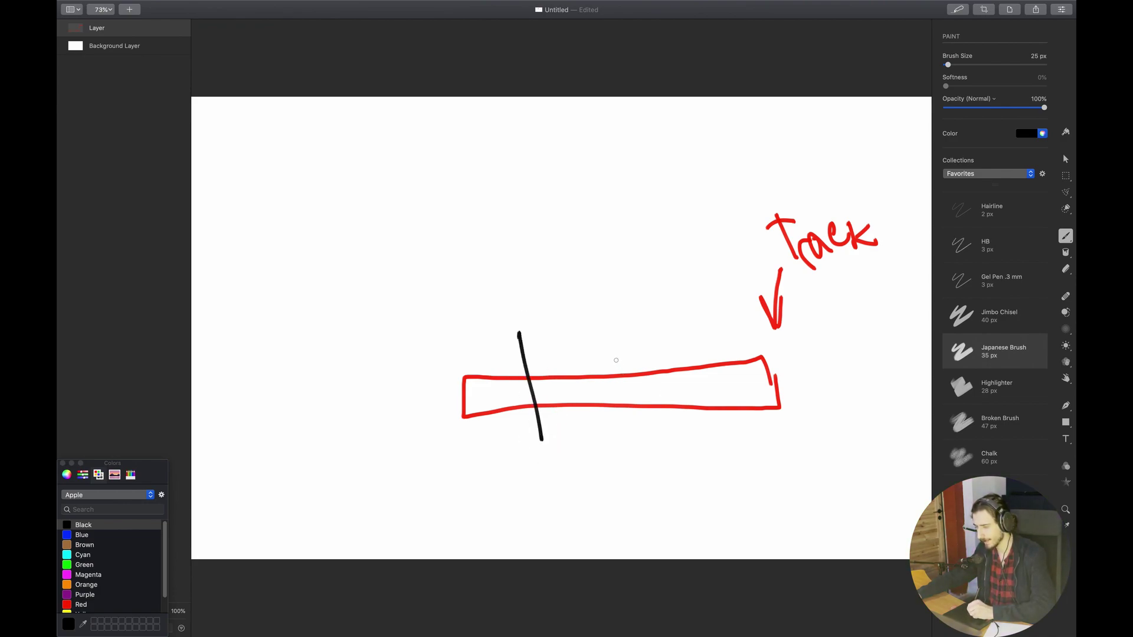
drag(600, 341, 628, 436)
drag(693, 340, 731, 462)
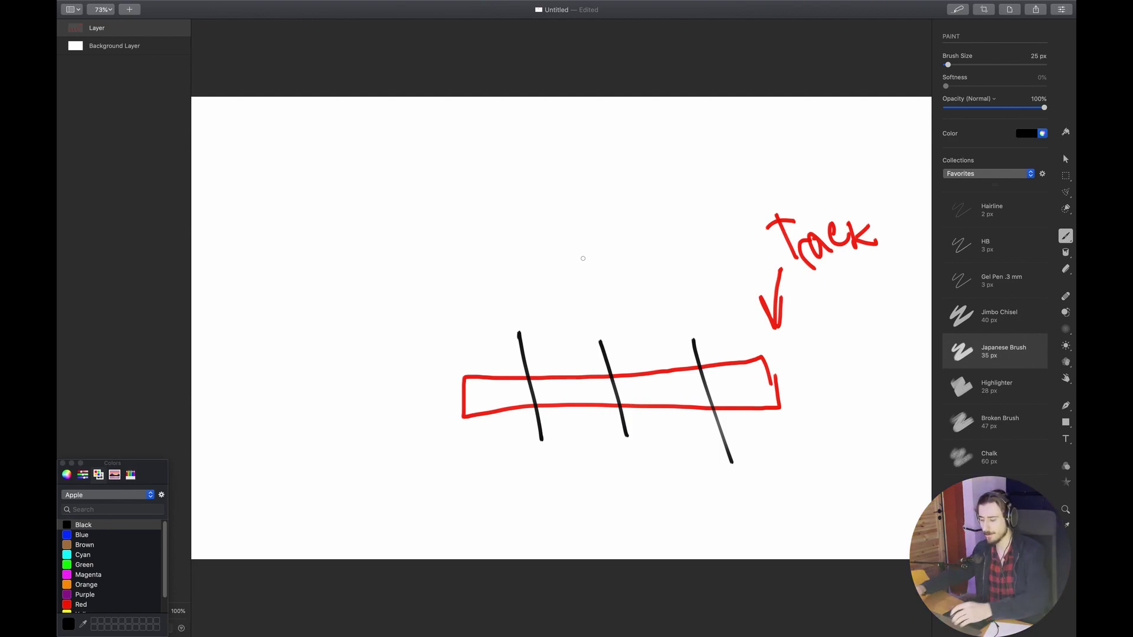
Switch back to Ableton Live and return the playback position to 17.1.1.
key(super+Tab)
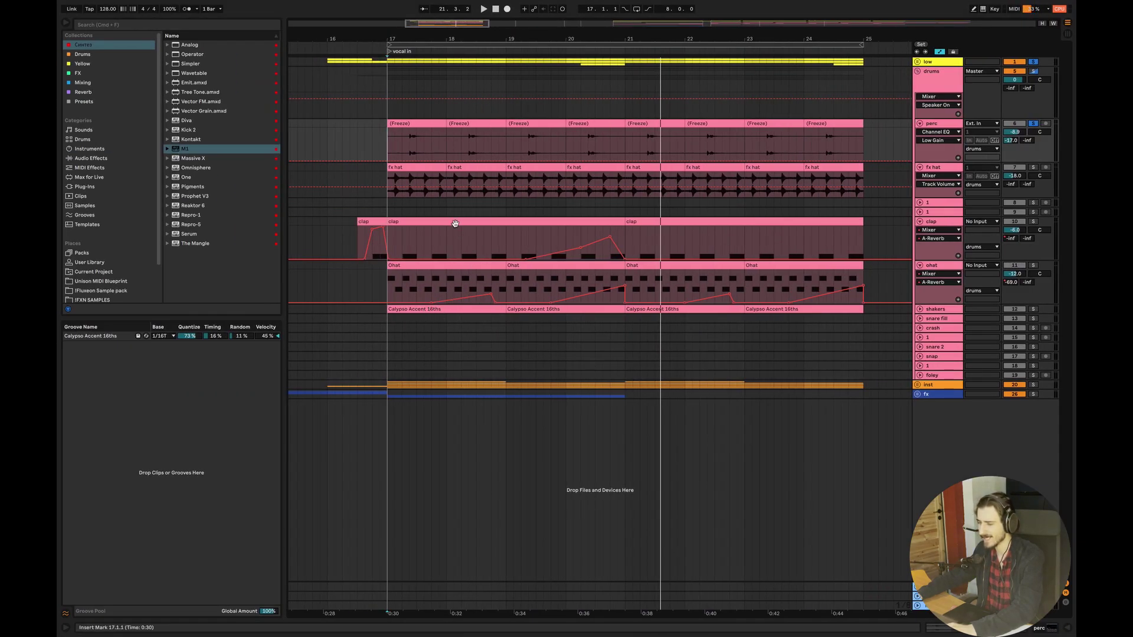
key(space)
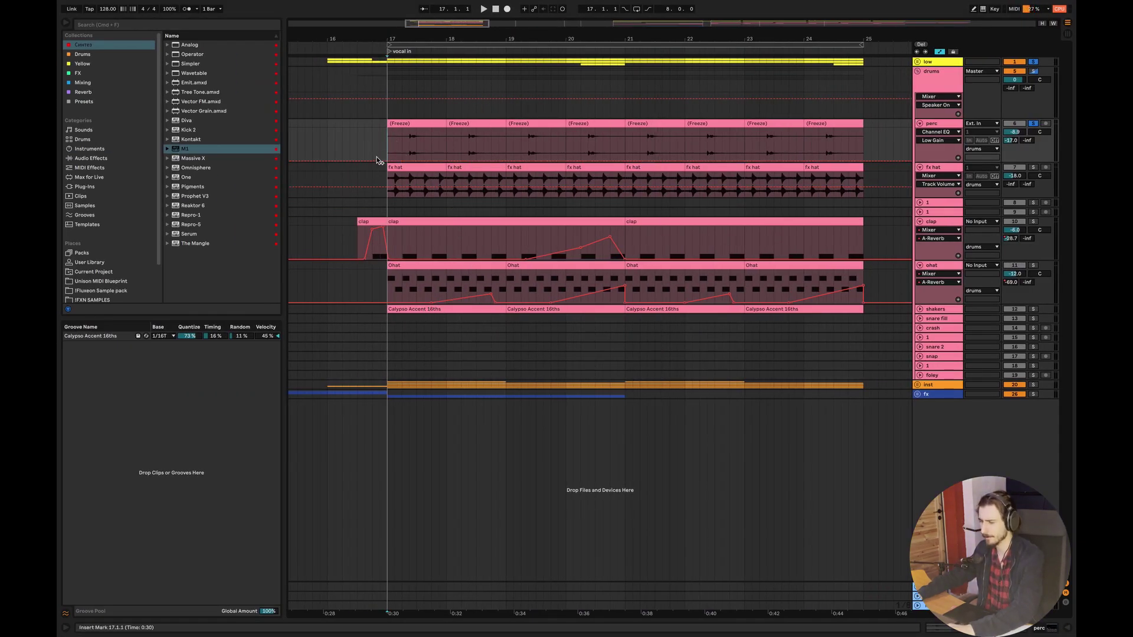
Enlarge the fx hat track, solo it alongside the low group and pers track, and play from 17.1.1.
drag(939, 199, 938, 225)
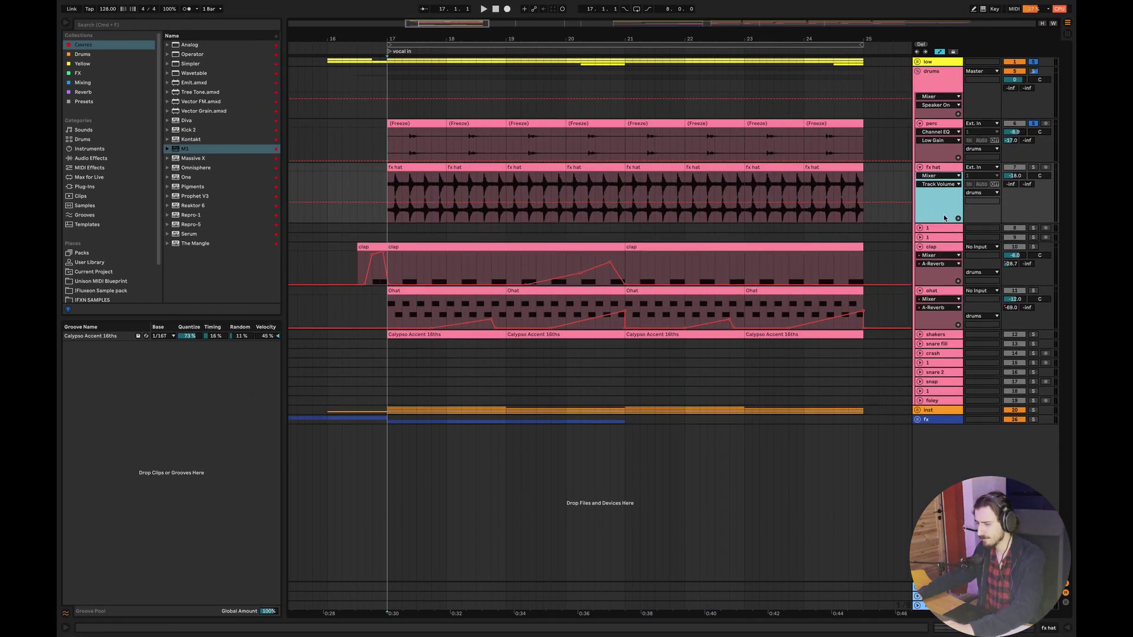
click(1033, 169)
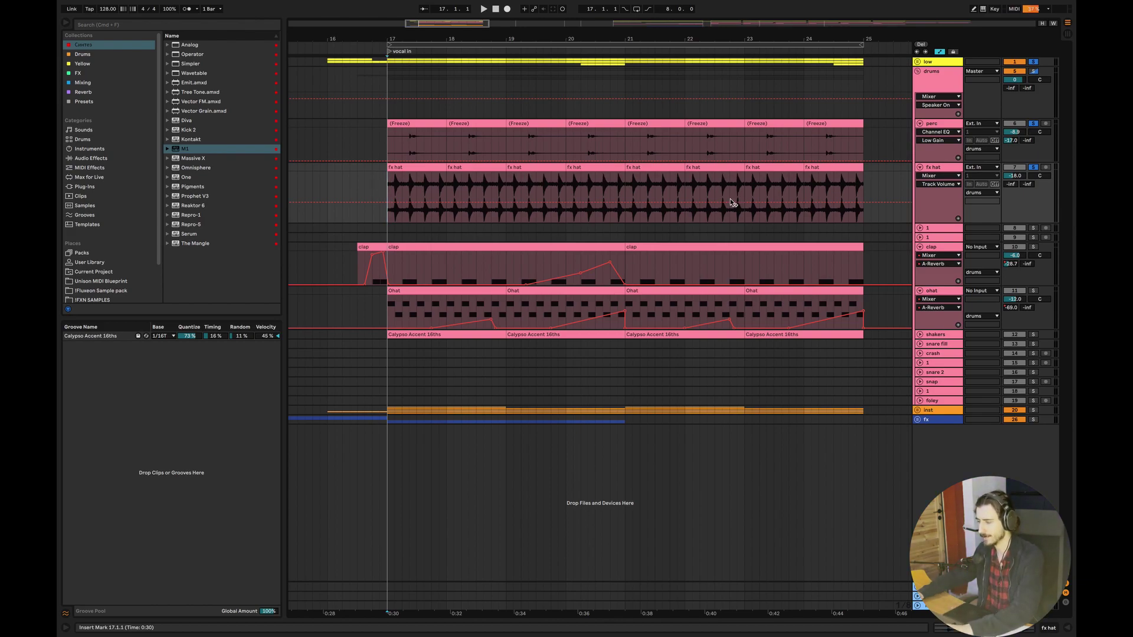
key(space)
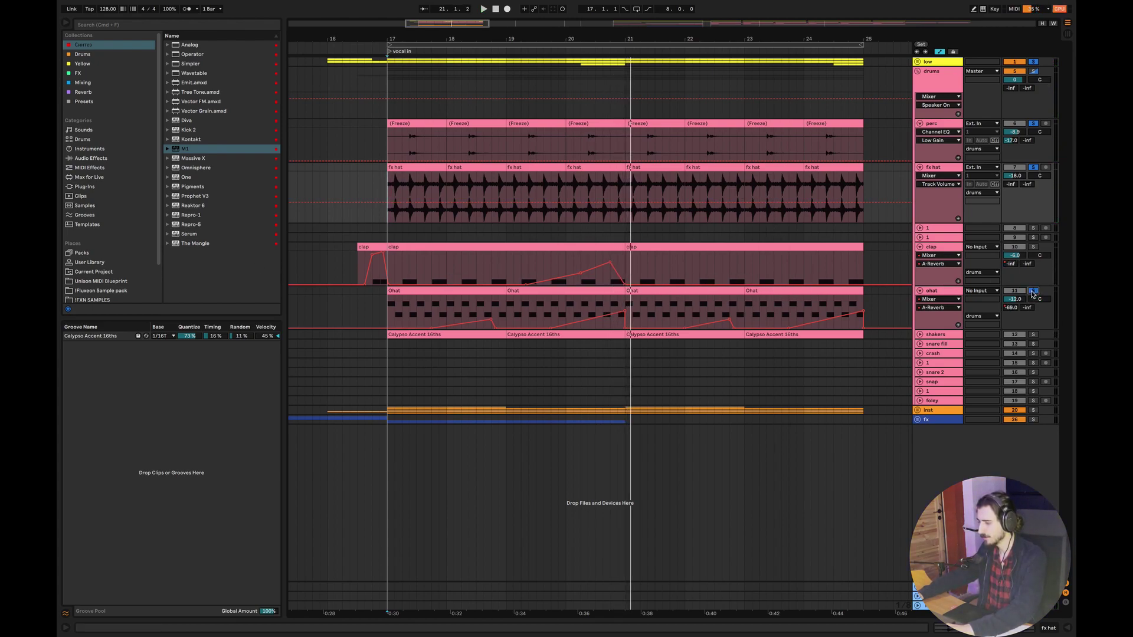
Open the first Ohat clip on the ohat track and highlight its row of hat 1 notes.
double_click(405, 296)
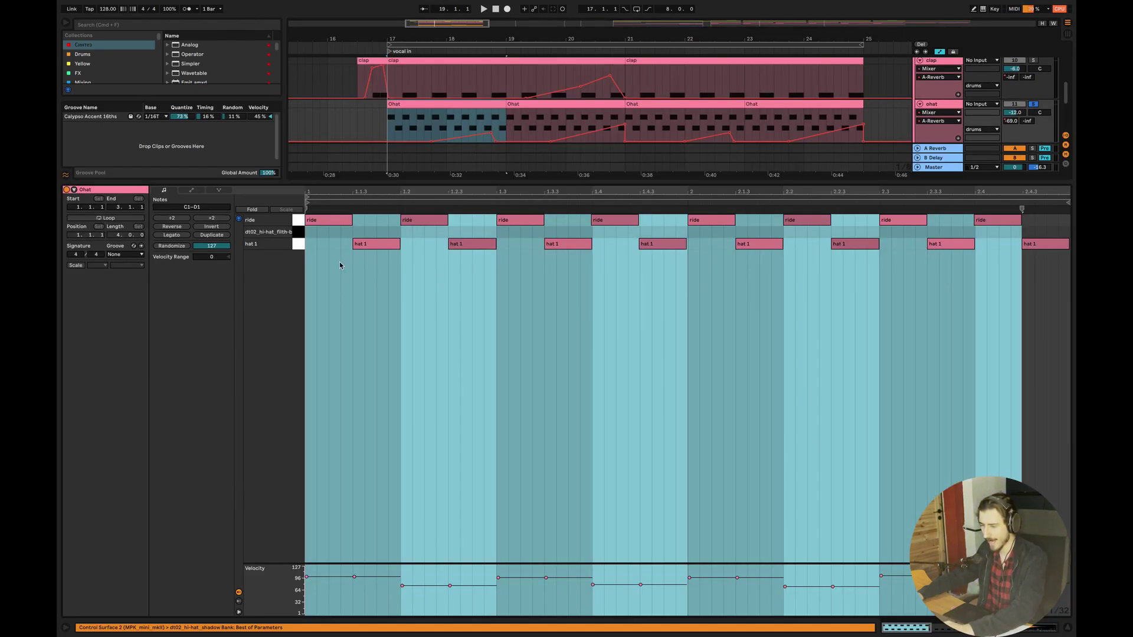
click(712, 293)
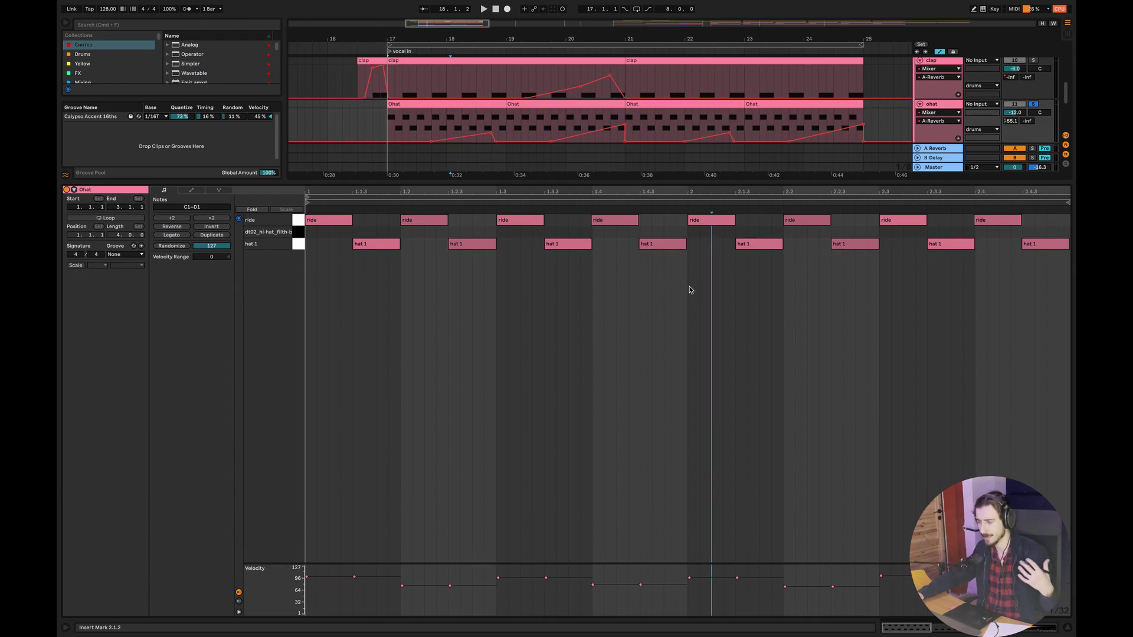
click(693, 295)
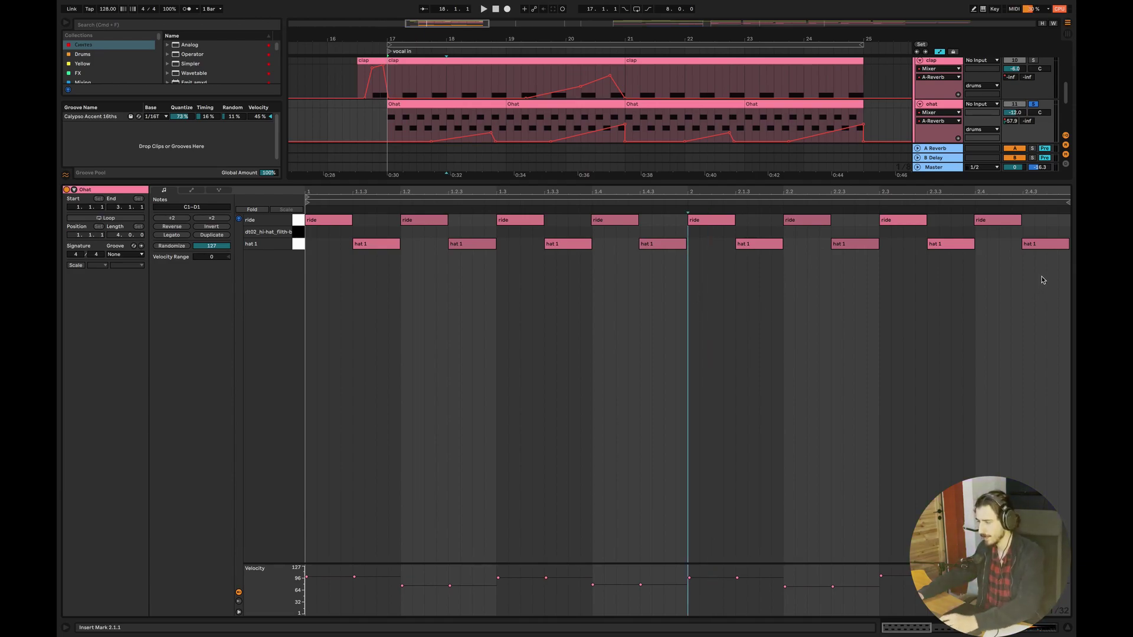
drag(1042, 276, 365, 254)
click(365, 253)
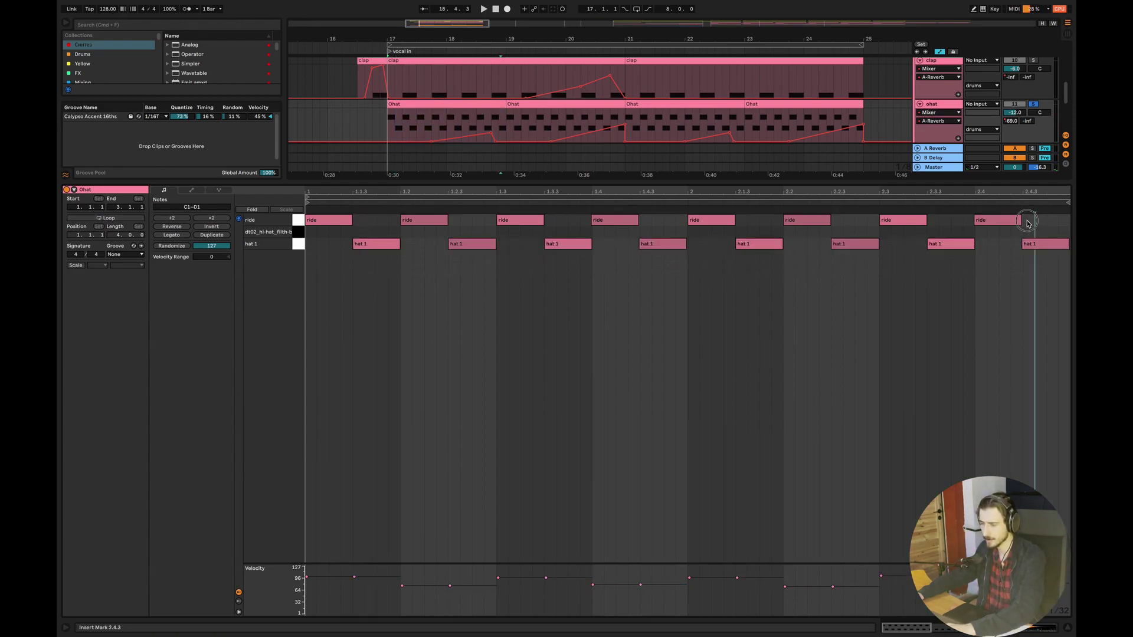
Select all the ride notes in the Ohat clip and play the pattern.
drag(1037, 216, 354, 230)
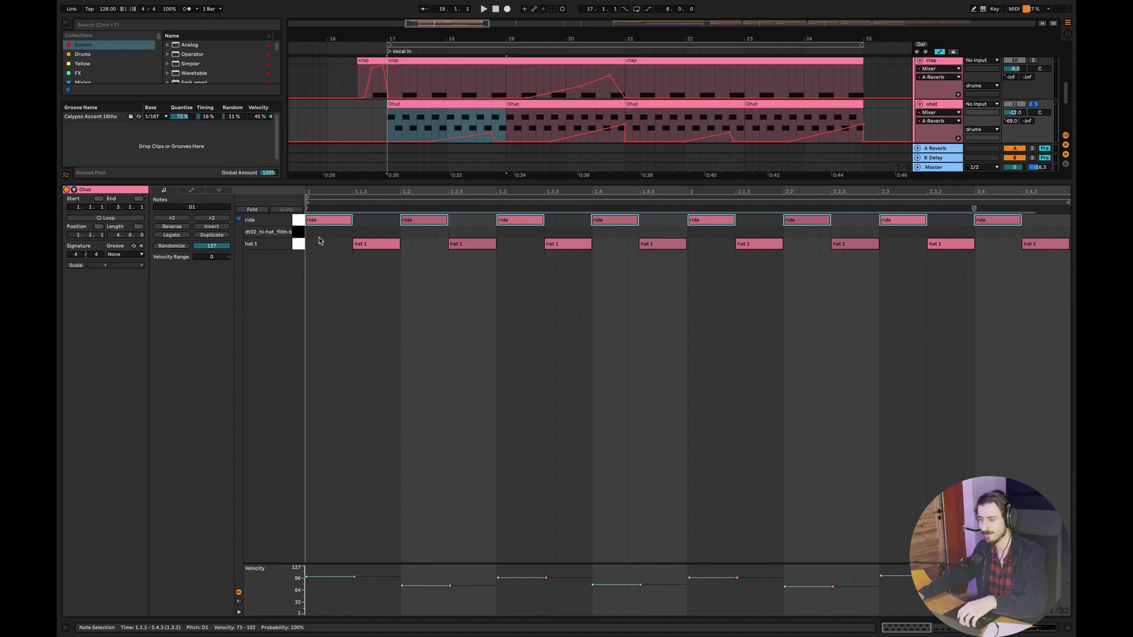
mouse_move(332, 230)
mouse_down()
mouse_move(380, 233)
mouse_move(328, 230)
mouse_up()
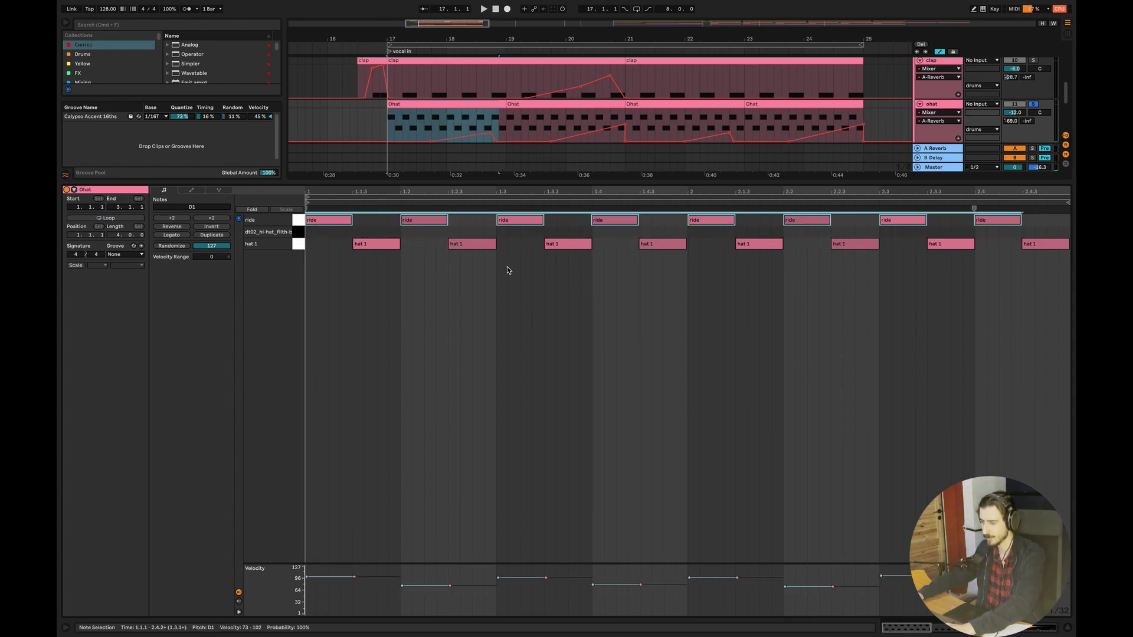
key(space)
click(506, 341)
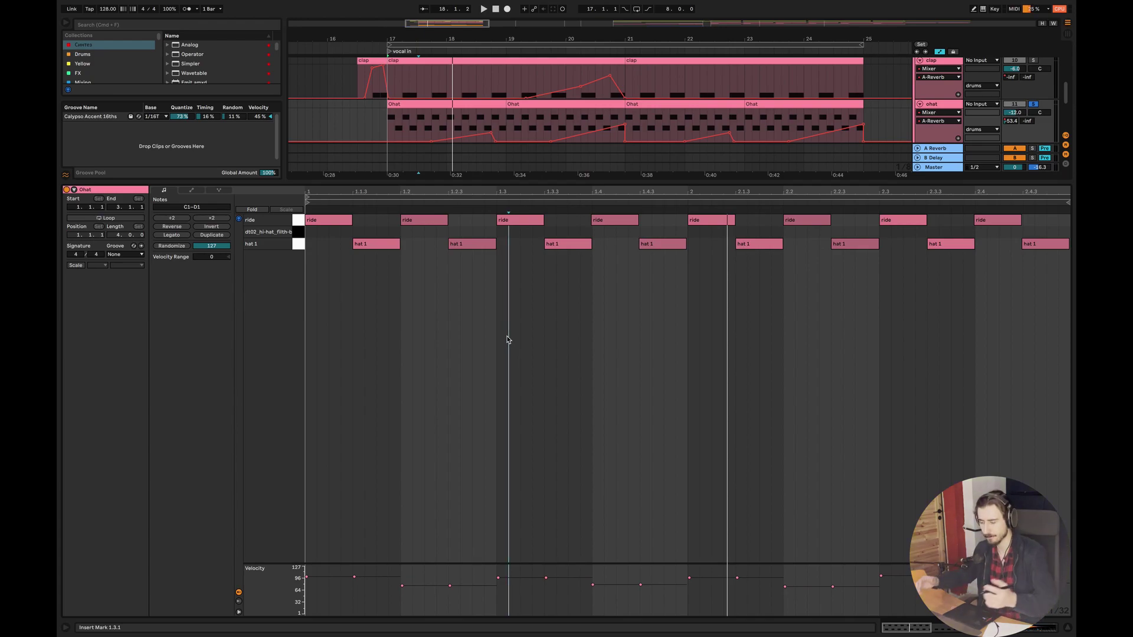
Close the Ohat clip's note editor and enlarge the ohat track in the arrangement to show its A-Reverb automation.
key(super+alt+l)
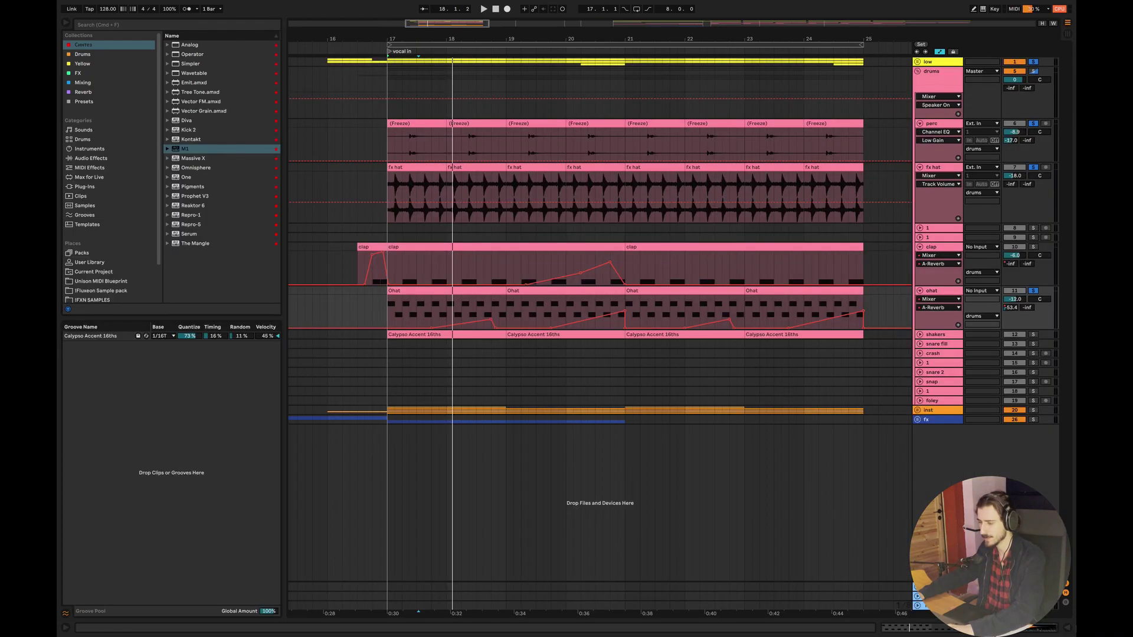
double_click(462, 291)
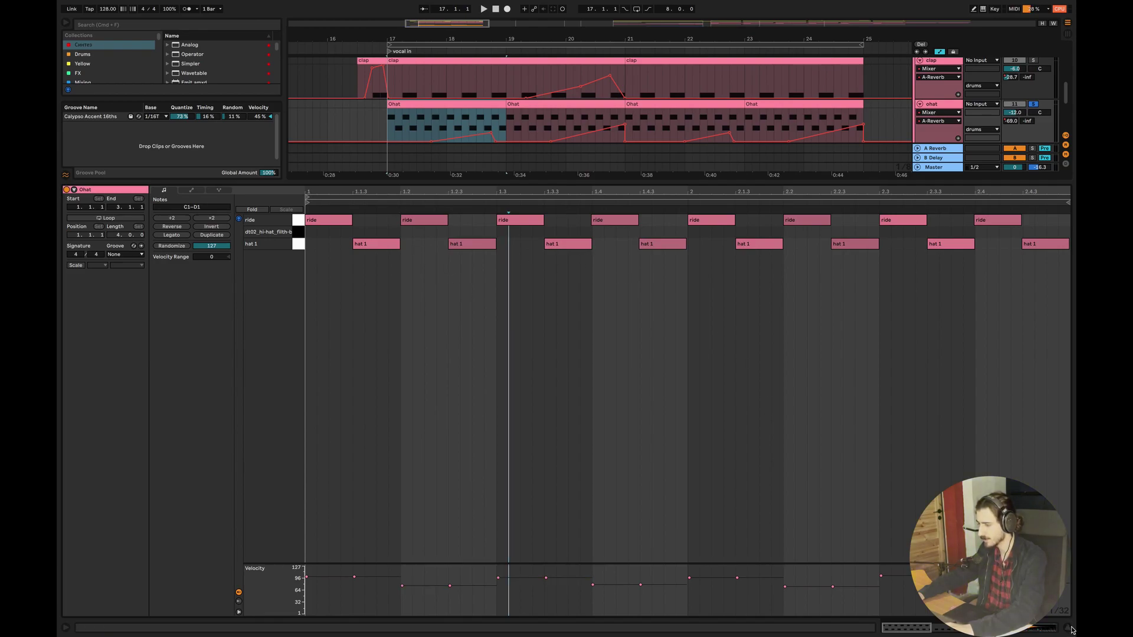
key(super+alt+l)
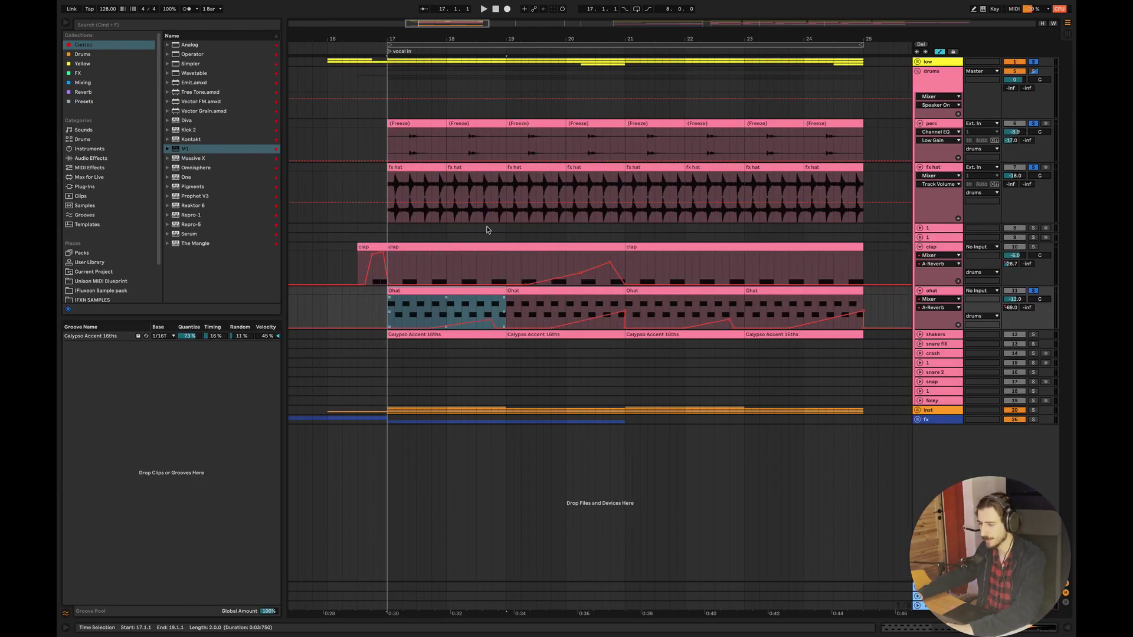
drag(444, 23, 443, 41)
scroll(938, 394, left, 3)
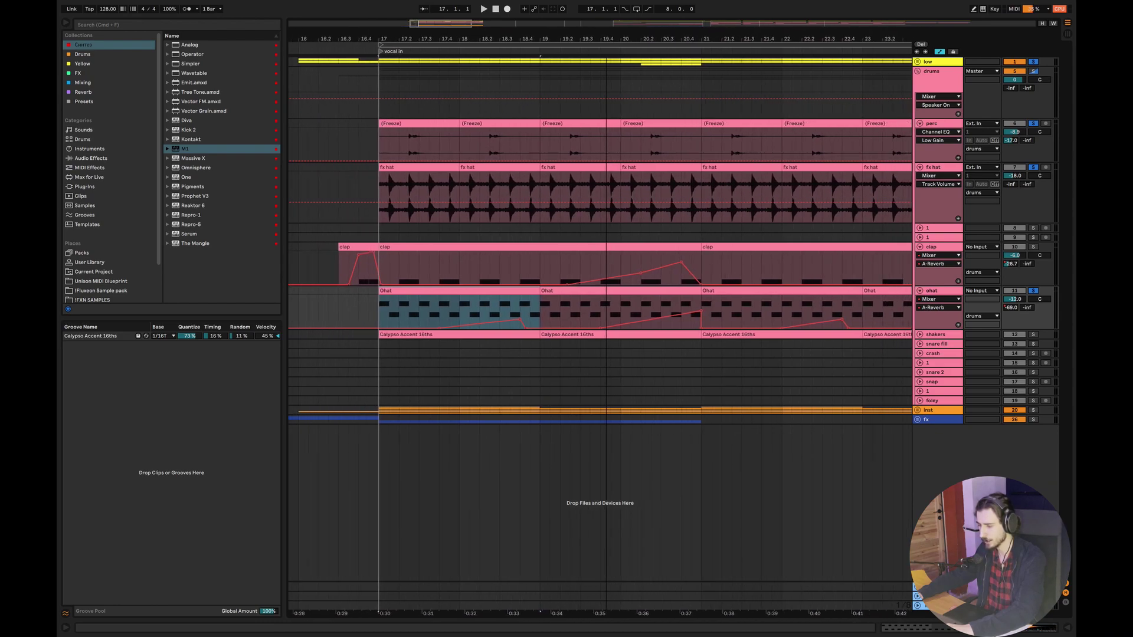
drag(942, 330, 941, 372)
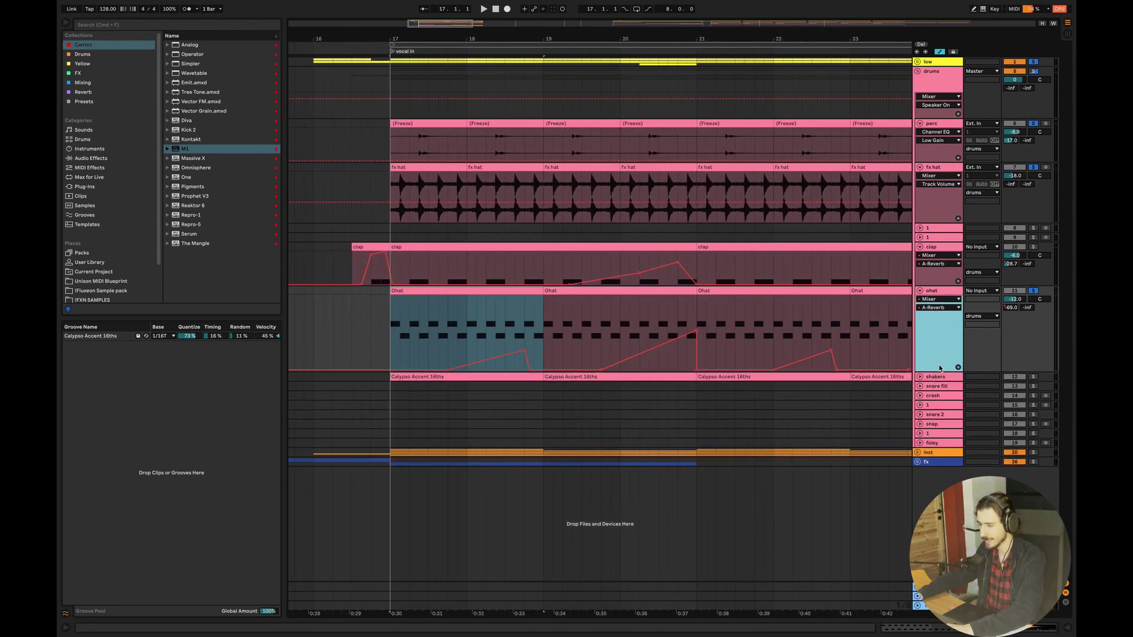
click(458, 329)
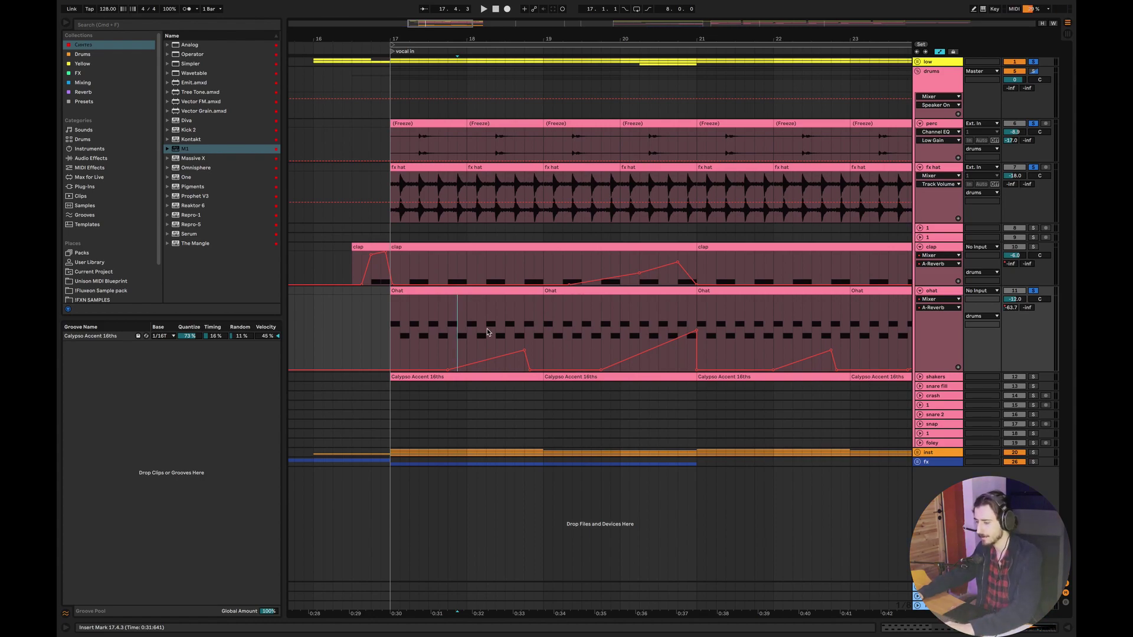
Solo only the ohat track within the drums group and play its rising A-Reverb automation from 19.3.3.
click(562, 329)
click(1032, 291)
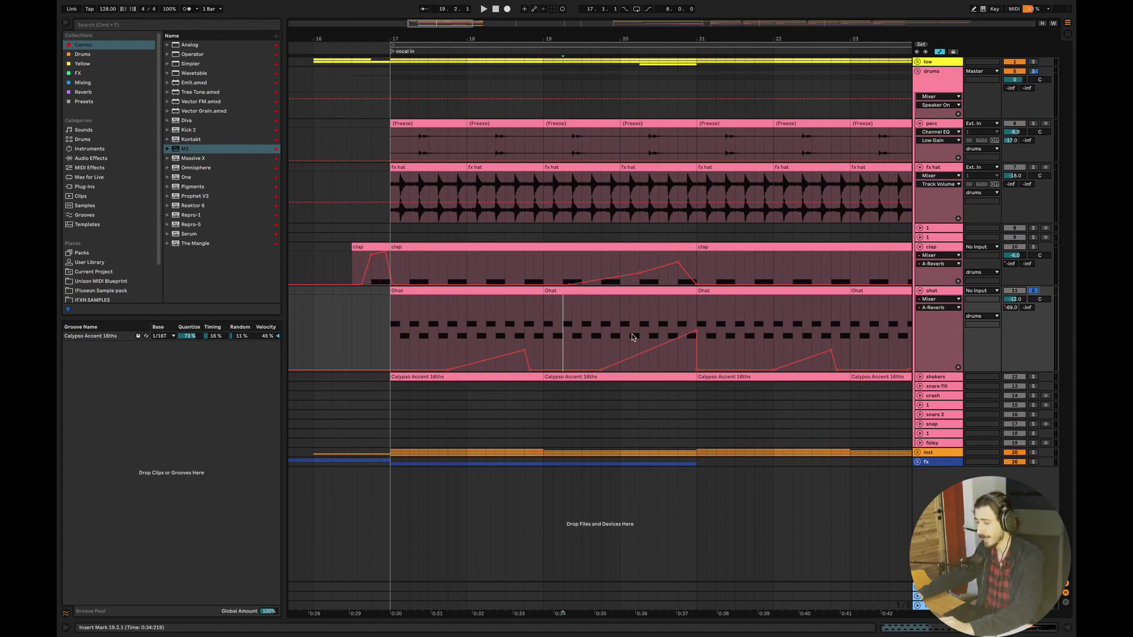
click(591, 332)
key(space)
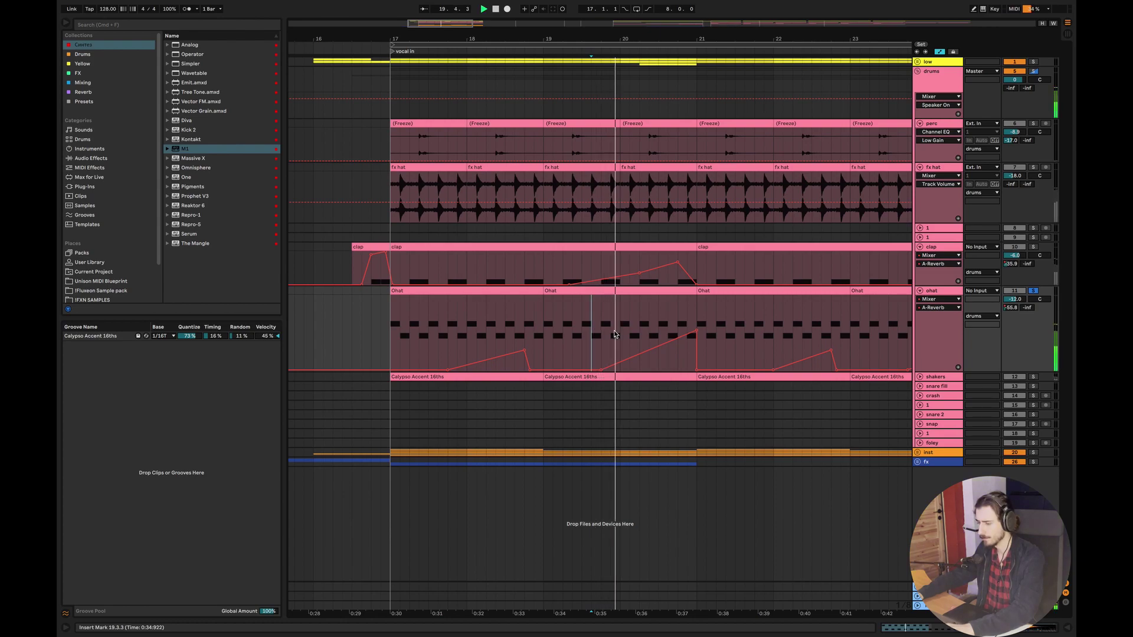
click(619, 336)
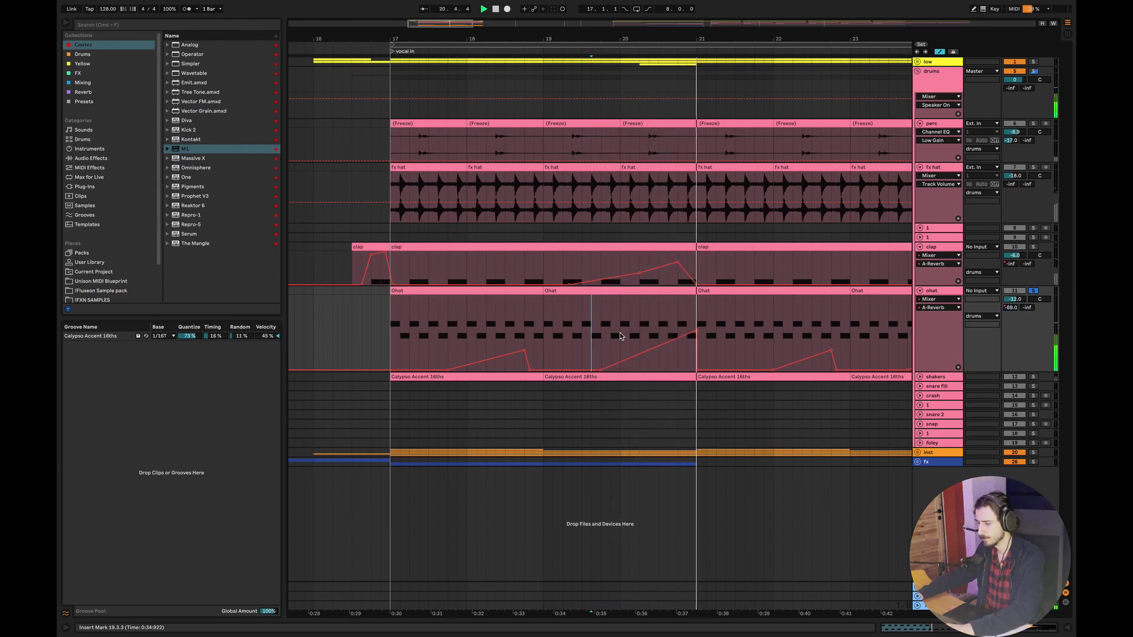
key(space)
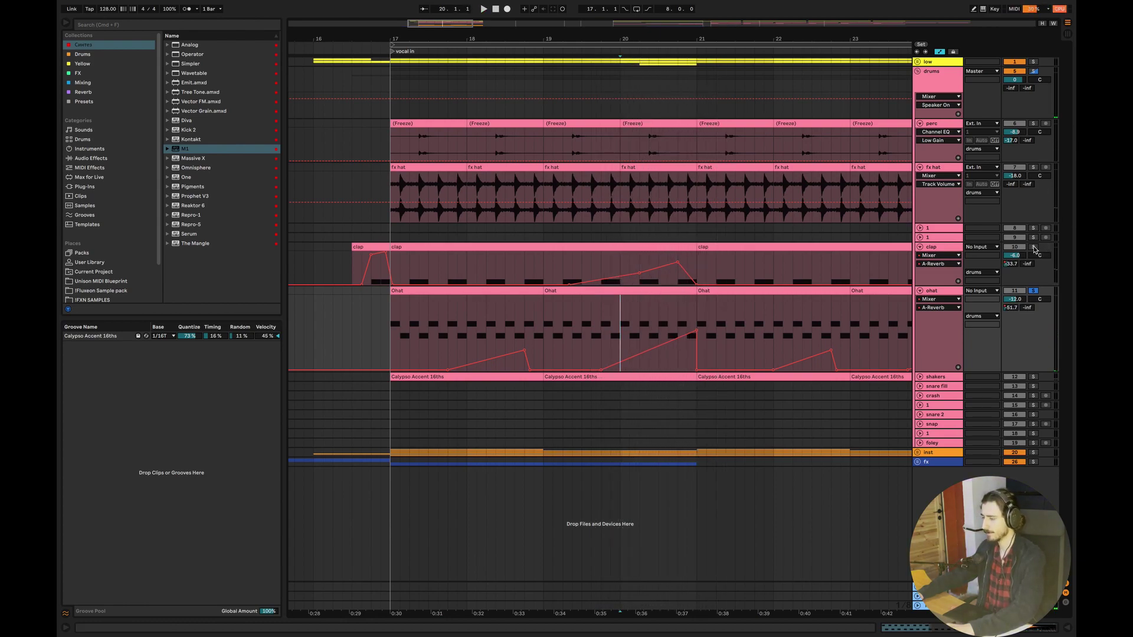
Solo the clap track alongside ohat and play both from 19.4.3.
click(1033, 246)
click(613, 257)
key(space)
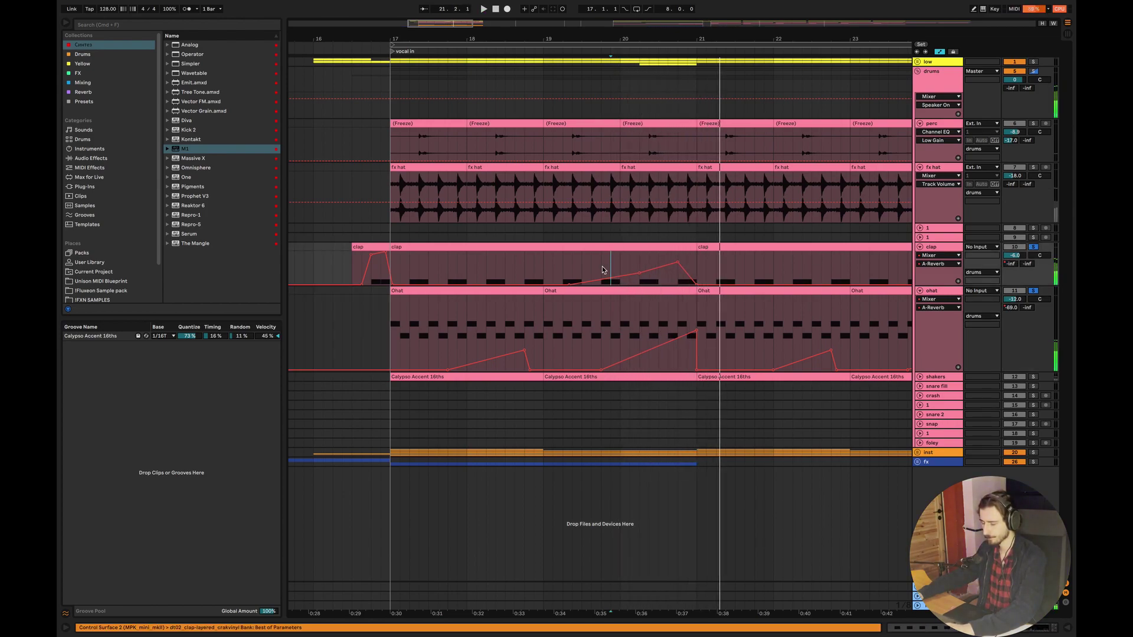
Switch to the drawing app and erase the whole Track sketch from the canvas.
key(super+Tab)
key(Tab)
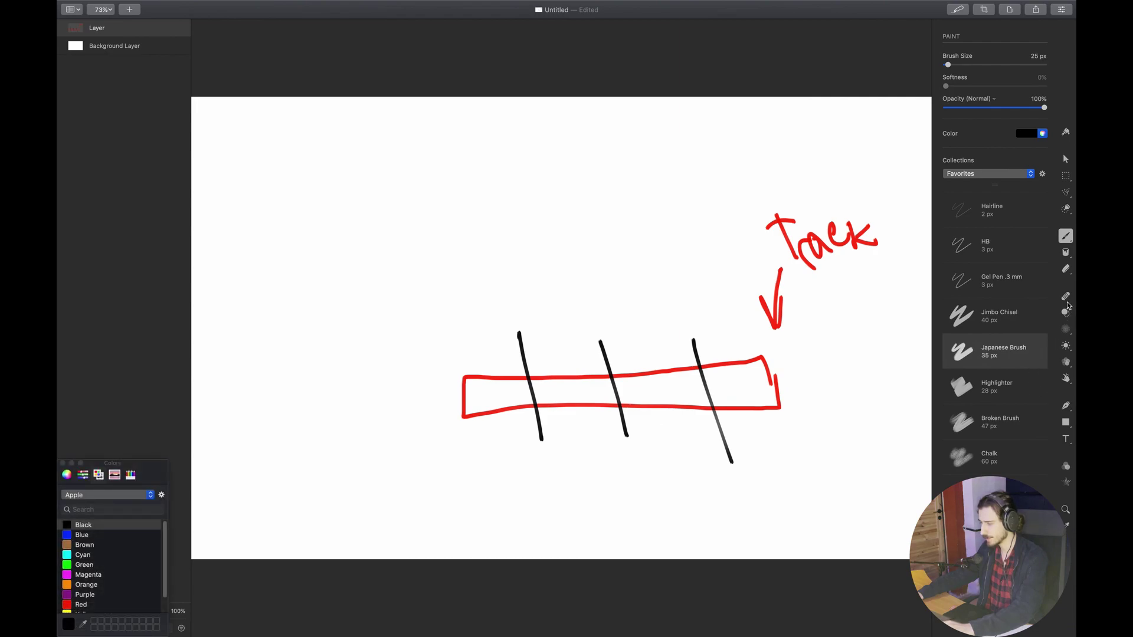
click(1066, 268)
mouse_move(867, 236)
mouse_down()
mouse_move(751, 253)
mouse_move(499, 388)
mouse_move(597, 387)
mouse_move(731, 462)
mouse_up()
key(b)
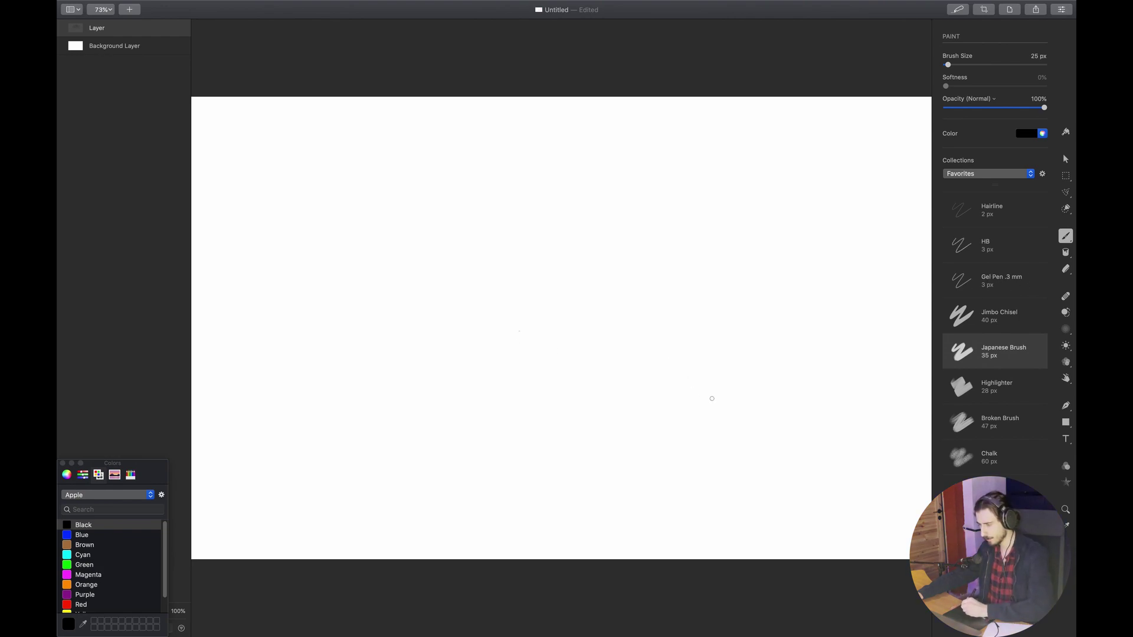
Paint a long black horizontal line with end ticks, an arrow pointing down to it, and the label "Loop".
mouse_move(712, 408)
mouse_down()
mouse_move(388, 400)
mouse_move(397, 430)
mouse_up()
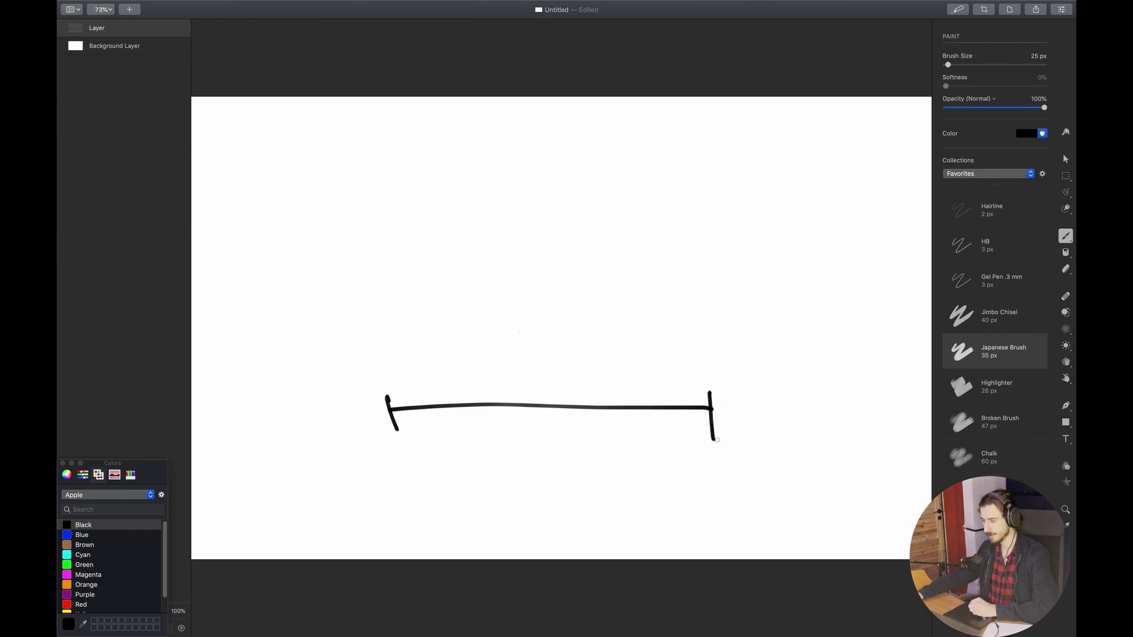
drag(501, 229, 520, 316)
drag(495, 277, 522, 272)
mouse_move(521, 190)
mouse_down()
mouse_move(546, 230)
mouse_move(570, 219)
mouse_move(597, 245)
mouse_move(599, 224)
mouse_up()
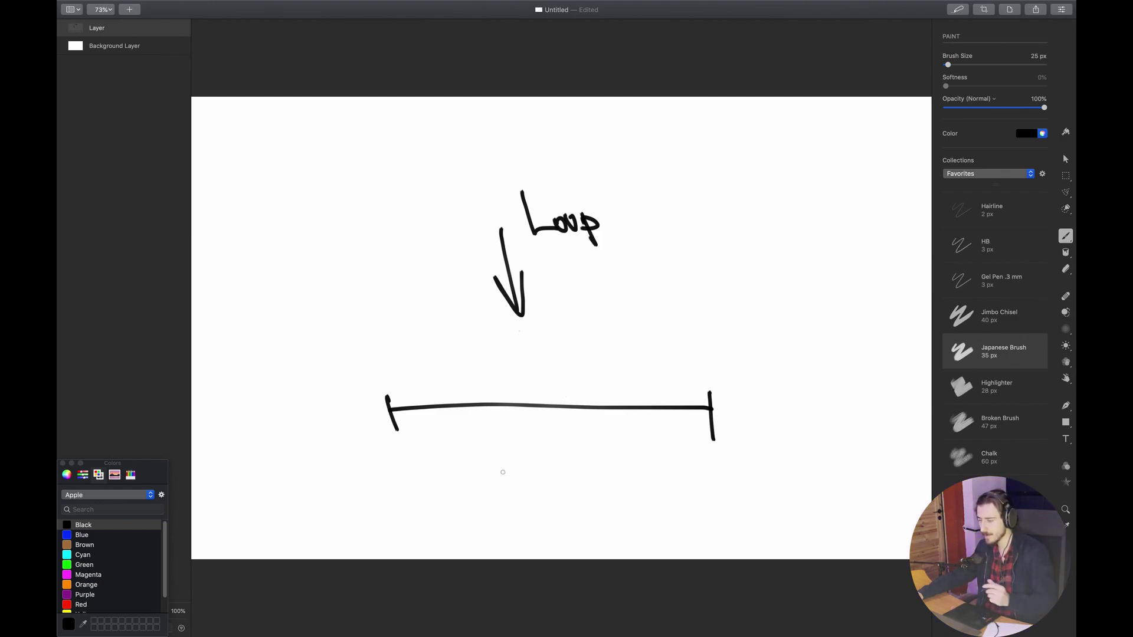
Change the brush colour to Red and paint a peaked curve over the loop line's right half, with an arrow labelled "Automation".
click(76, 603)
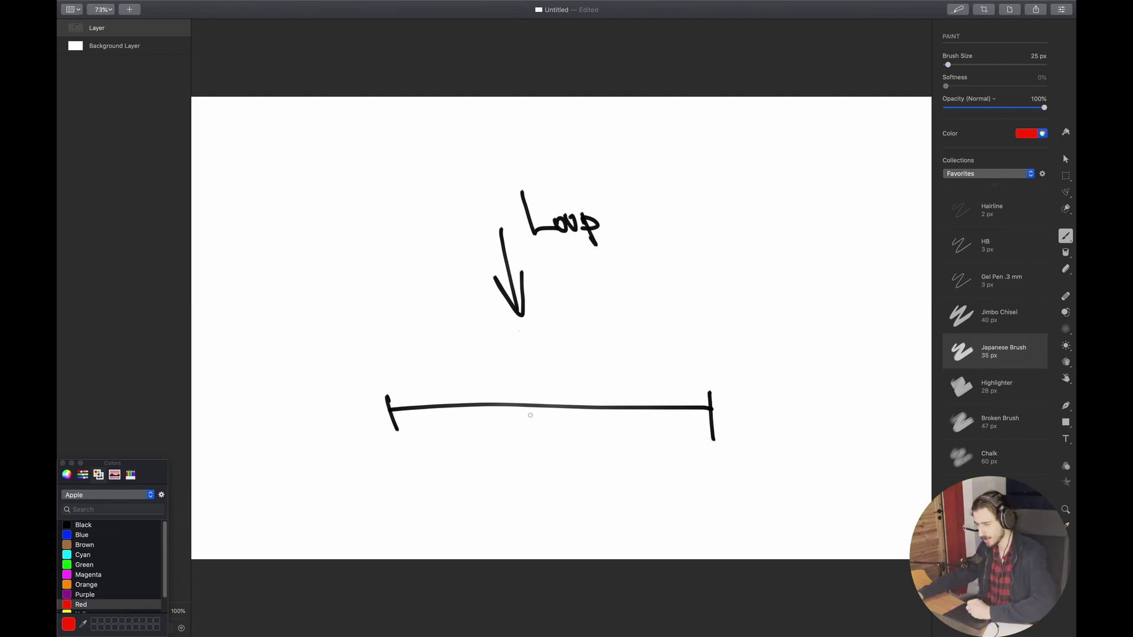
mouse_move(488, 405)
mouse_down()
mouse_move(571, 396)
mouse_move(619, 344)
mouse_move(725, 412)
mouse_up()
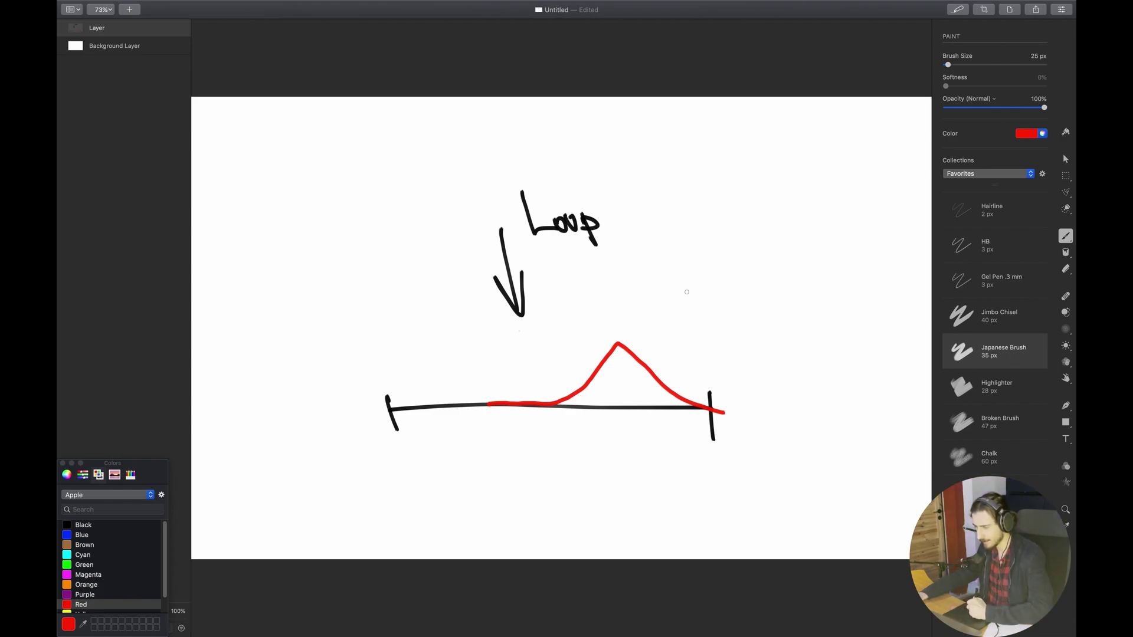
mouse_move(668, 293)
mouse_down()
mouse_move(665, 342)
mouse_move(689, 239)
mouse_move(708, 265)
mouse_move(849, 268)
mouse_up()
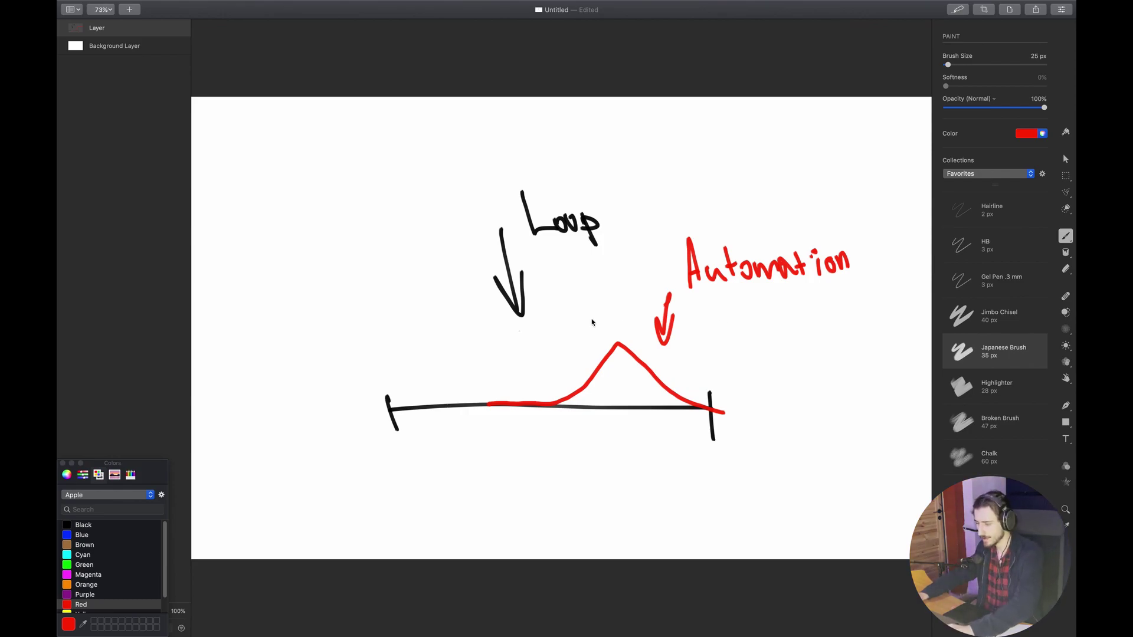
Switch back to Ableton Live and view the ohat track's hi-hat sampler Decay automation, followed by its A-Reverb send automation.
key(super+Tab)
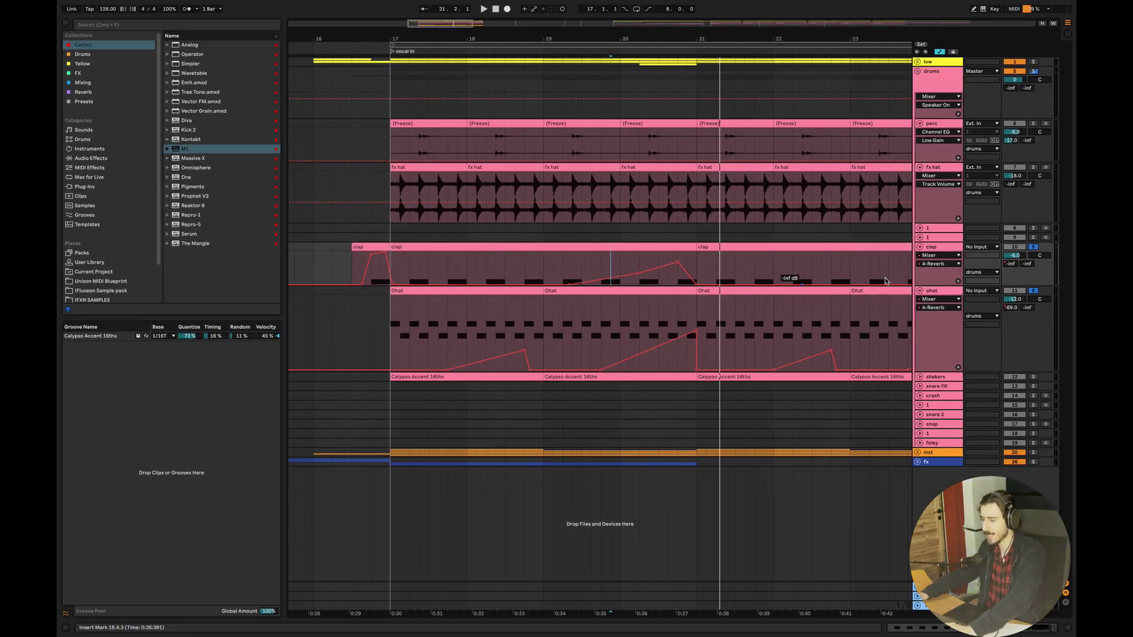
click(944, 292)
key(shift+Tab)
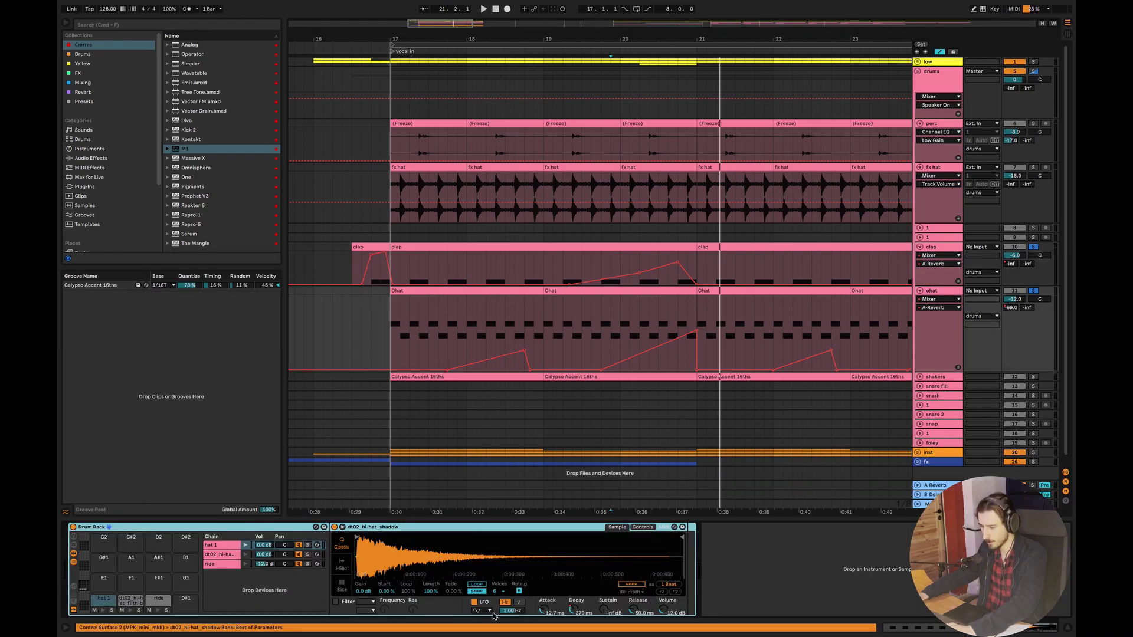
right_click(577, 612)
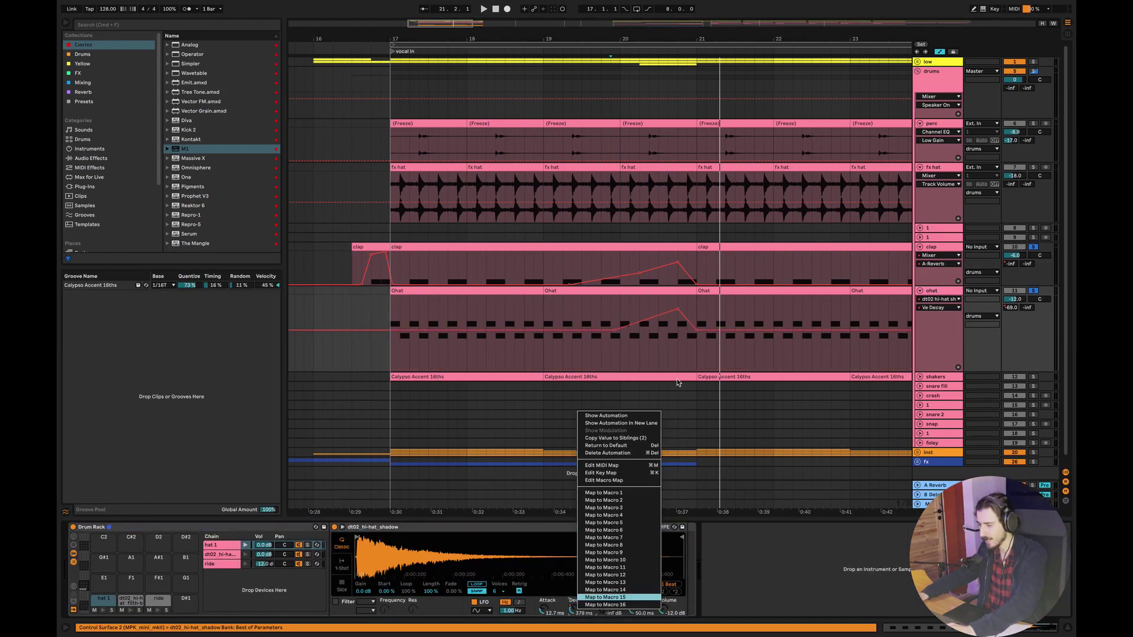
click(590, 413)
click(1012, 308)
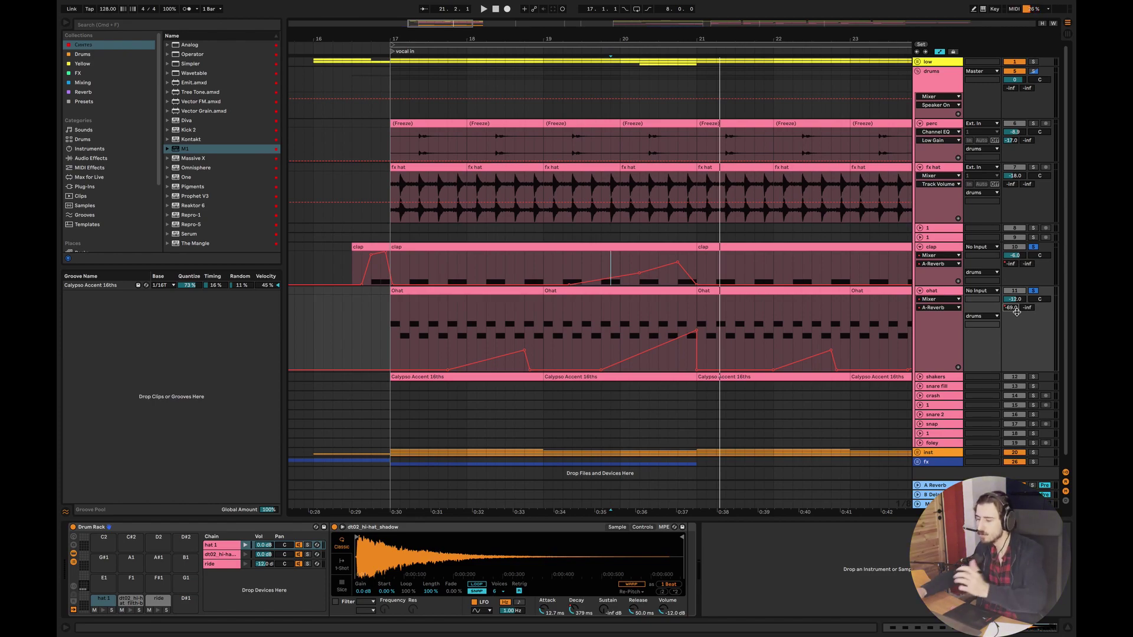
Unfold and solo the shakers track, and view the MIDI notes and velocities of its first Calypso Accent 16ths clip.
click(919, 379)
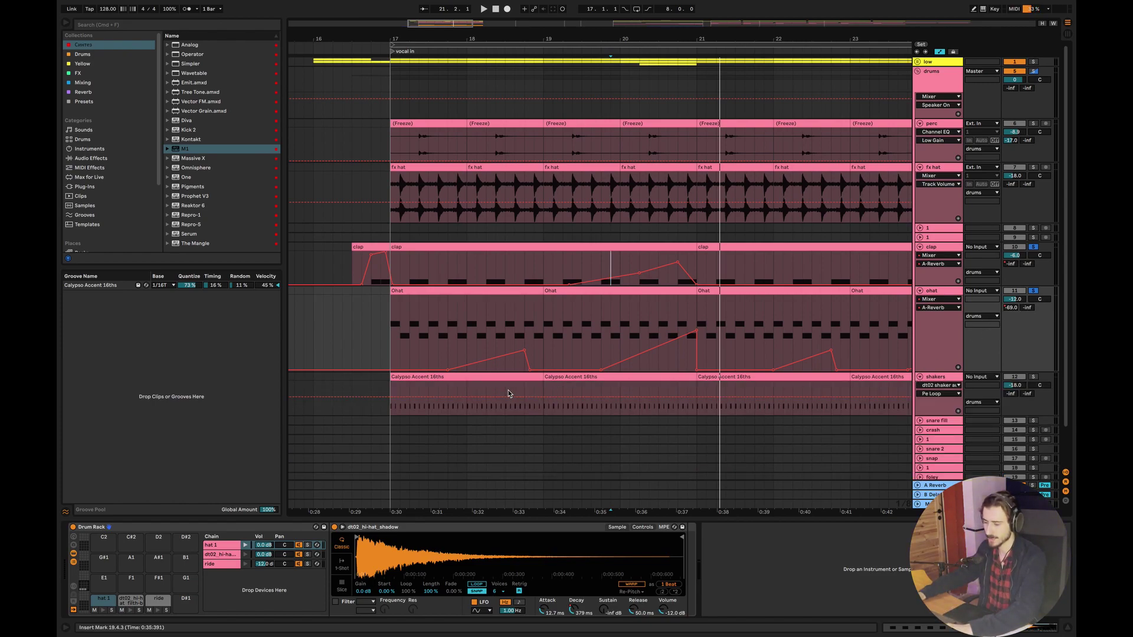
click(488, 379)
scroll(1066, 301, down, 3)
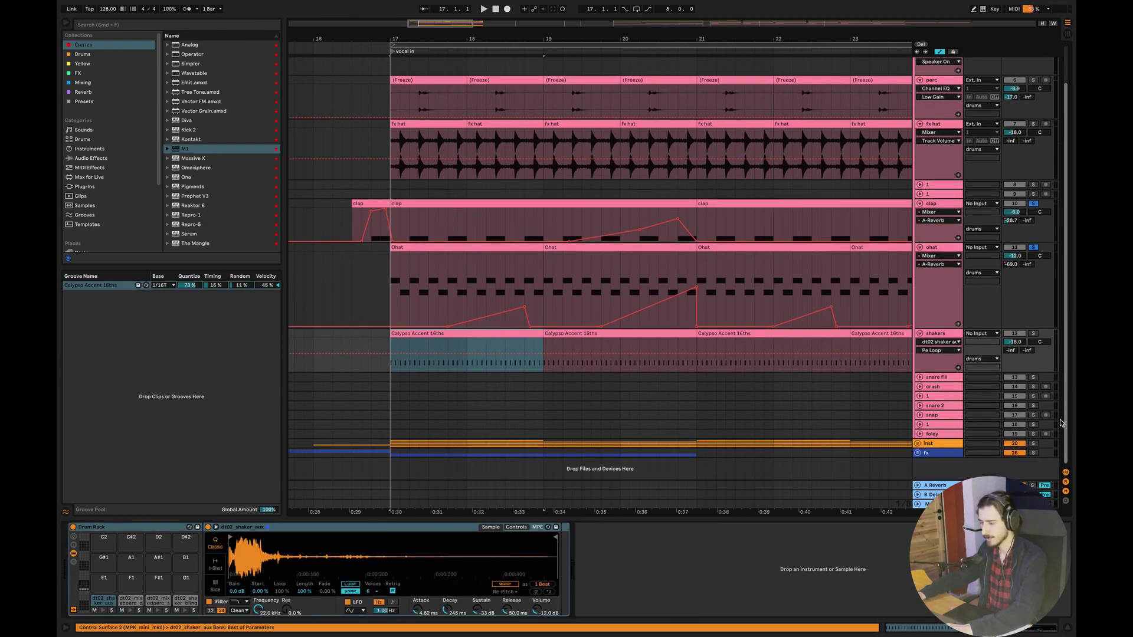
click(388, 362)
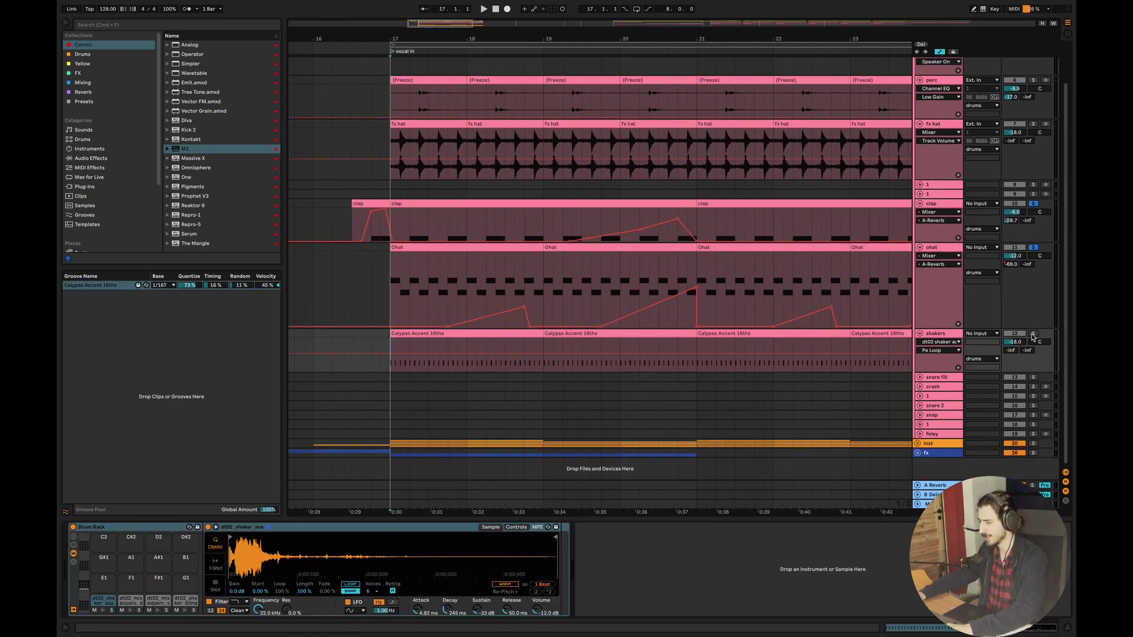
double_click(430, 332)
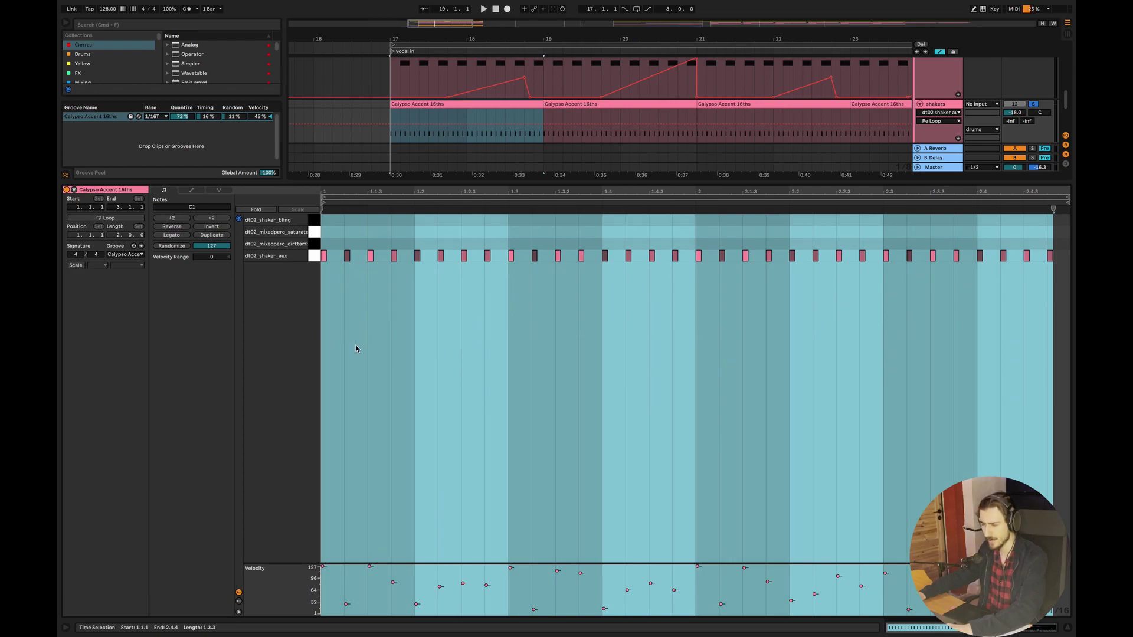
key(super+alt+l)
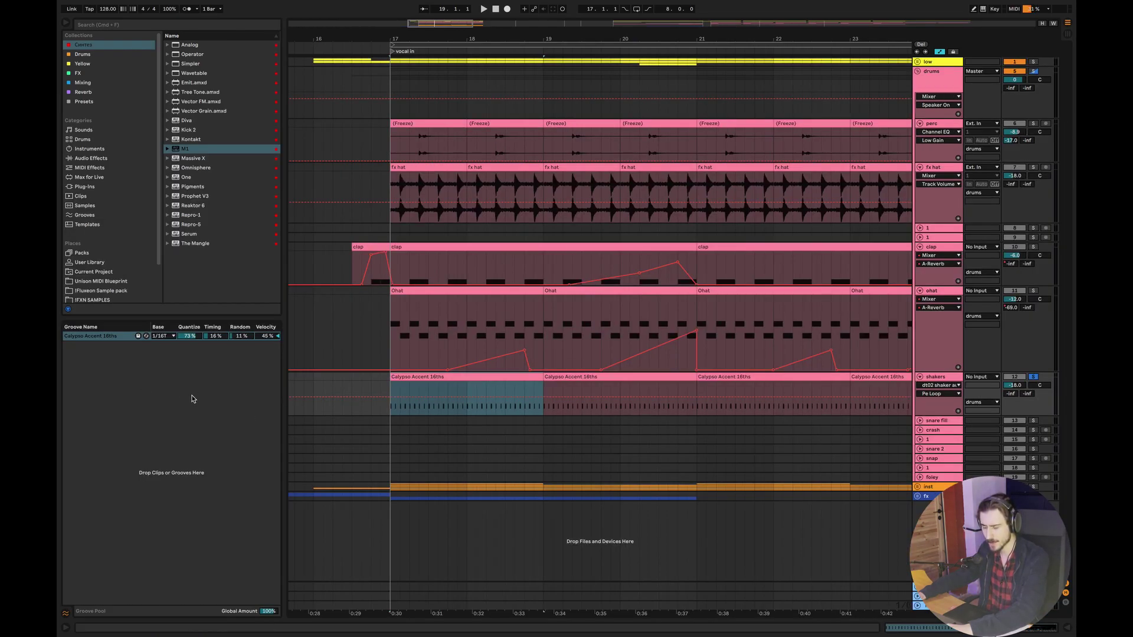
Highlight the Calypso Accent 16ths groove in the groove pool and browse the Grooves library, selecting a Dancehall accent groove.
click(167, 337)
click(237, 382)
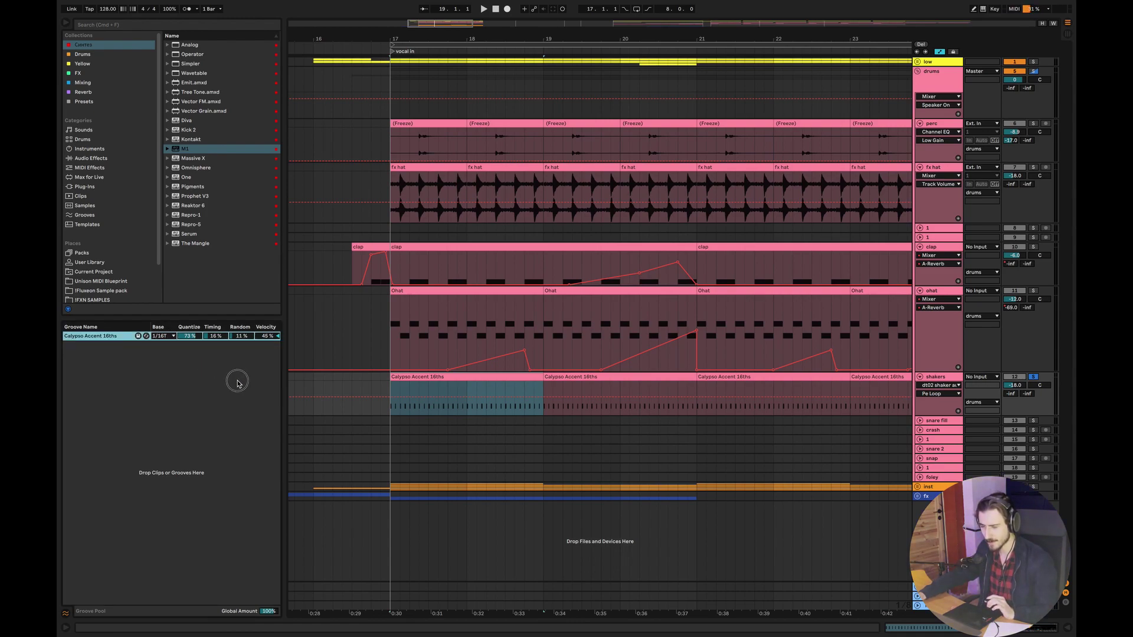
scroll(159, 236, down, 2)
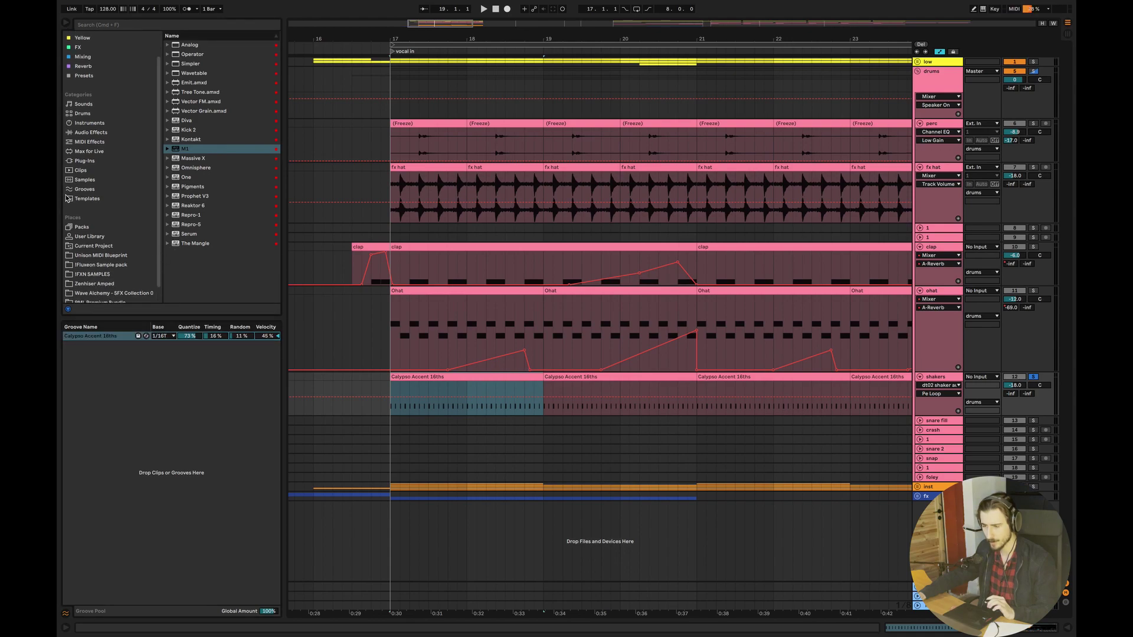
click(86, 190)
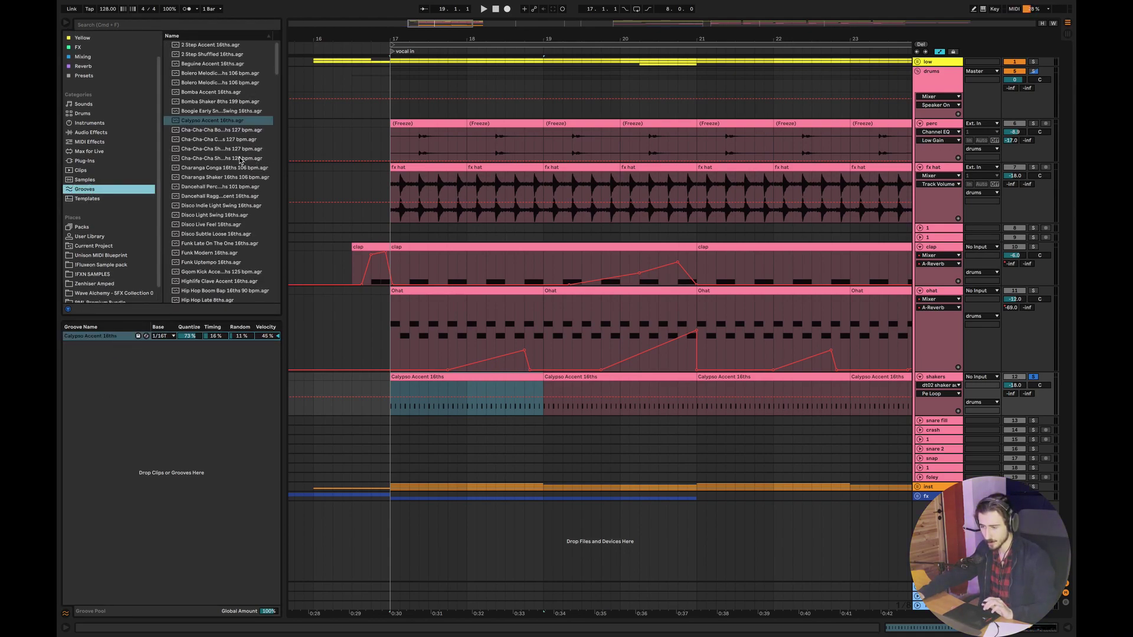
drag(224, 196, 207, 212)
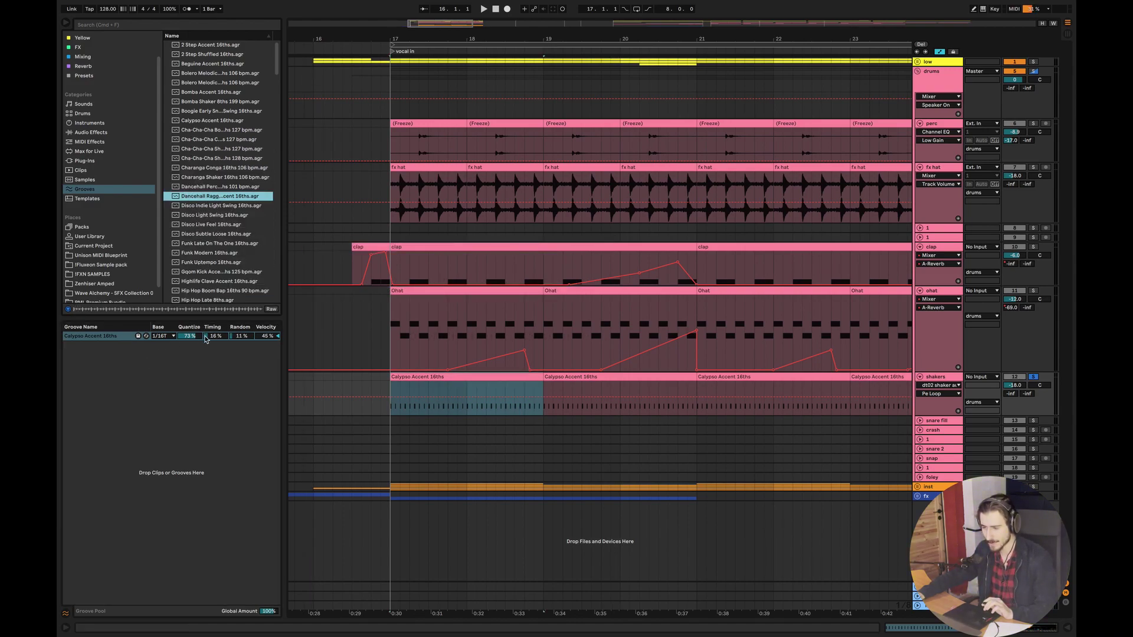
Play the soloed shakers from bar 17 and audition them again with the first clip's notes open.
click(411, 413)
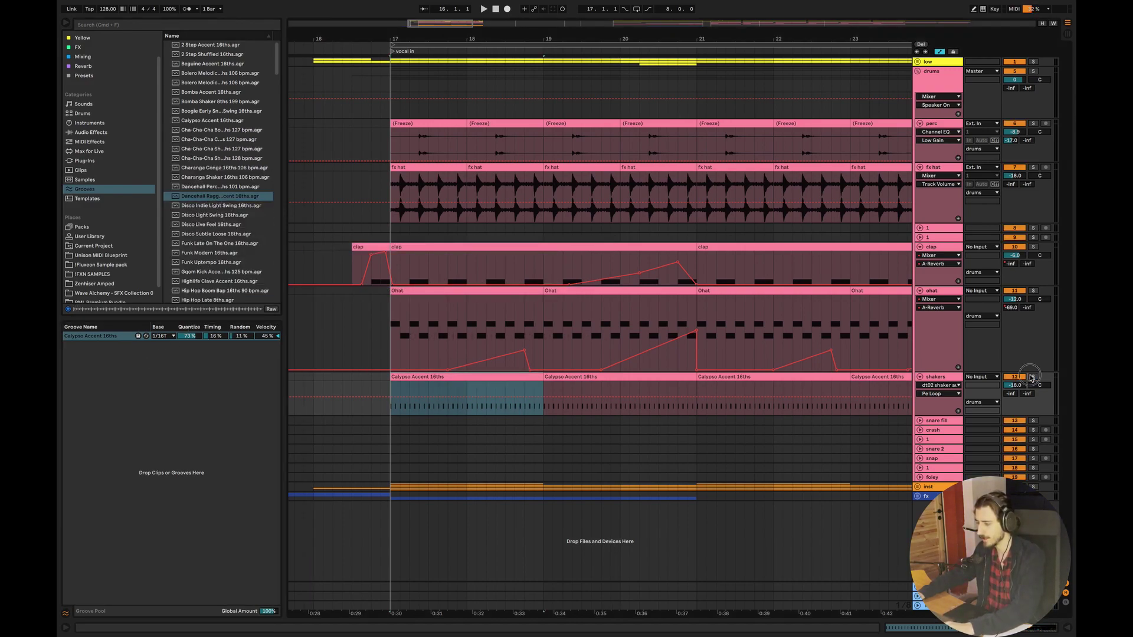
click(410, 415)
key(space)
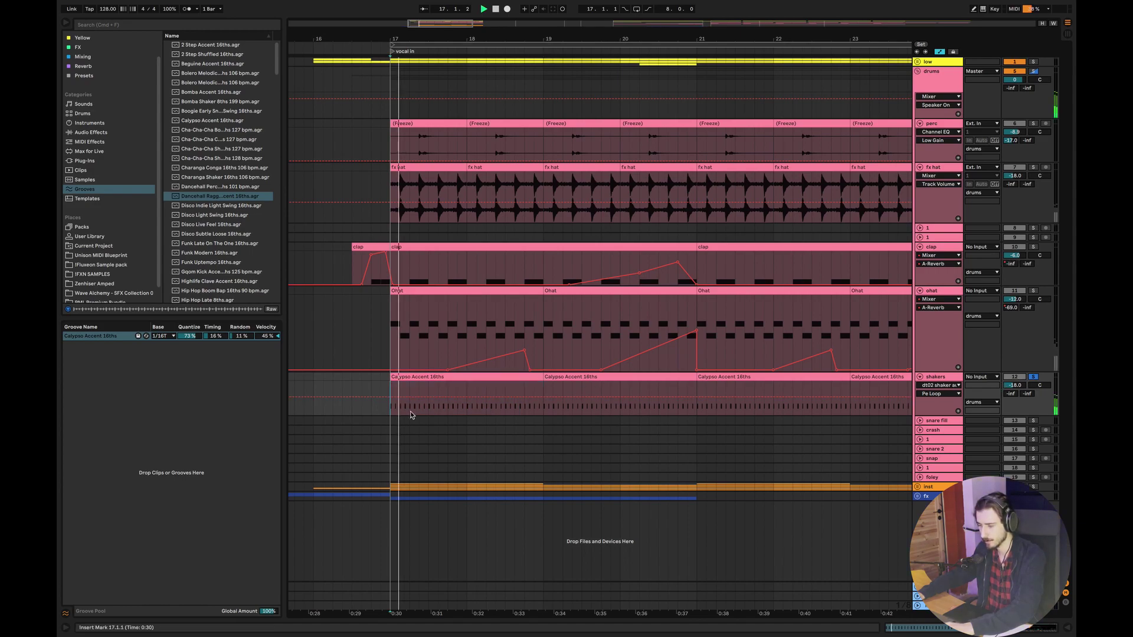
key(space)
double_click(437, 378)
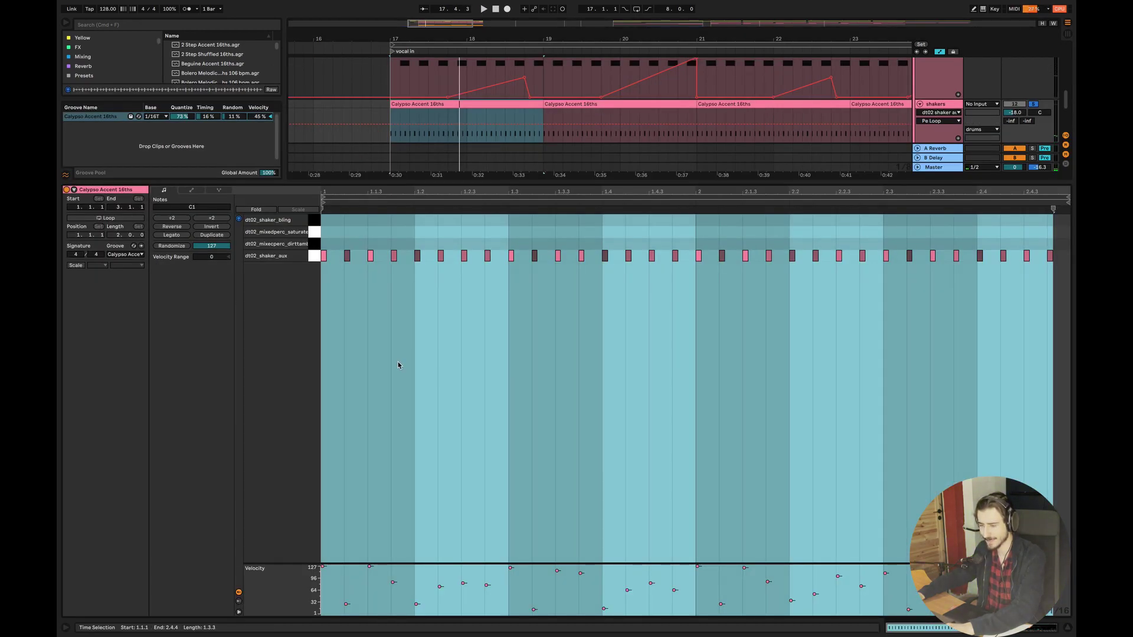
key(space)
key(space)
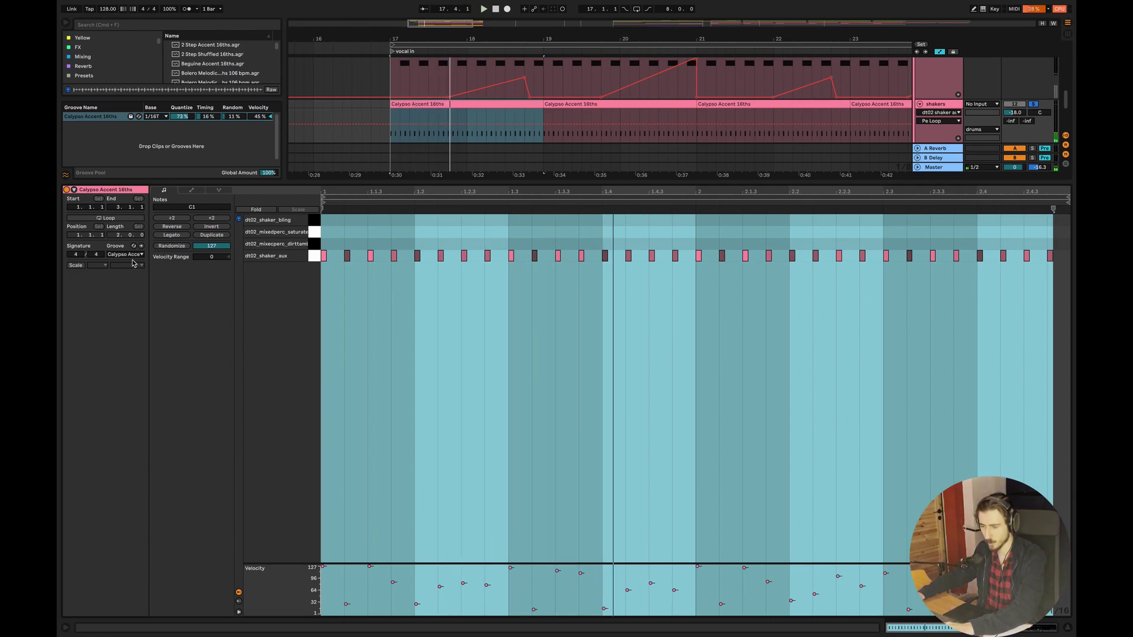
Set the first shakers clip's groove to None and play it without the groove.
click(134, 263)
click(129, 263)
key(space)
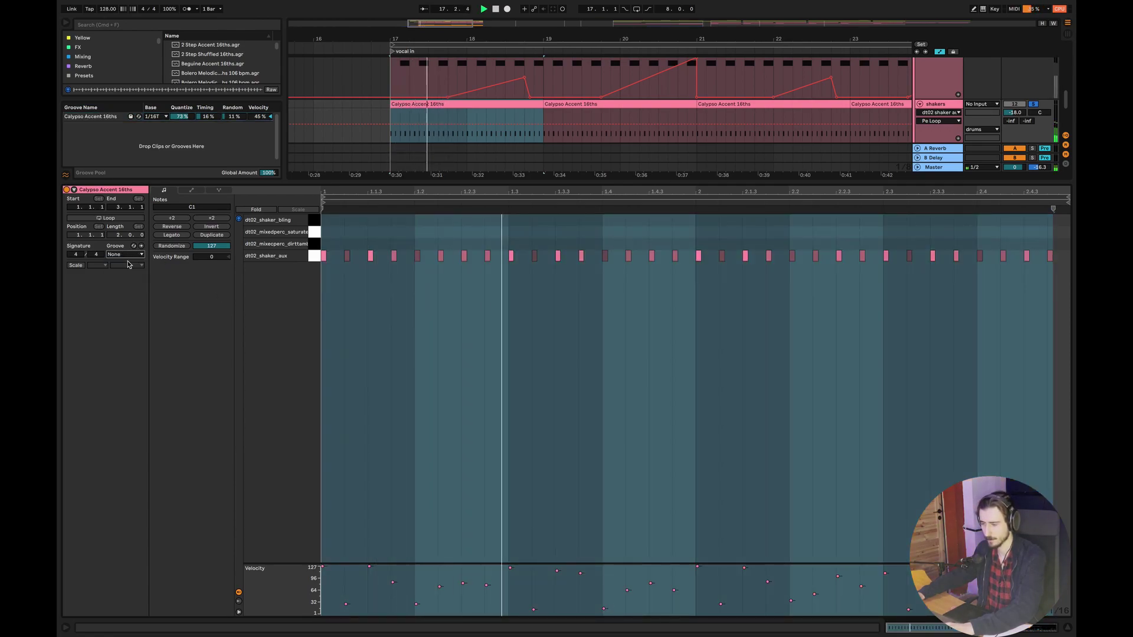
key(space)
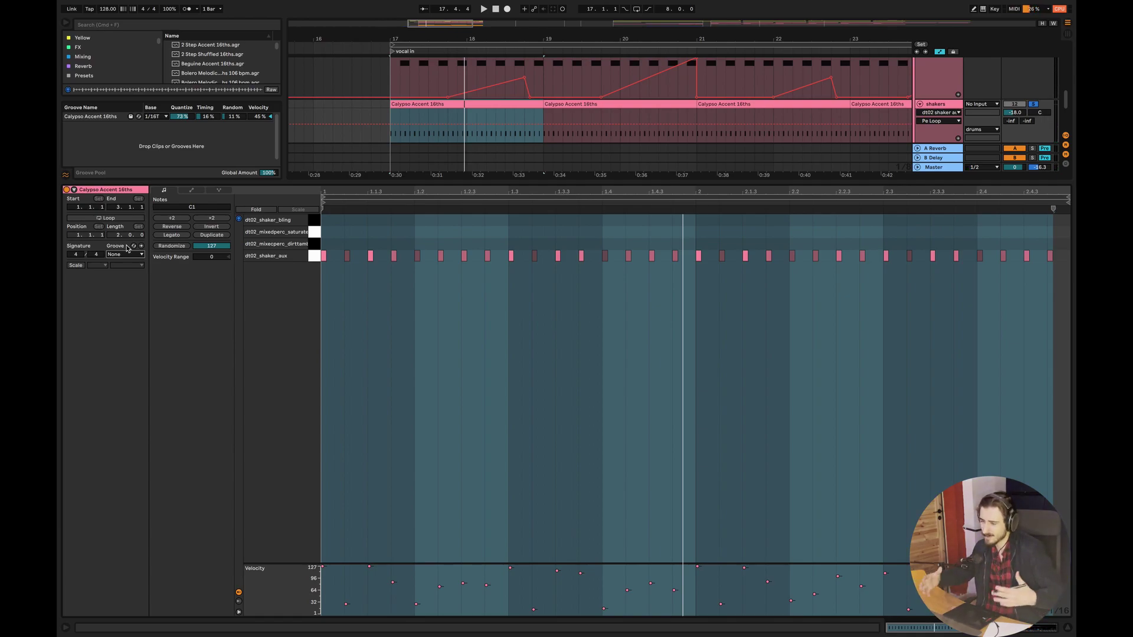
Set the shakers clip's groove back to Calypso Accent 16ths, play it, and close the clip editor.
click(125, 255)
click(130, 273)
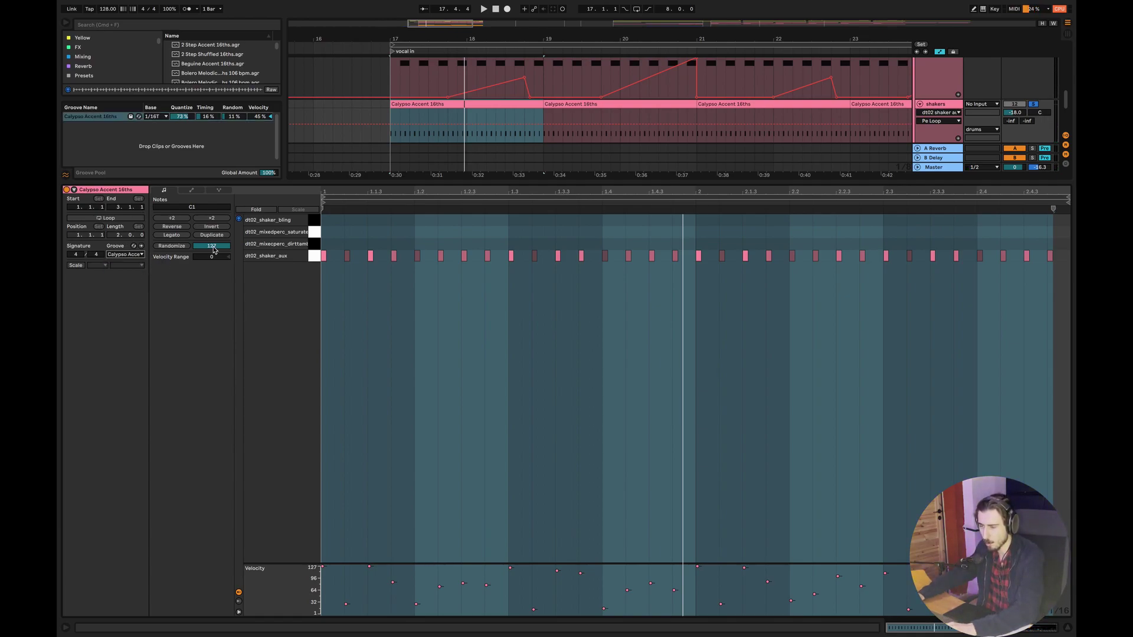
click(413, 313)
key(space)
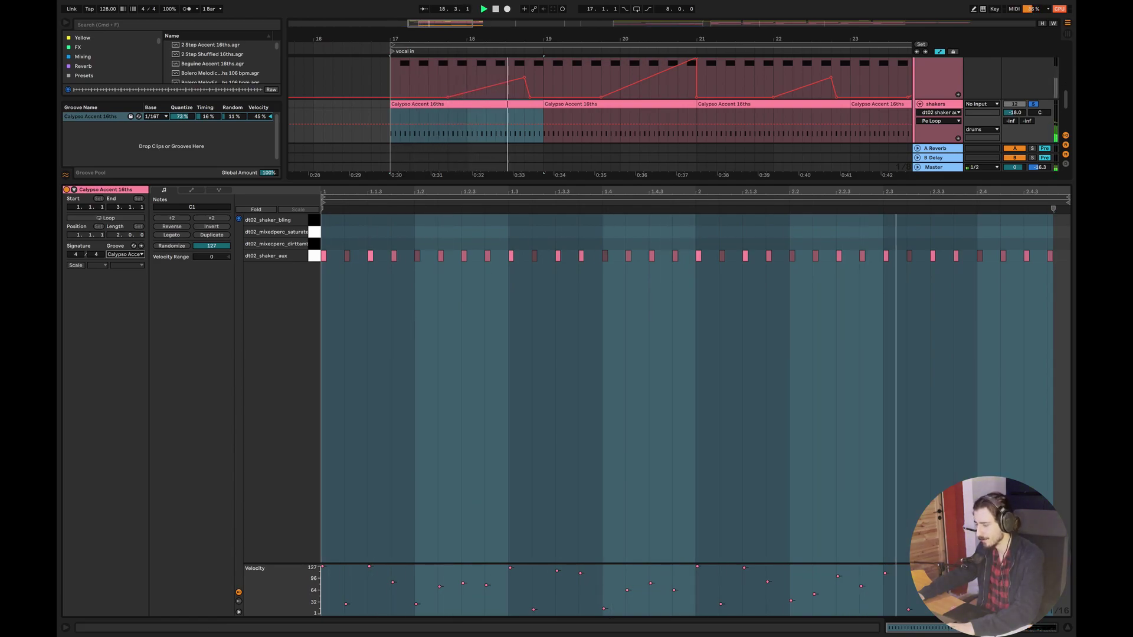
key(space)
key(super+alt+l)
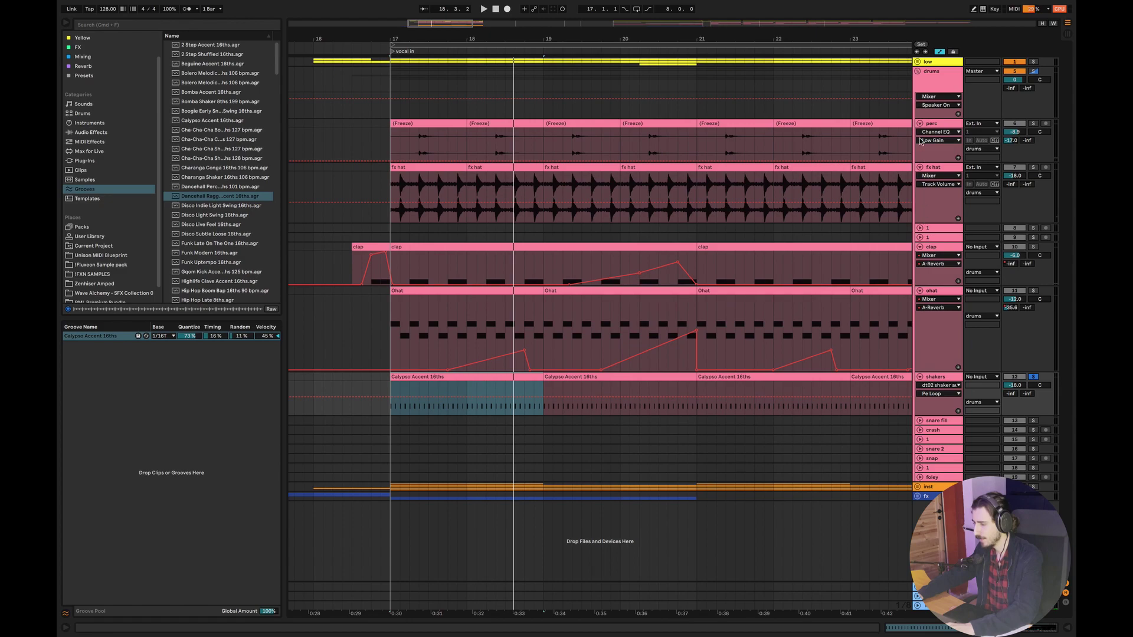
Fold the fx hat, perc, clap, ohat and shakers tracks in the drums group.
click(920, 168)
click(931, 123)
click(919, 123)
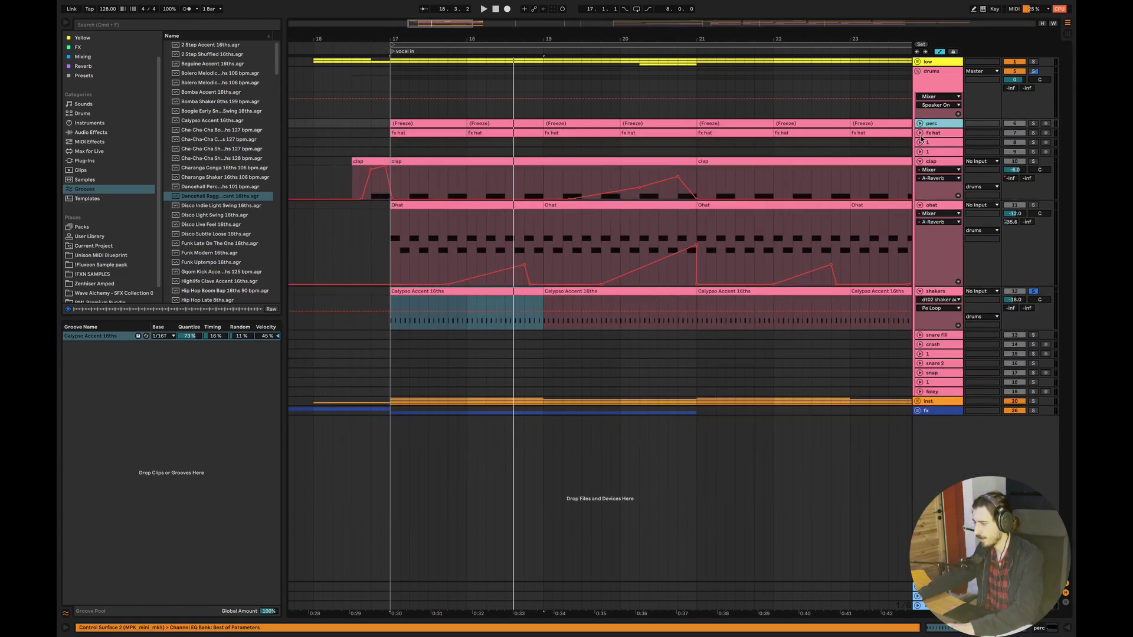
click(920, 162)
click(920, 171)
click(920, 180)
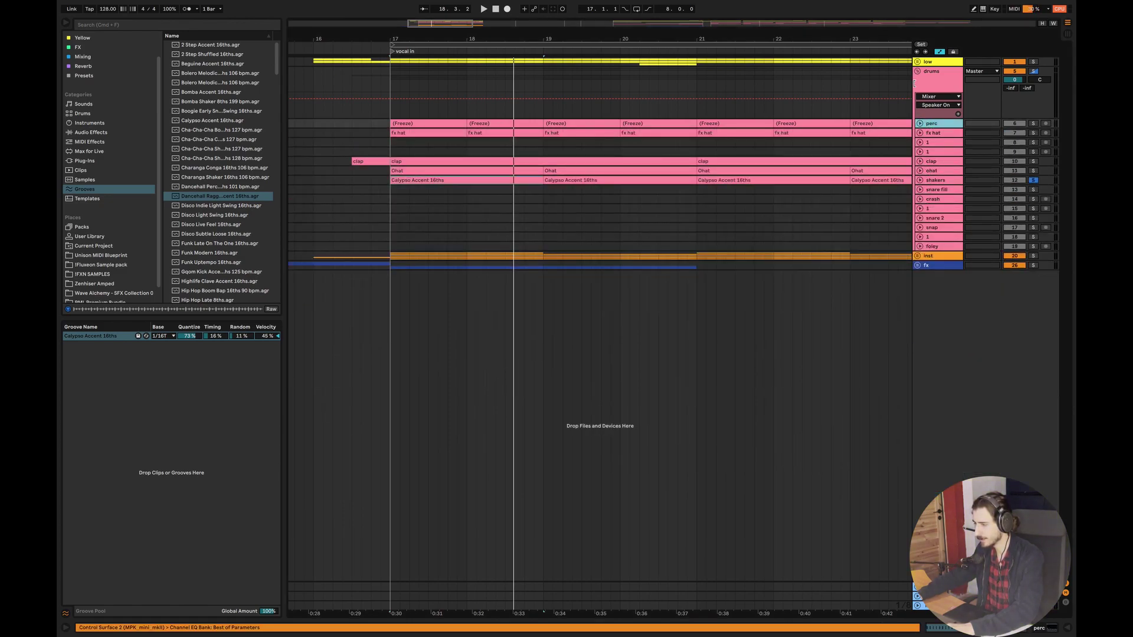
Collapse the drums group and expand the inst group to show all its tracks across the vocal-in section.
click(918, 72)
click(918, 98)
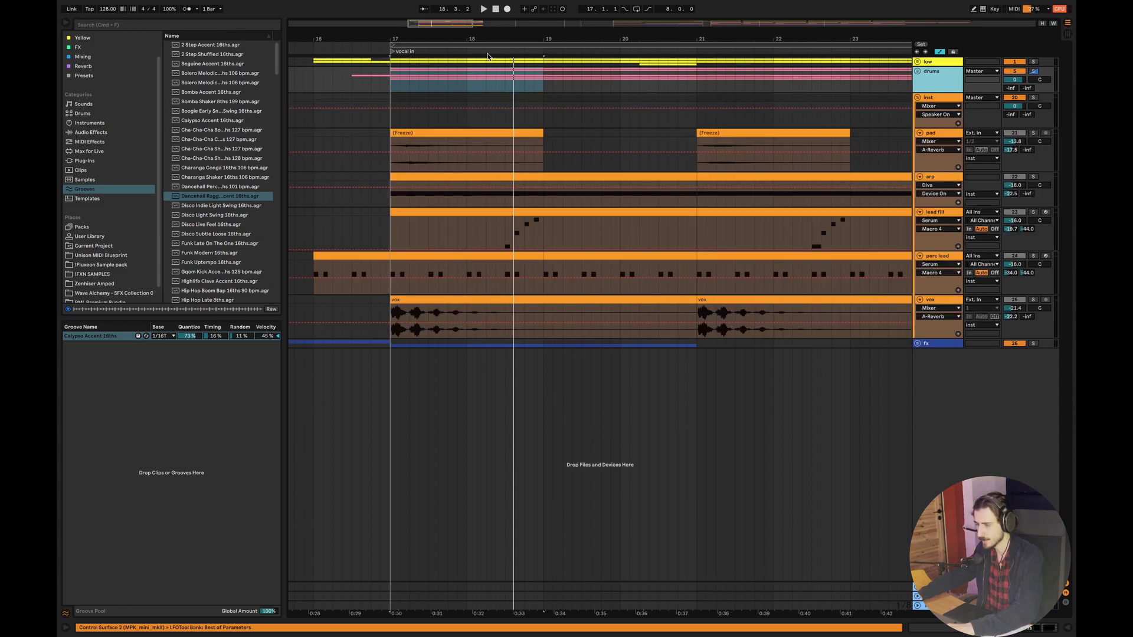
drag(453, 27, 419, 166)
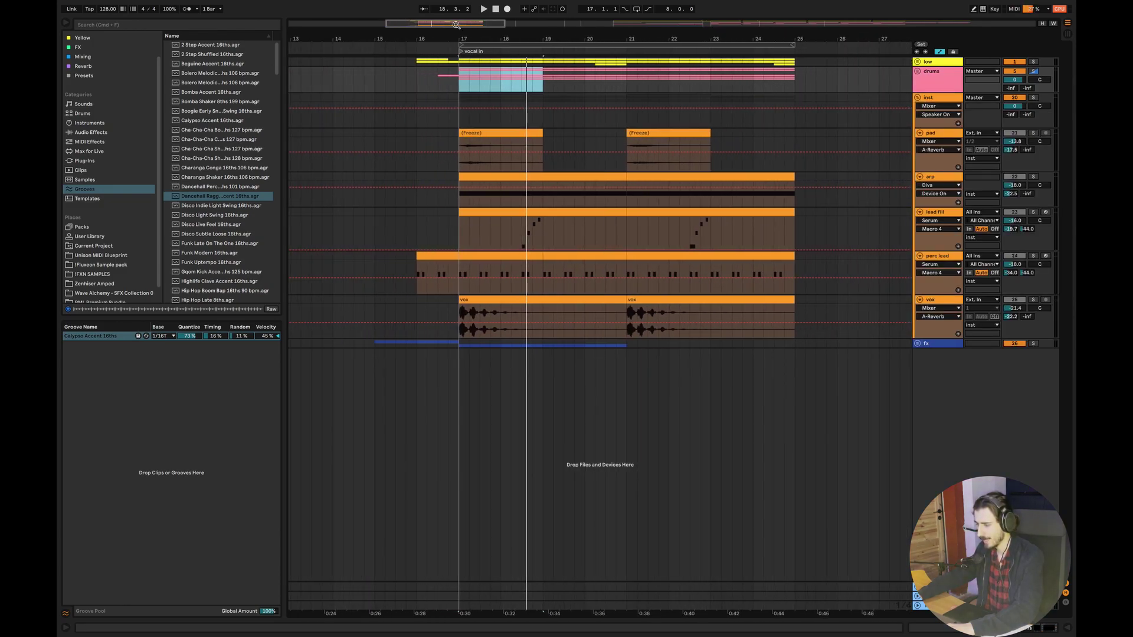
click(432, 210)
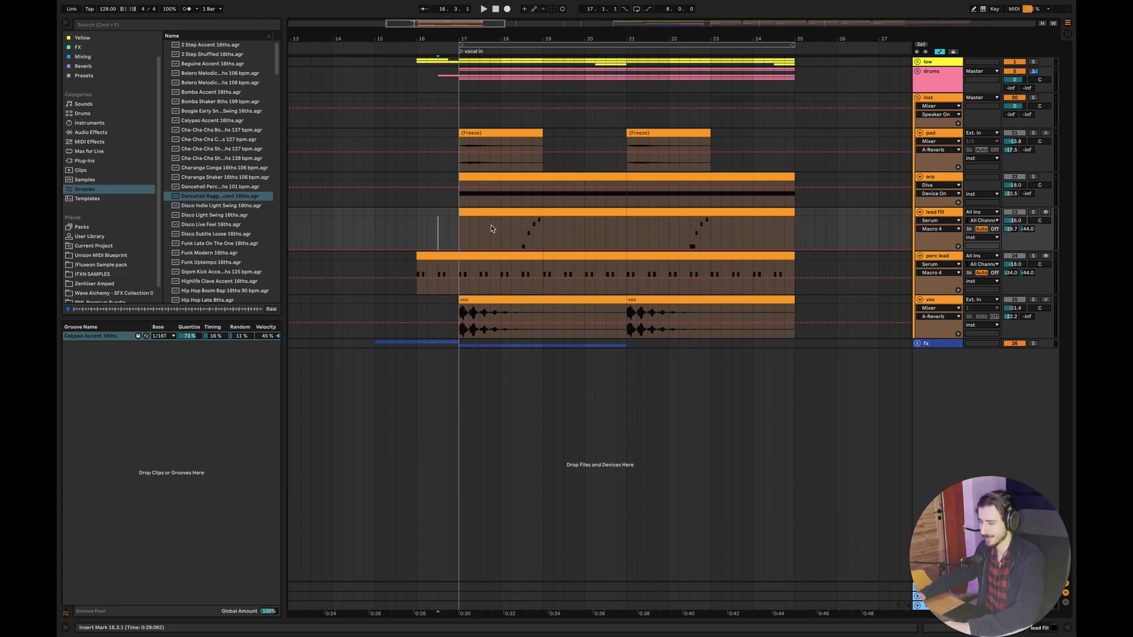
Solo the pad track together with the low and drums groups, and play the section from bar 17.
click(453, 143)
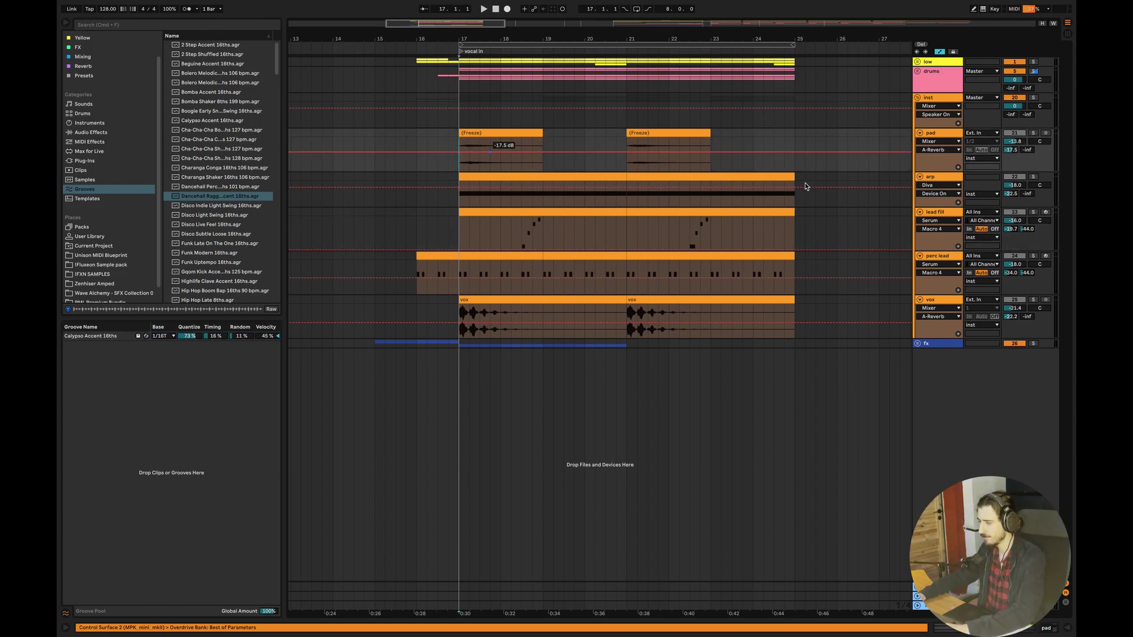
click(1033, 133)
click(1033, 62)
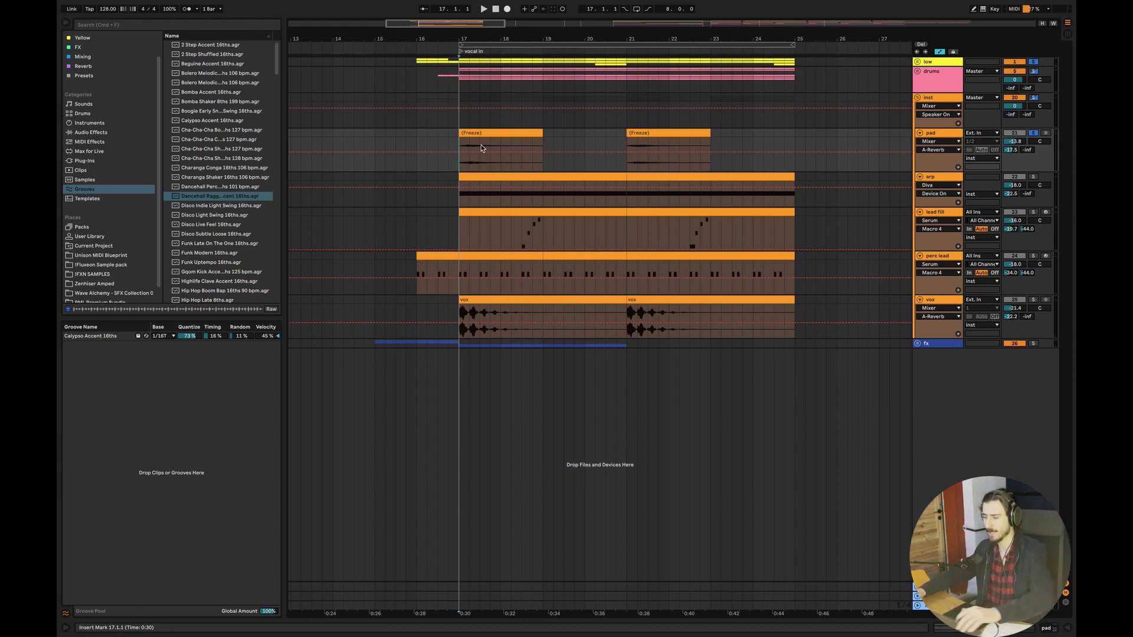
key(space)
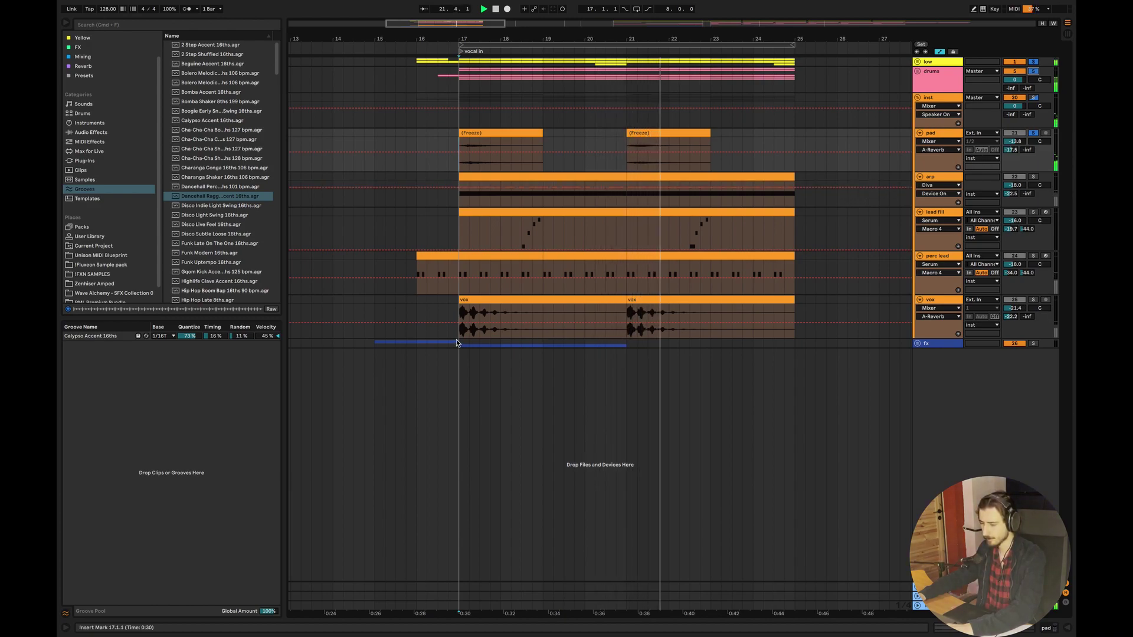
key(space)
Add the vox track to the soloed tracks and play from just before its first clip.
click(448, 321)
click(1034, 300)
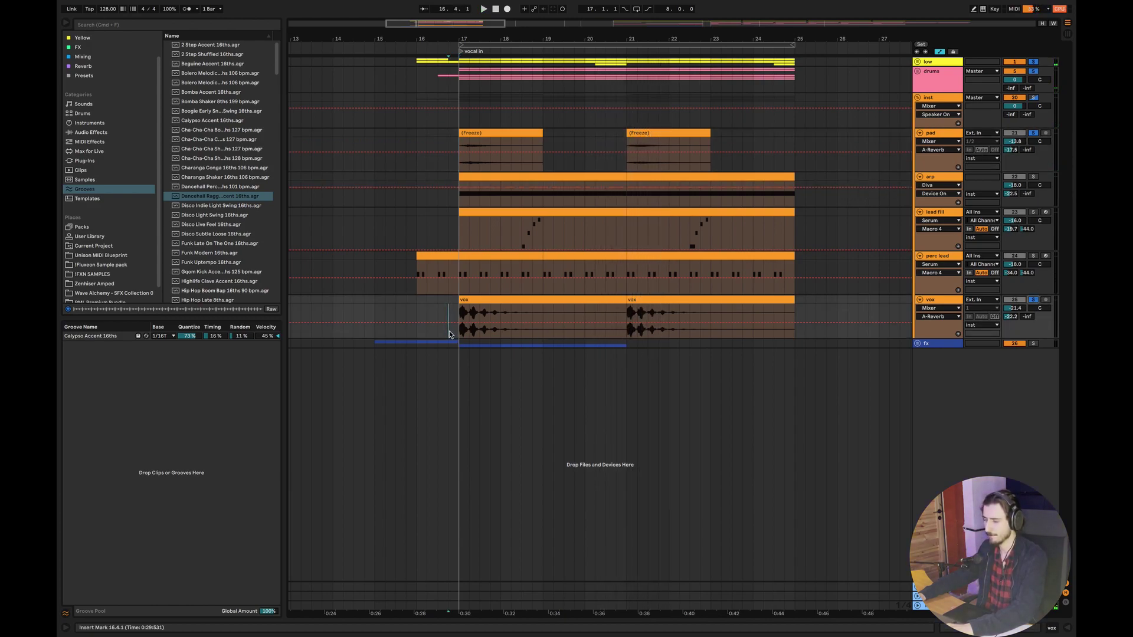
key(space)
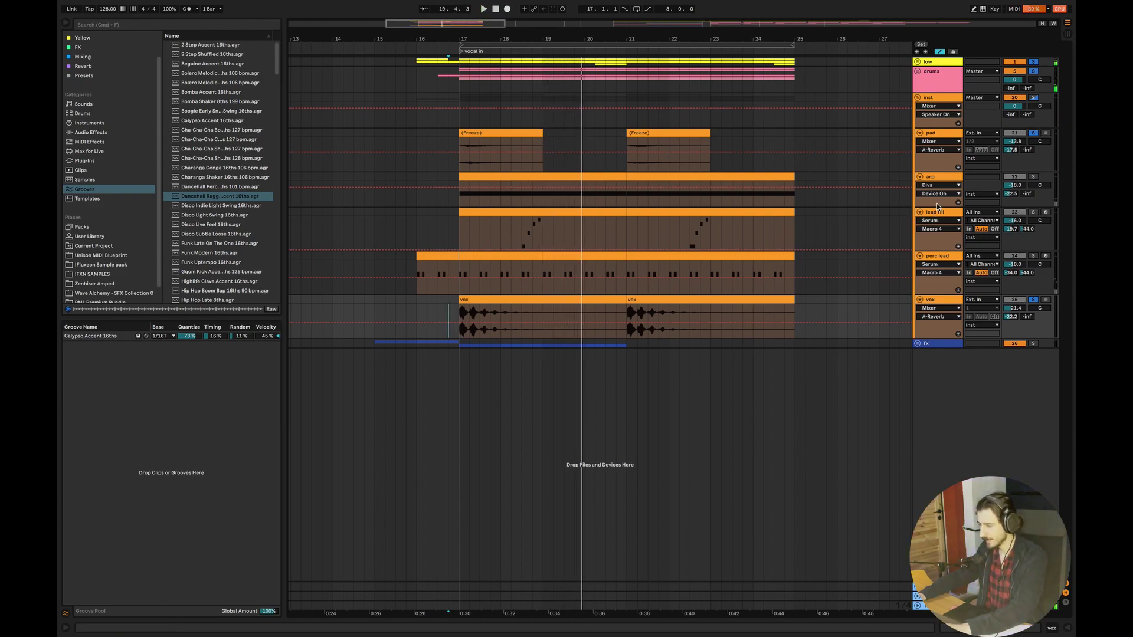
Make the arp track taller and solo it alone, removing the solo from the other tracks.
drag(938, 208, 940, 231)
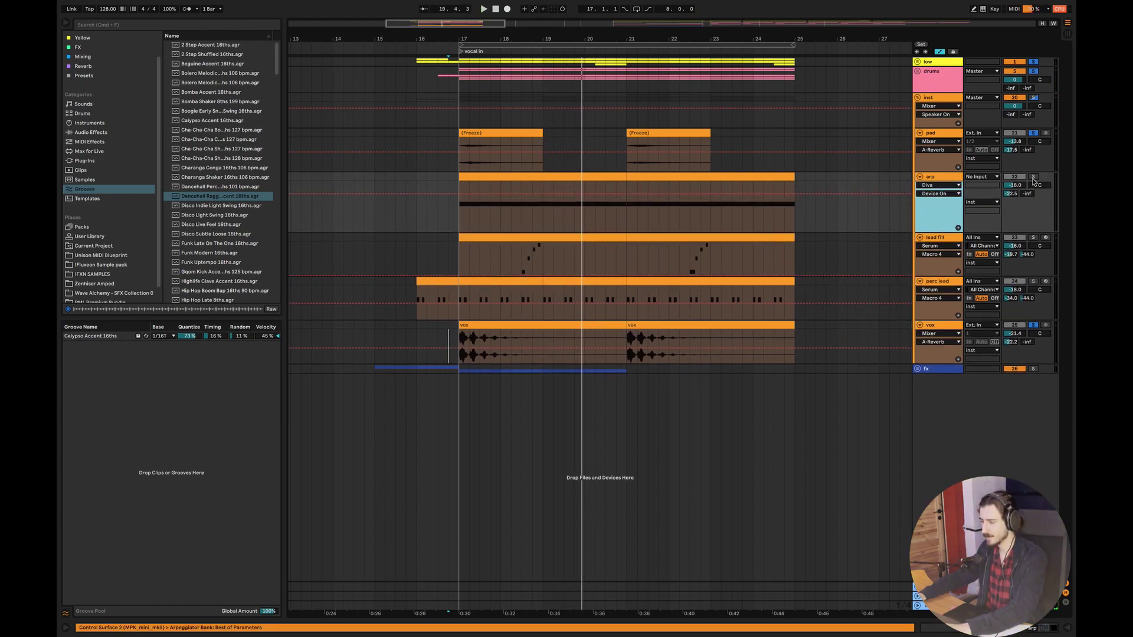
click(1032, 177)
key(space)
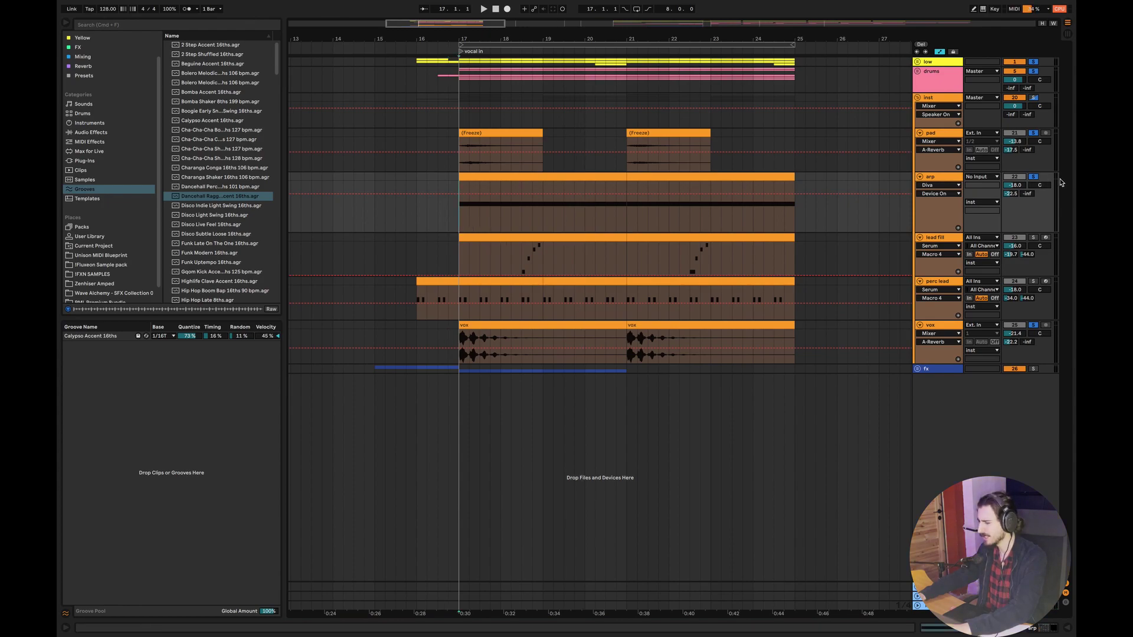
click(1033, 176)
Inspect the Diva synth in the arp track's device chain, close its window, and play the soloed arp from bar 17.
double_click(937, 178)
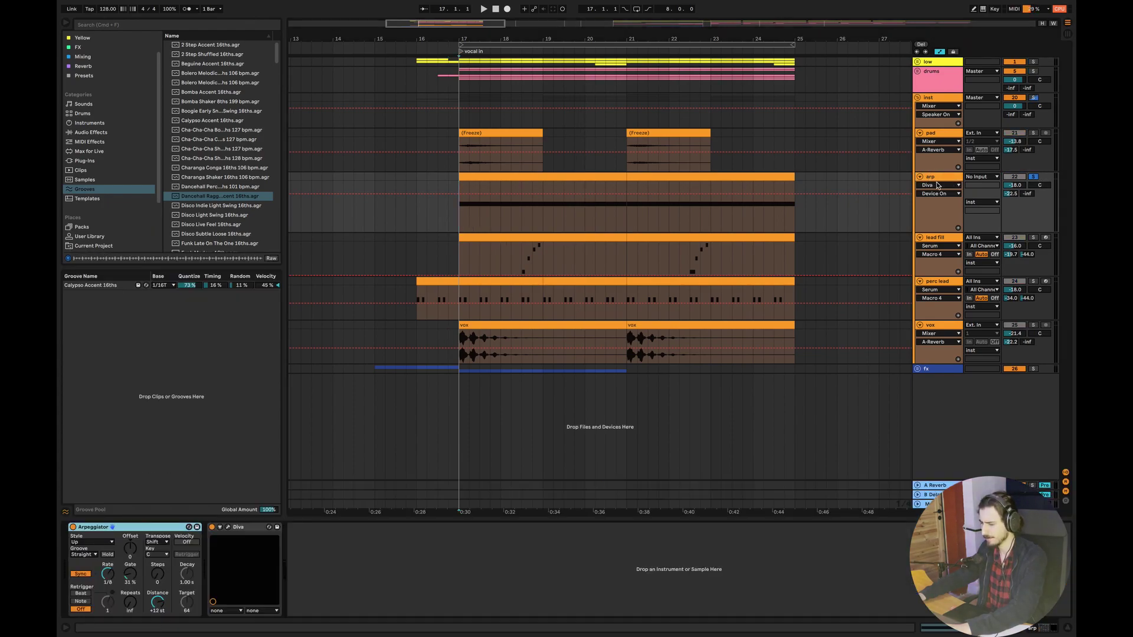
click(229, 528)
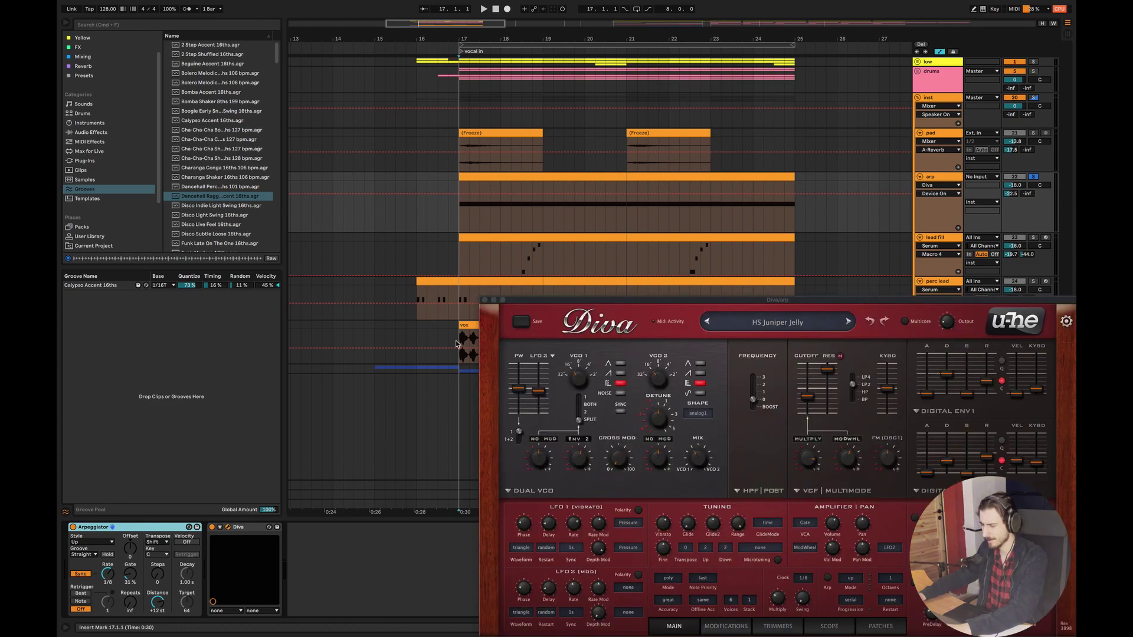
click(484, 301)
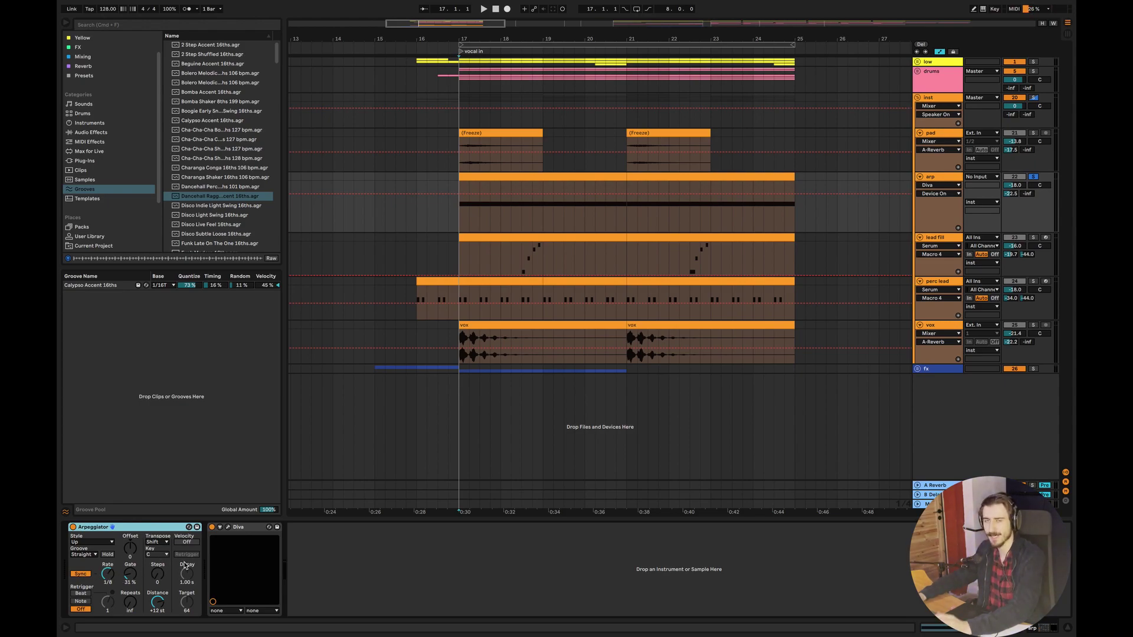
click(463, 217)
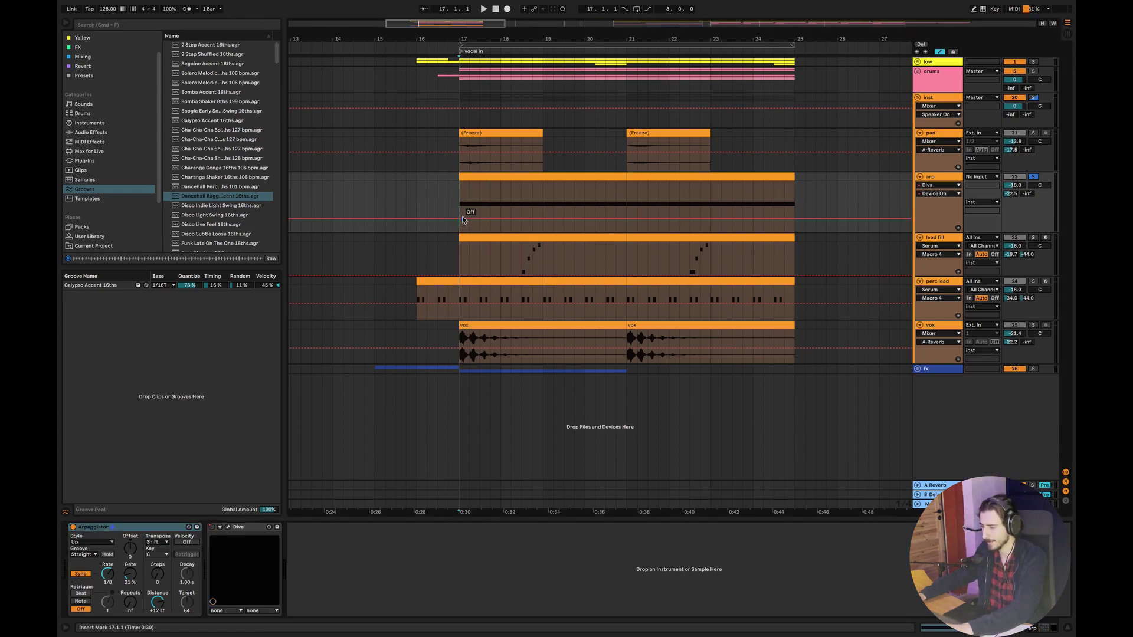
key(space)
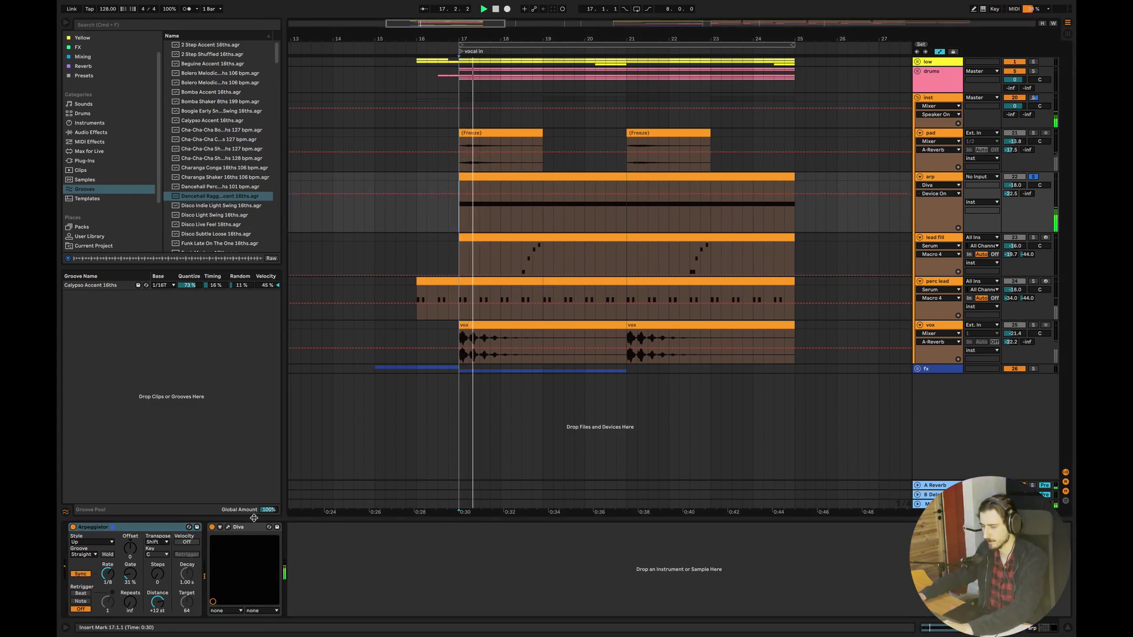
Vary the arpeggiator's rate while the soloed arp plays, set its gate to 26%, and stop playback.
drag(107, 573, 108, 563)
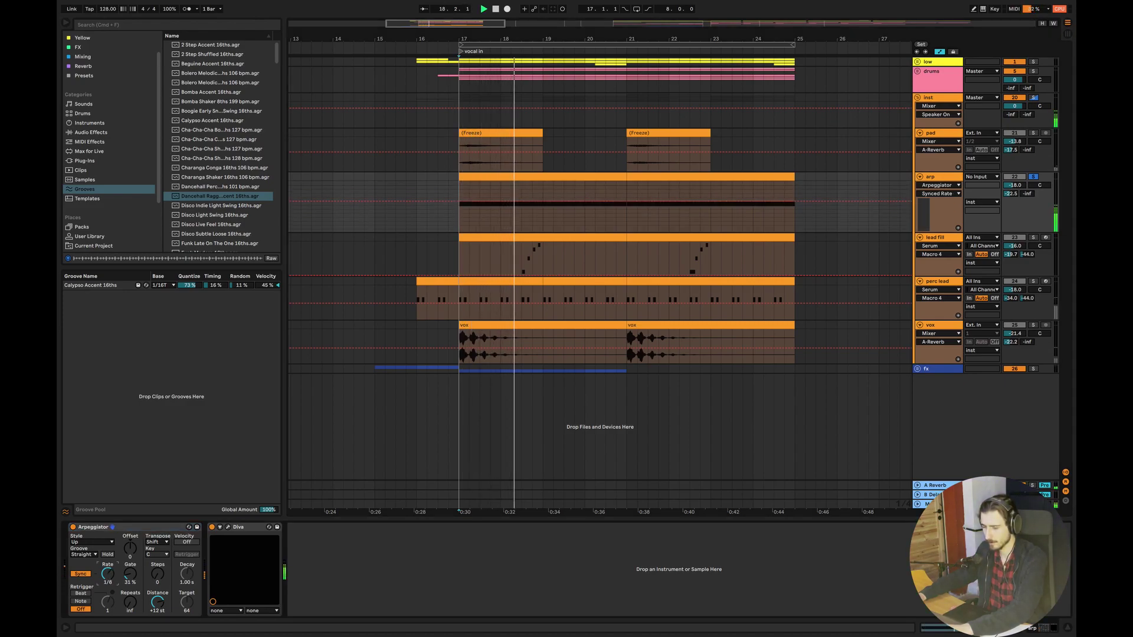
mouse_move(130, 574)
mouse_down()
mouse_move(131, 549)
mouse_move(130, 573)
mouse_up()
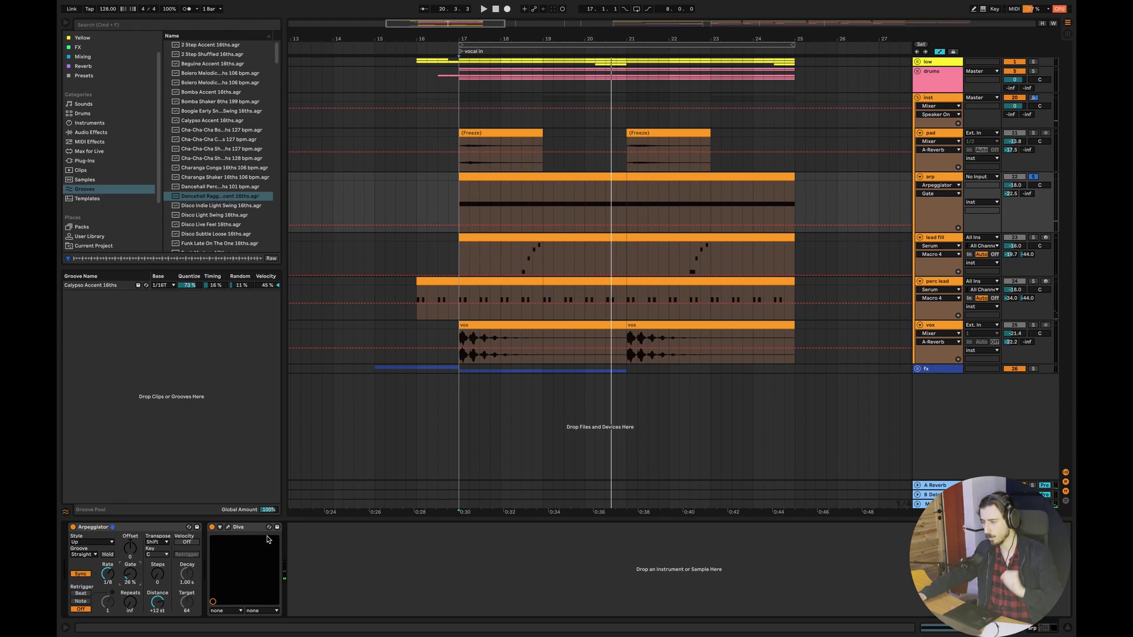
Examine the note in the first arp clip, then return to the arp track's device chain.
double_click(554, 190)
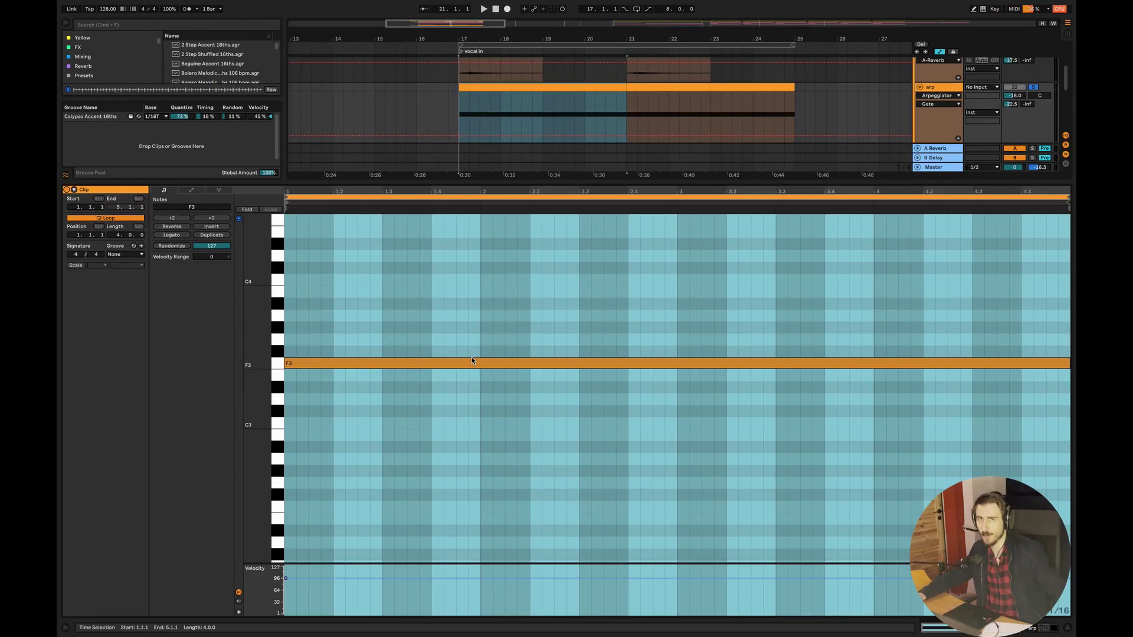
click(1066, 627)
key(shift+Tab)
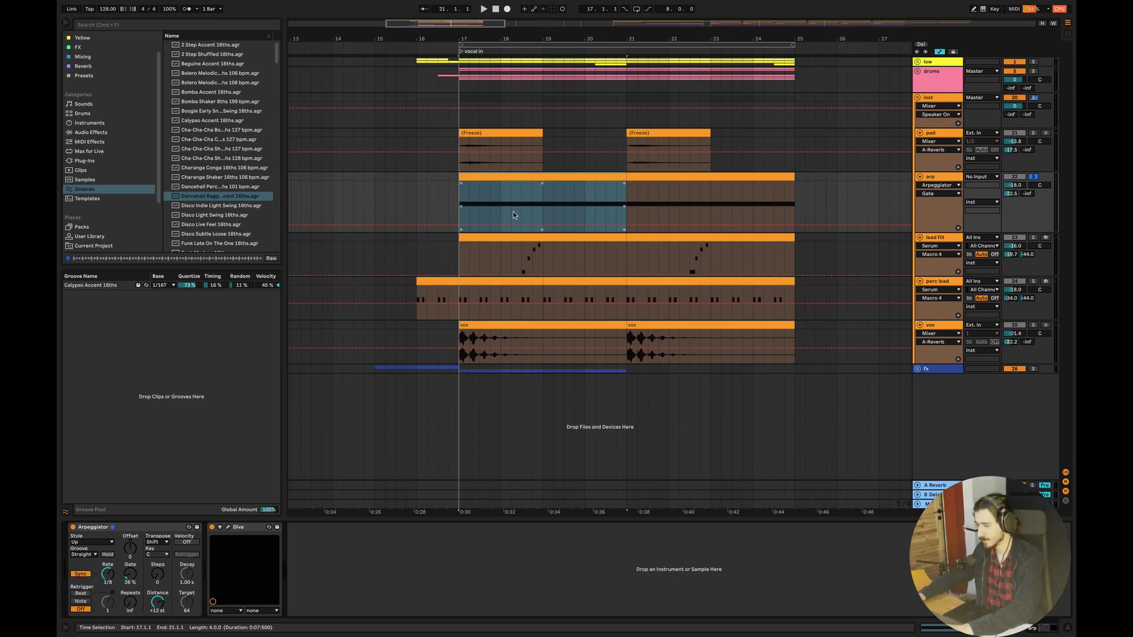
Open the first lead fill clip and examine its rising notes up close.
click(511, 253)
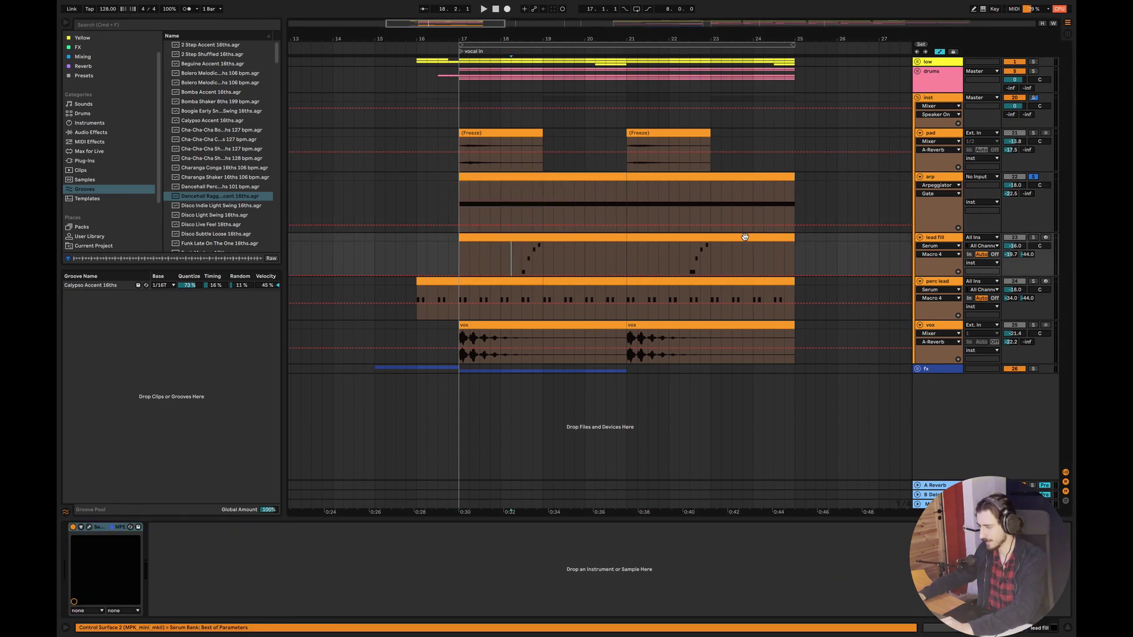
double_click(549, 251)
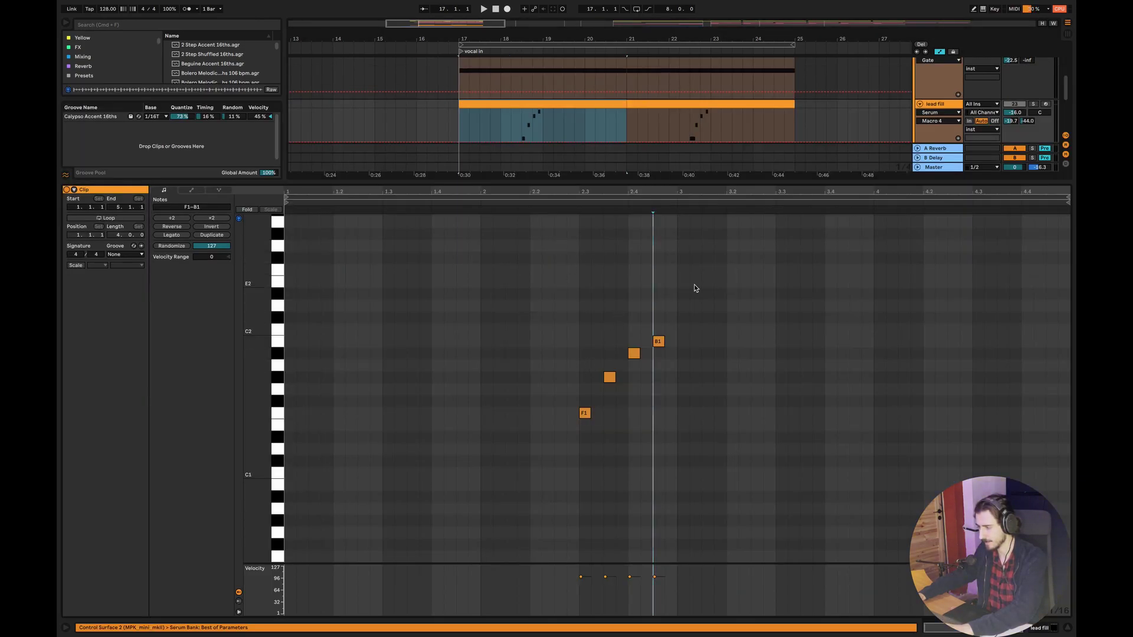
mouse_move(633, 192)
mouse_down()
mouse_move(633, 230)
mouse_move(634, 187)
mouse_up()
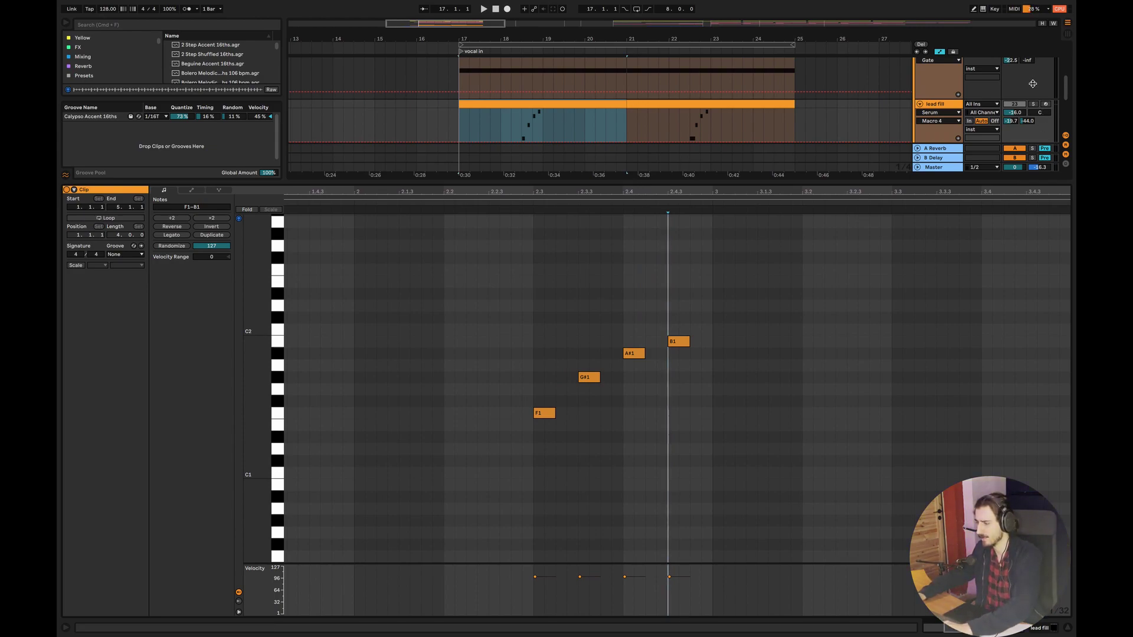
Solo the lead fill track and play its fills from 18.3 and 22.3, closing the clip view in between.
click(1034, 103)
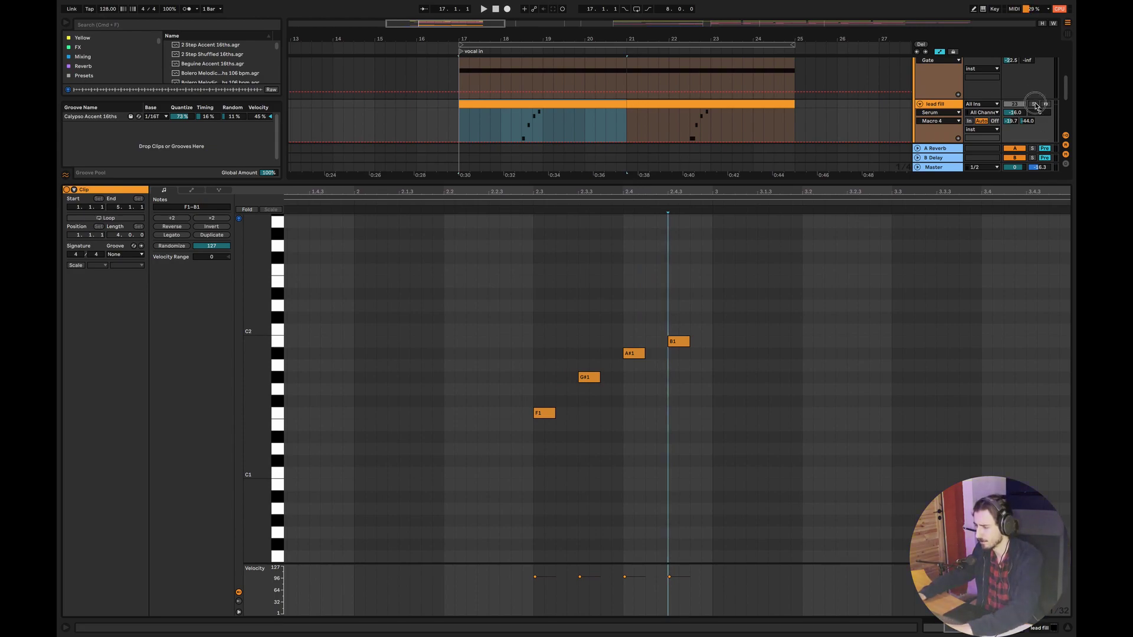
click(519, 133)
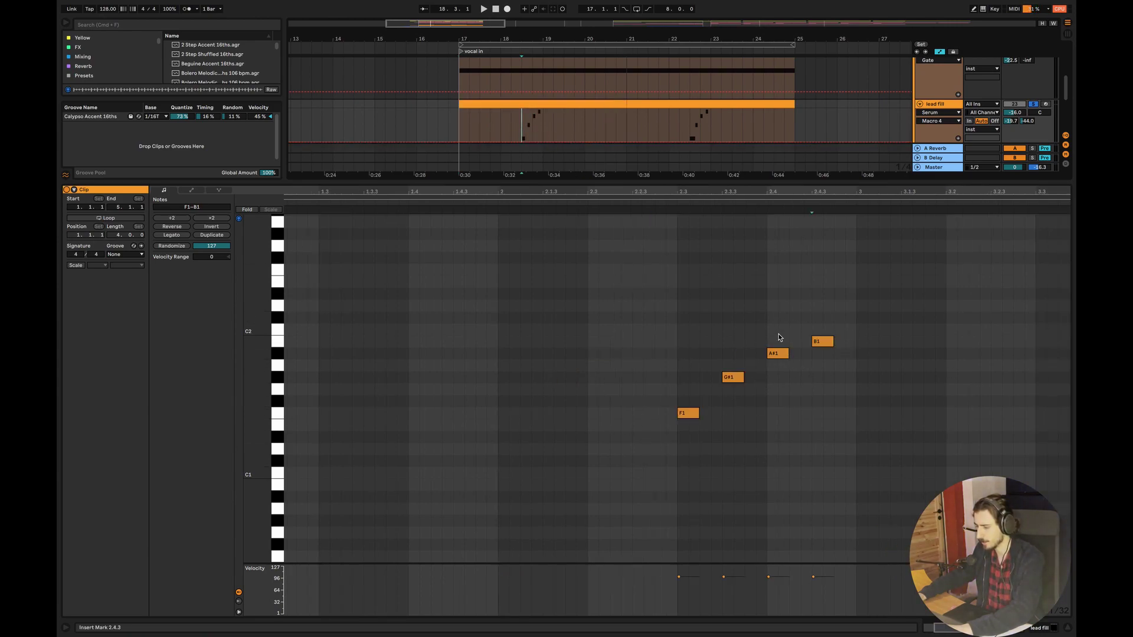
key(space)
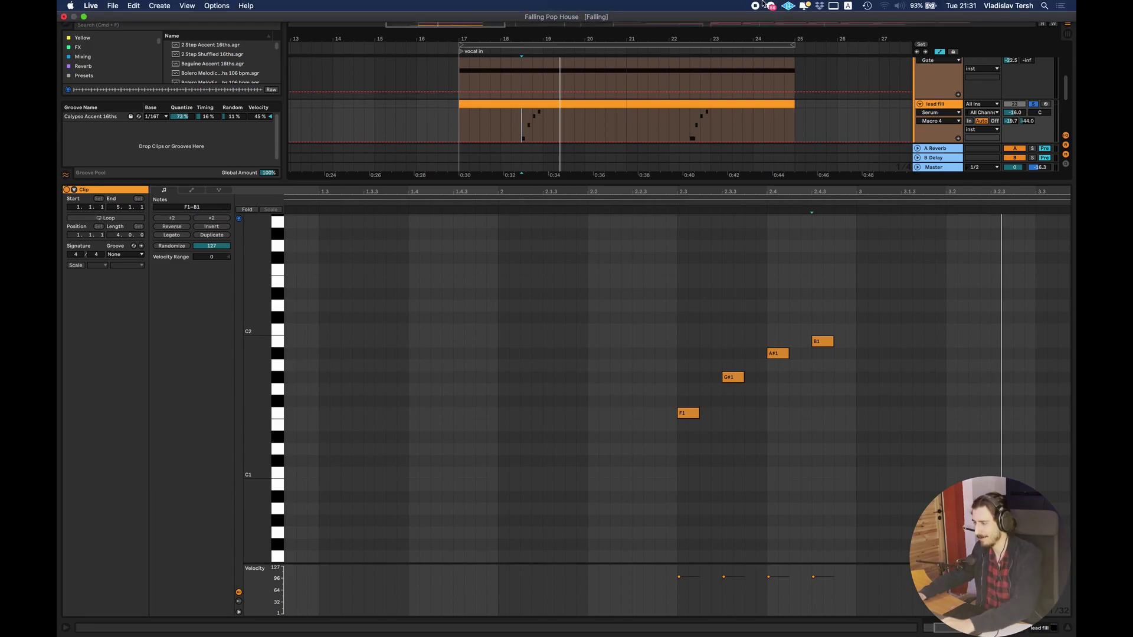
key(super+alt+l)
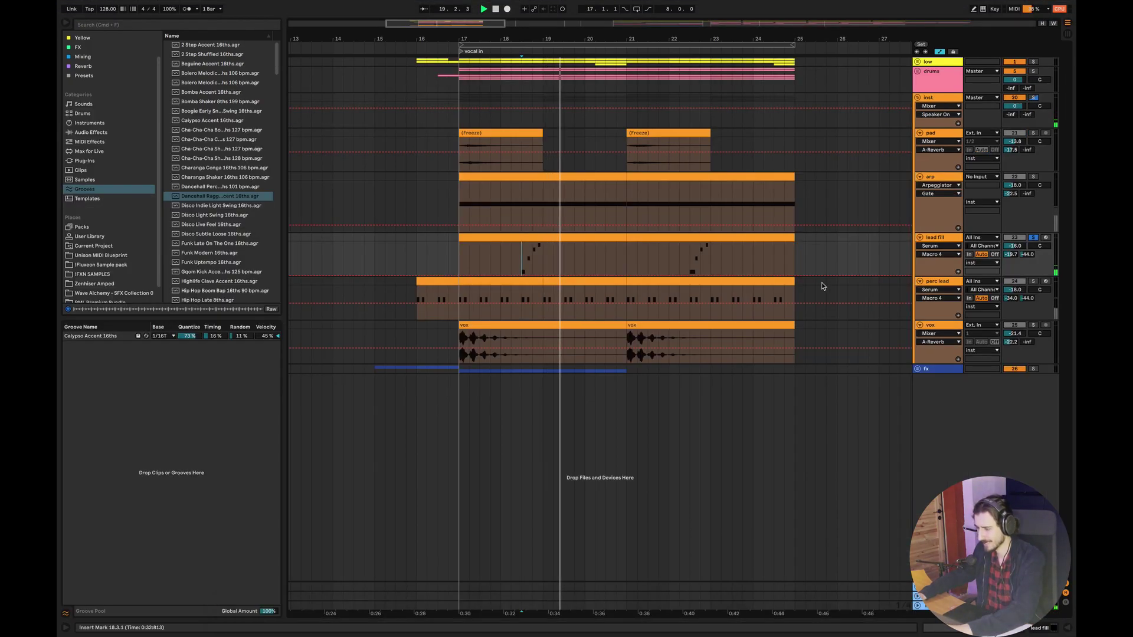
click(688, 258)
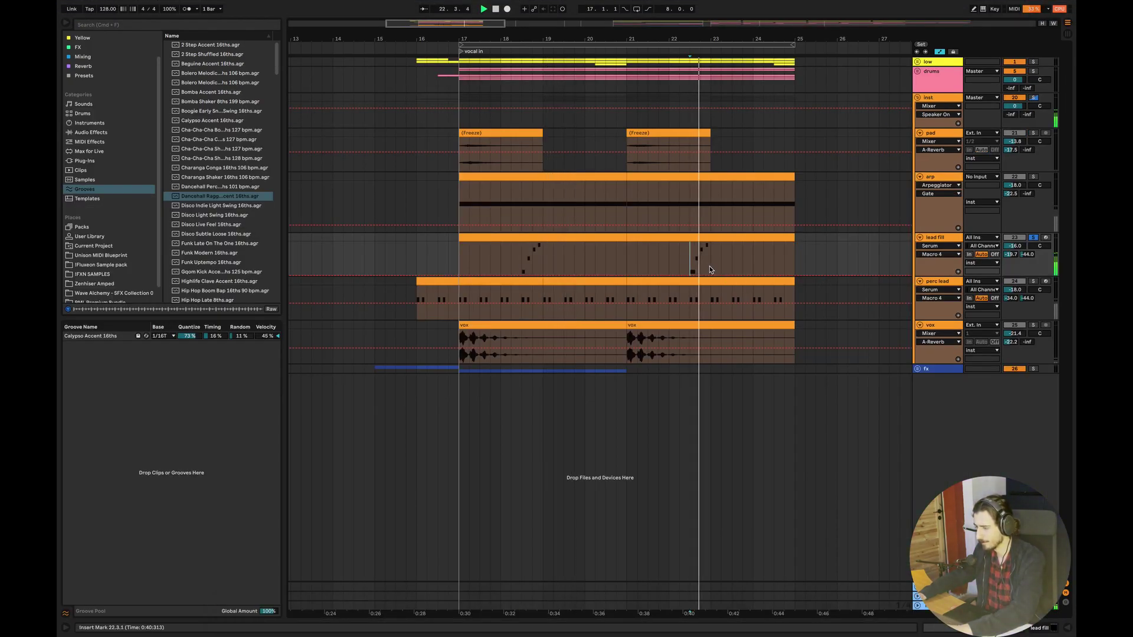
Stop playback, solo the perc lead track instead, and inspect the notes in its first clip before closing the clip view.
click(546, 297)
key(space)
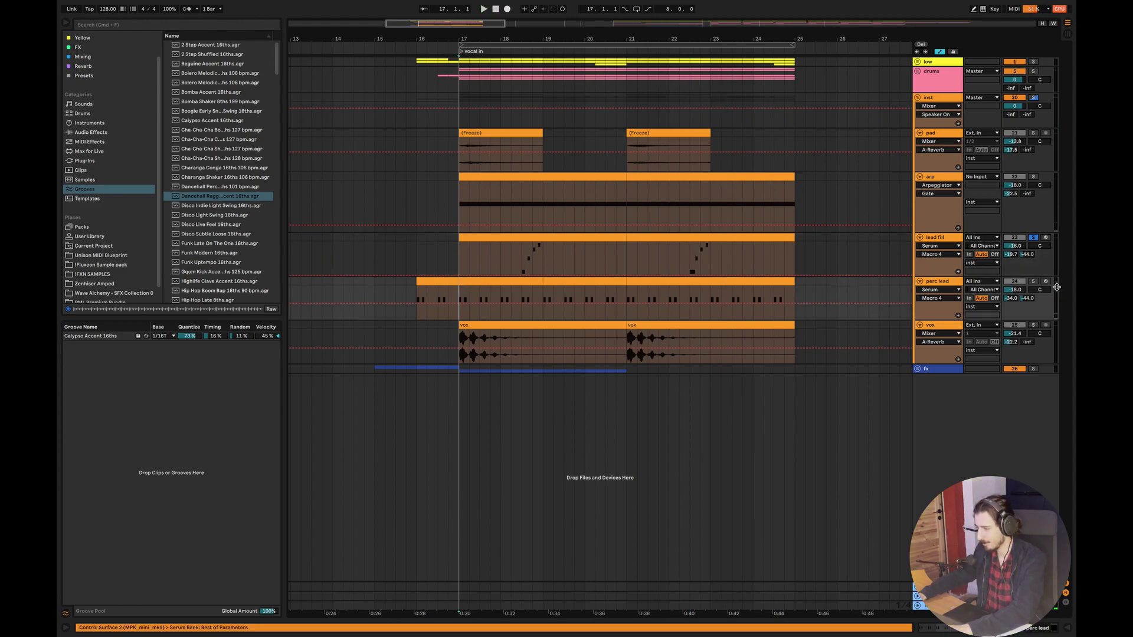
double_click(472, 284)
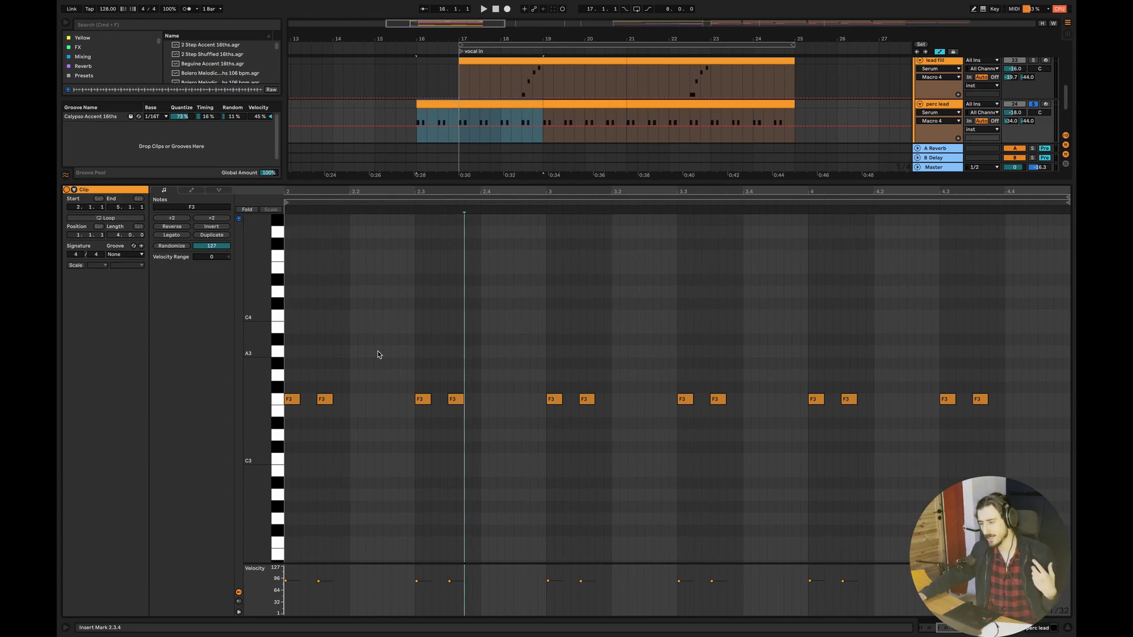
key(super+alt+l)
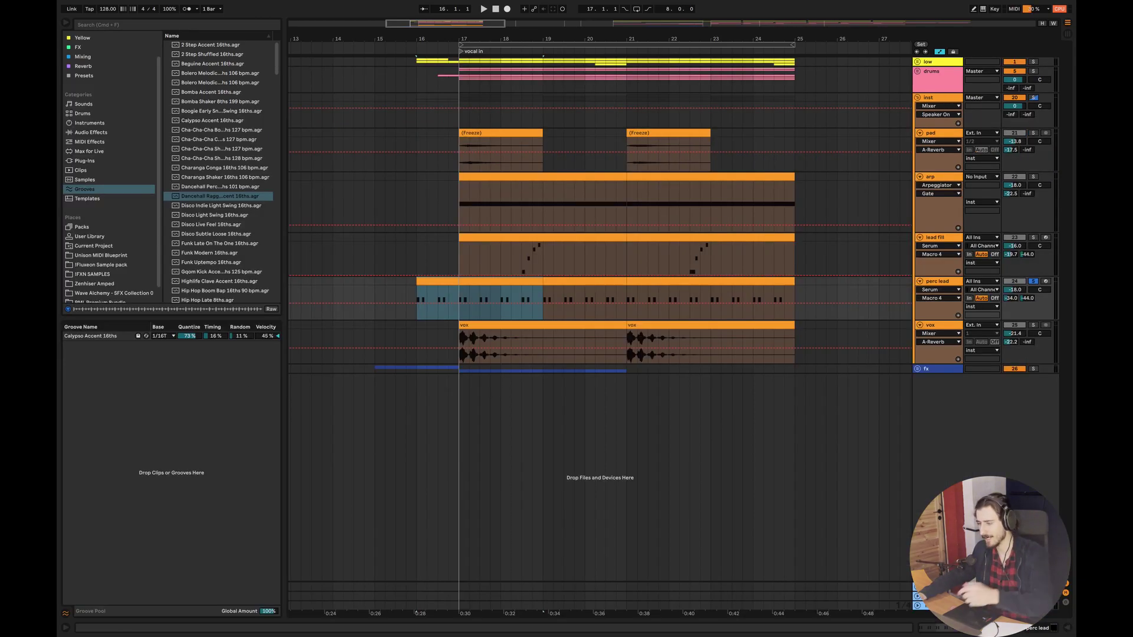
Expand the drums group, unfold and solo its perc track, and play it from bar 17.
click(917, 71)
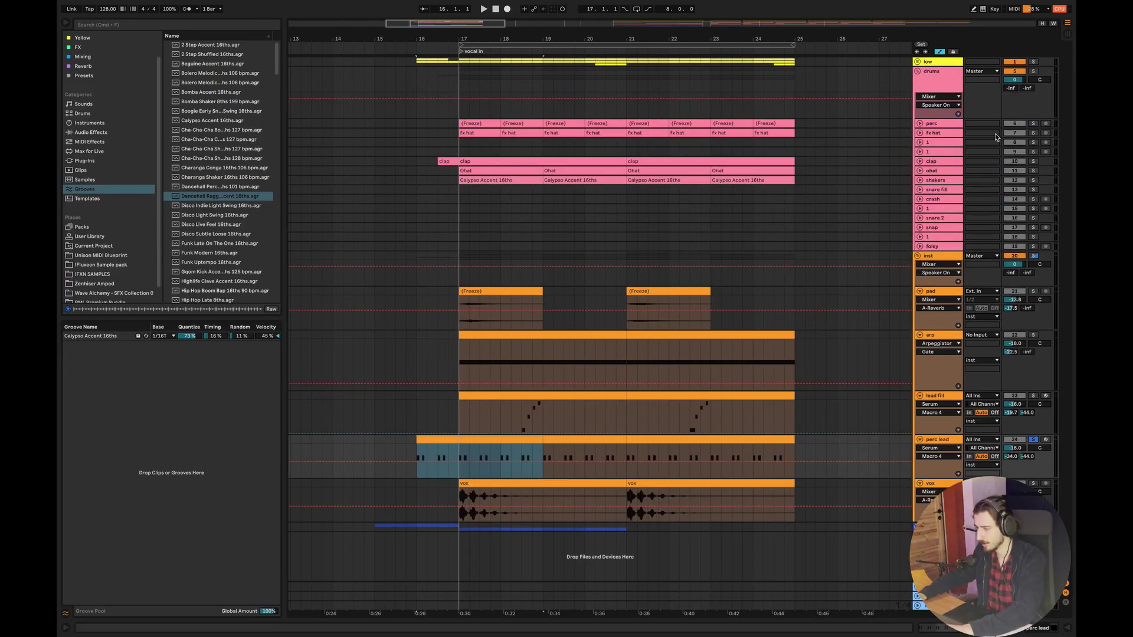
click(919, 124)
click(461, 147)
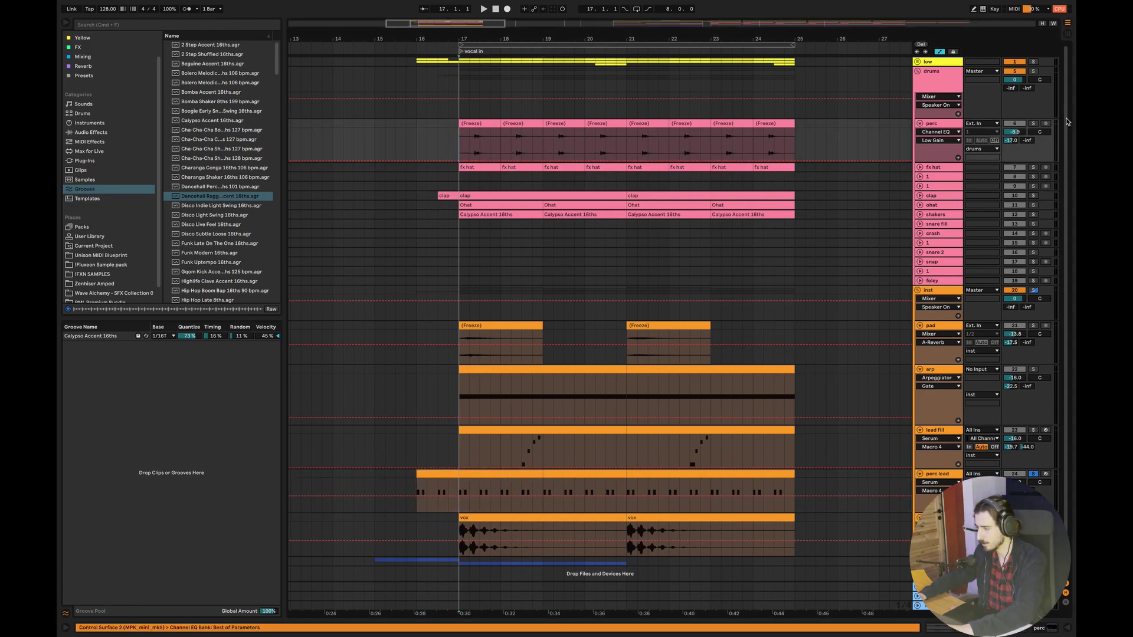
click(1033, 124)
key(space)
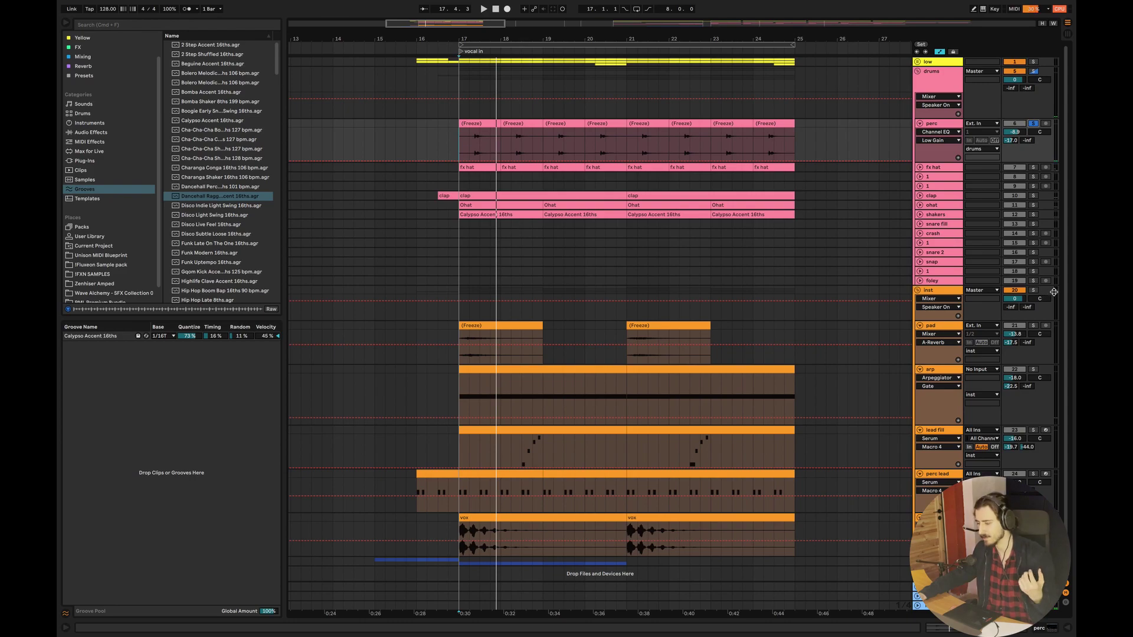
Solo the perc lead track, add the low group and the perc drum track to the solos, and play from bar 17.
scroll(1069, 364, down, 1)
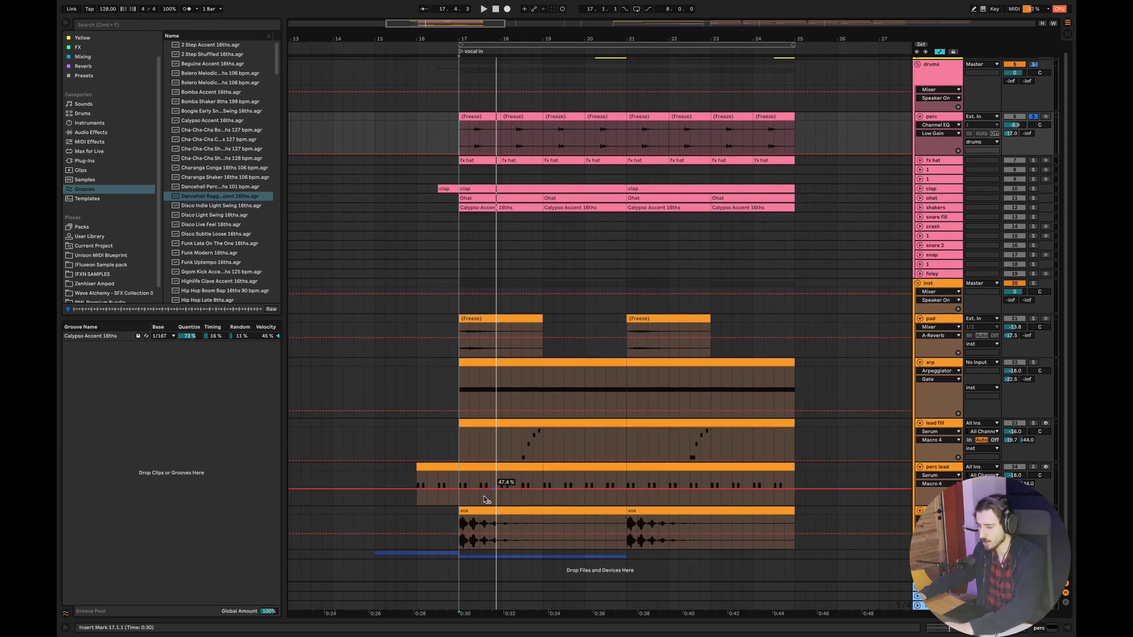
key(space)
click(1038, 469)
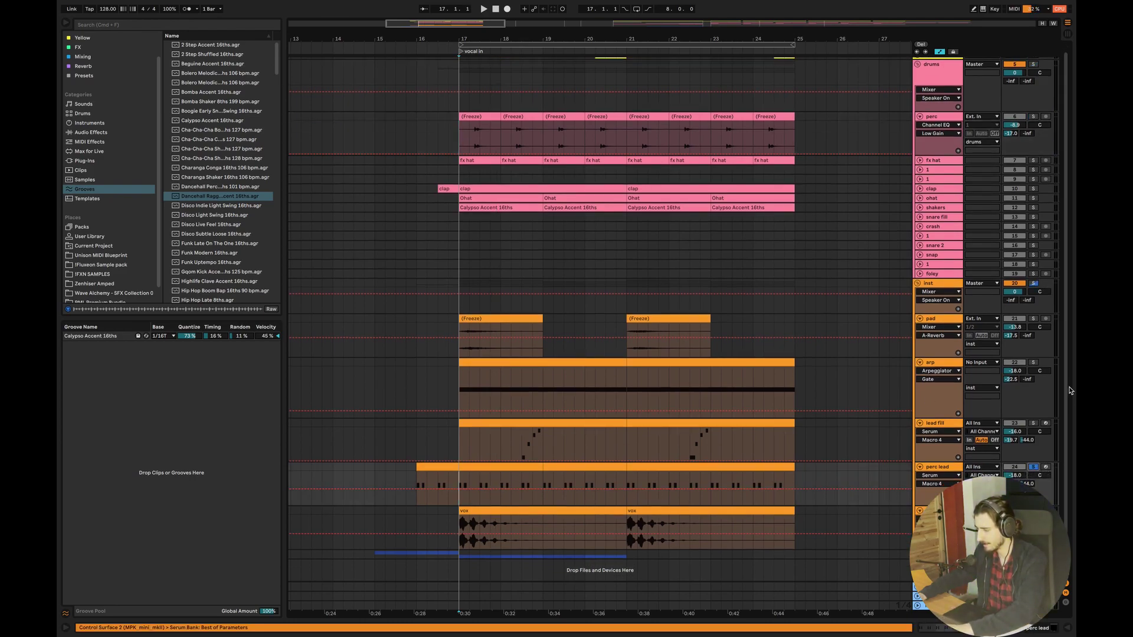
scroll(1070, 391, up, 1)
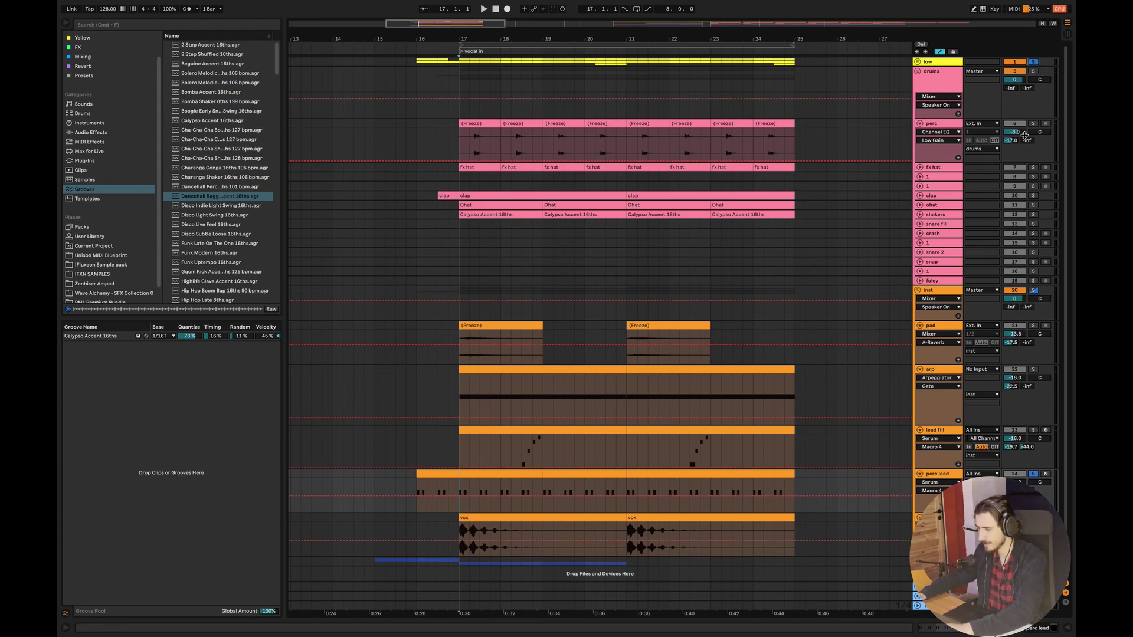
key(space)
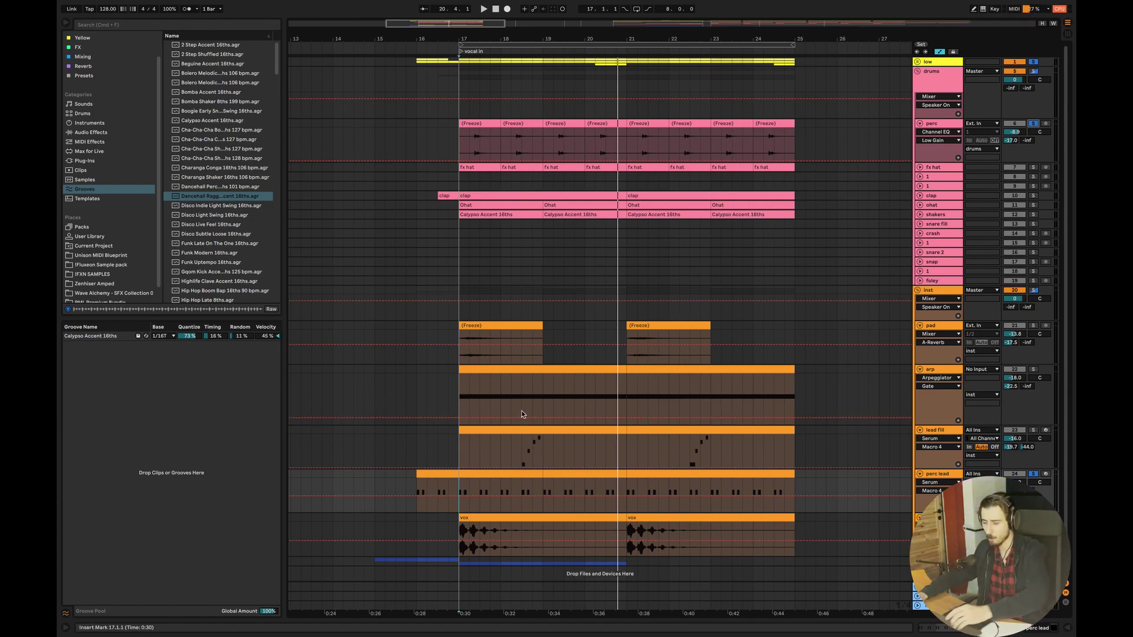
Switch to Pixelmator Pro and clear the old loop and automation sketch from the layer.
key(super+Tab)
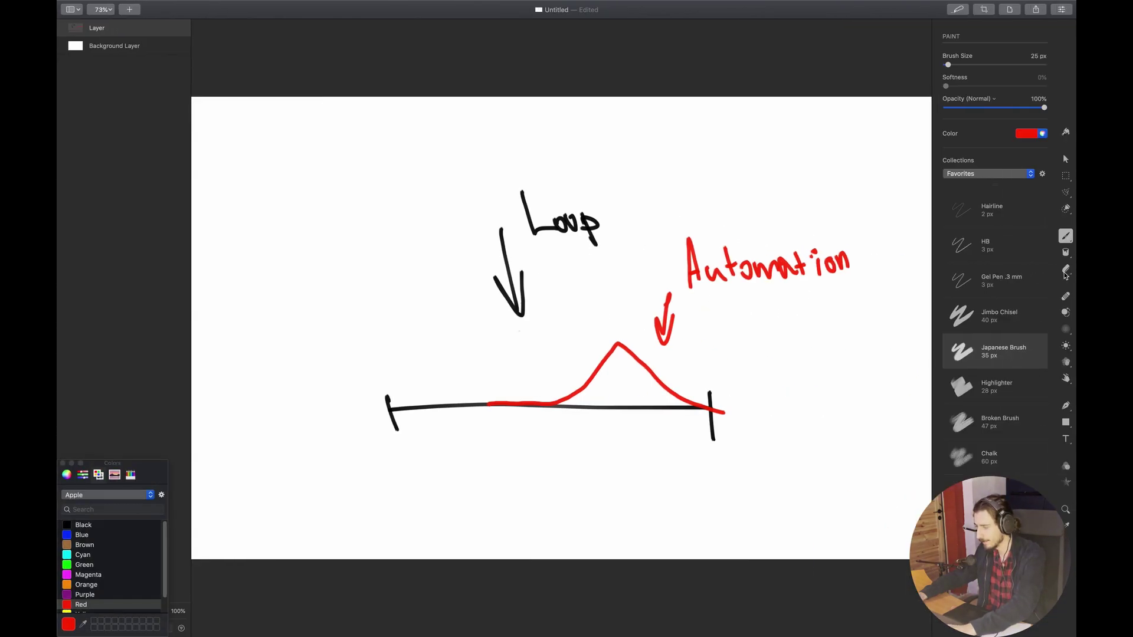
click(1066, 270)
drag(561, 224, 443, 227)
key(super+a)
key(Delete)
Paint a red box, a black arrow leading away from it, and a black box at the arrow's tip with the Japanese Brush.
key(b)
mouse_move(353, 352)
mouse_down()
mouse_move(354, 308)
mouse_move(413, 350)
mouse_move(339, 348)
mouse_up()
click(86, 525)
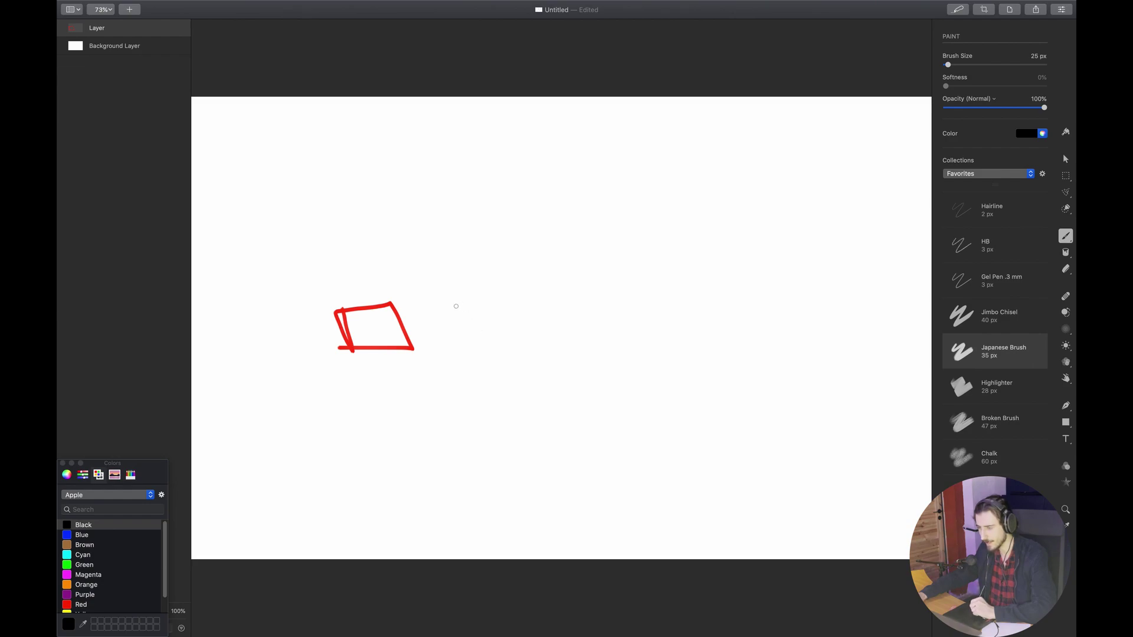
mouse_move(434, 320)
mouse_down()
mouse_move(498, 316)
mouse_move(466, 333)
mouse_up()
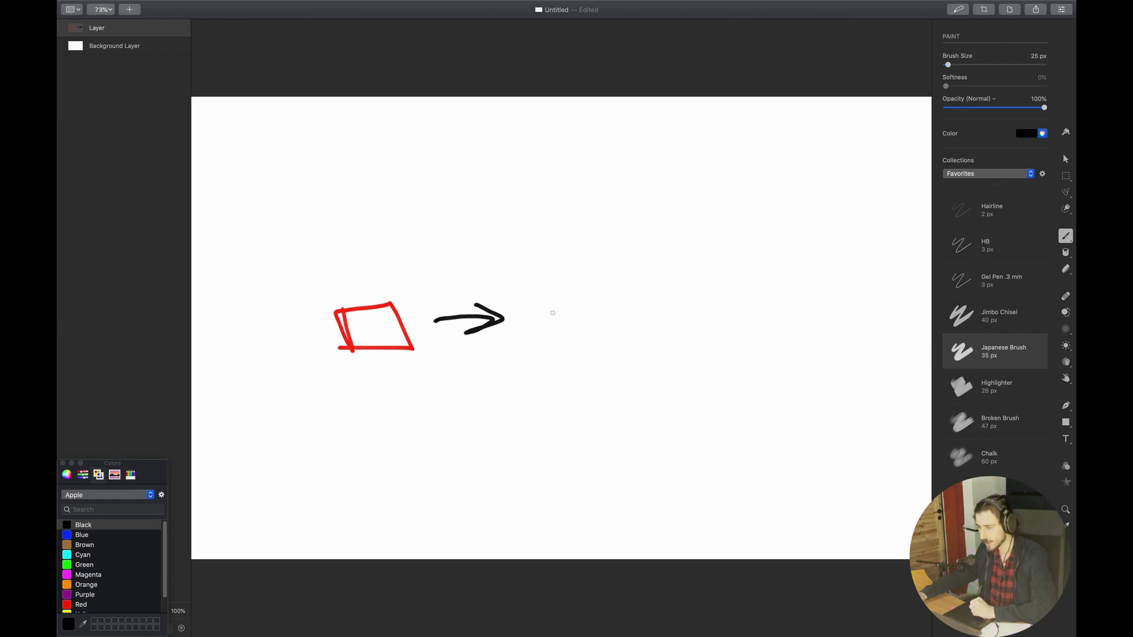
mouse_move(550, 301)
mouse_down()
mouse_move(592, 343)
mouse_move(604, 303)
mouse_move(550, 300)
mouse_up()
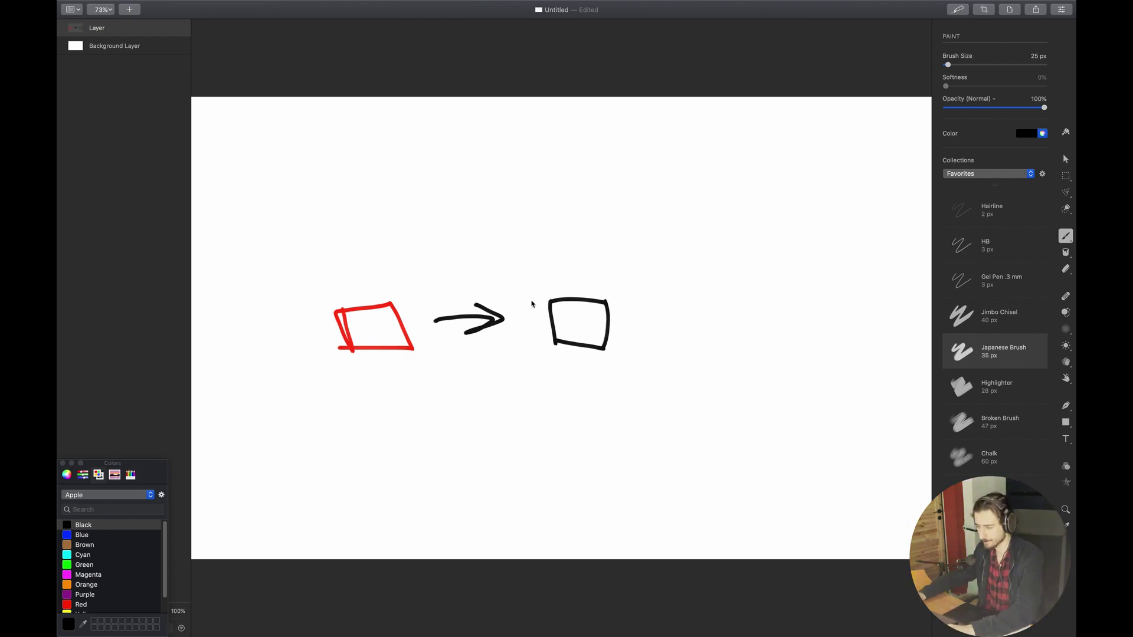
Switch back to Ableton Live, remove all solos, collapse the drums and inst groups, and play the full mix from bar 16.
key(super+Tab)
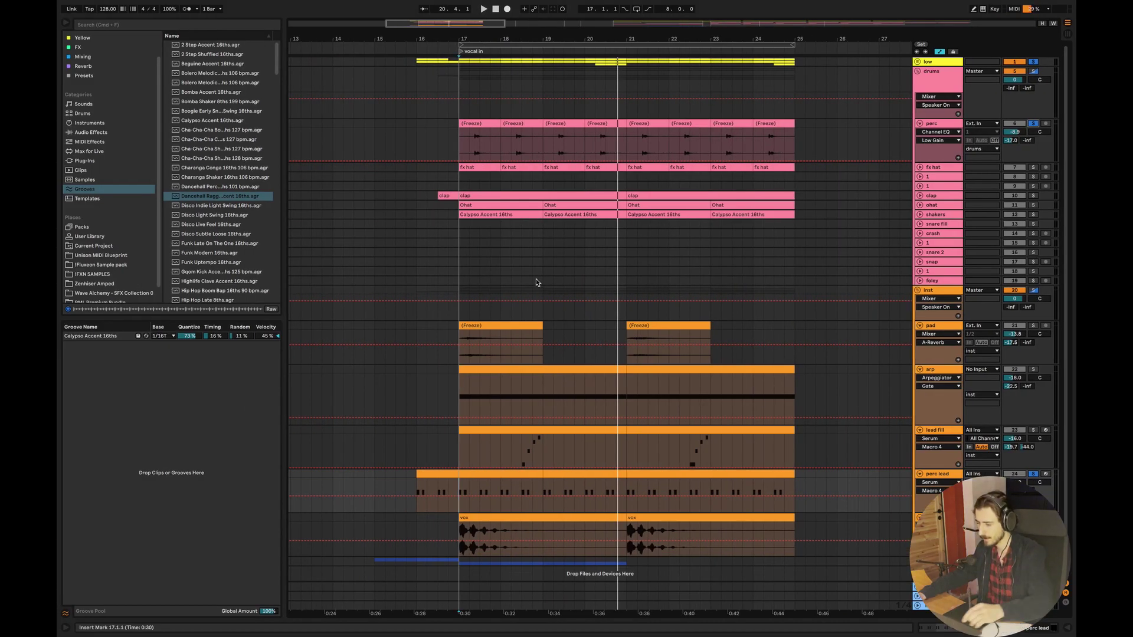
scroll(1062, 370, down, 1)
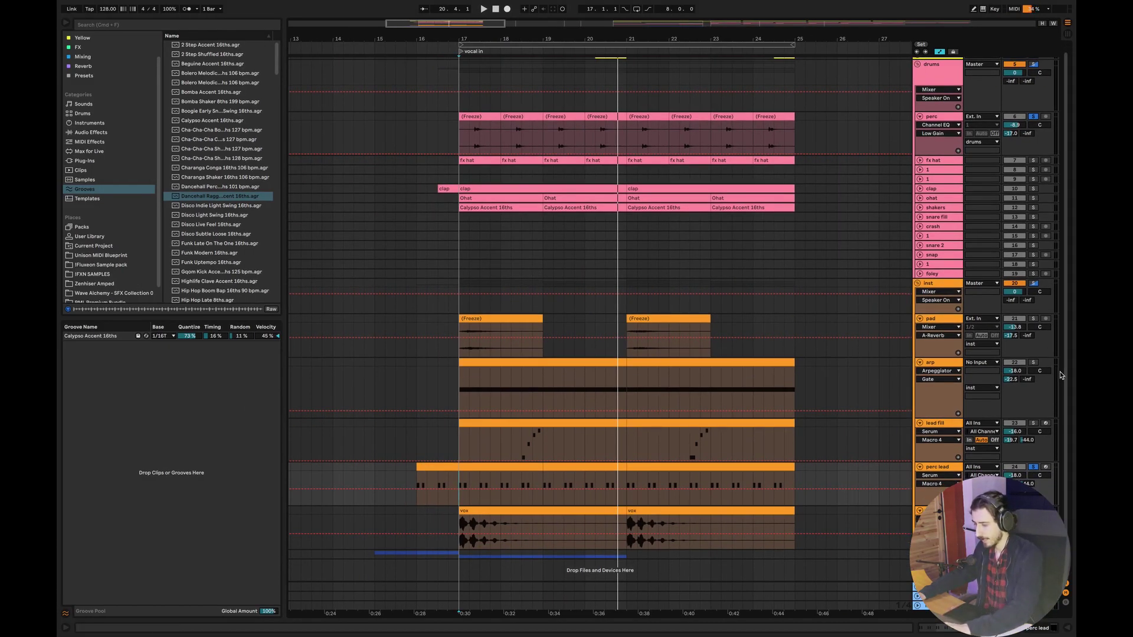
key(alt+super+u)
click(415, 98)
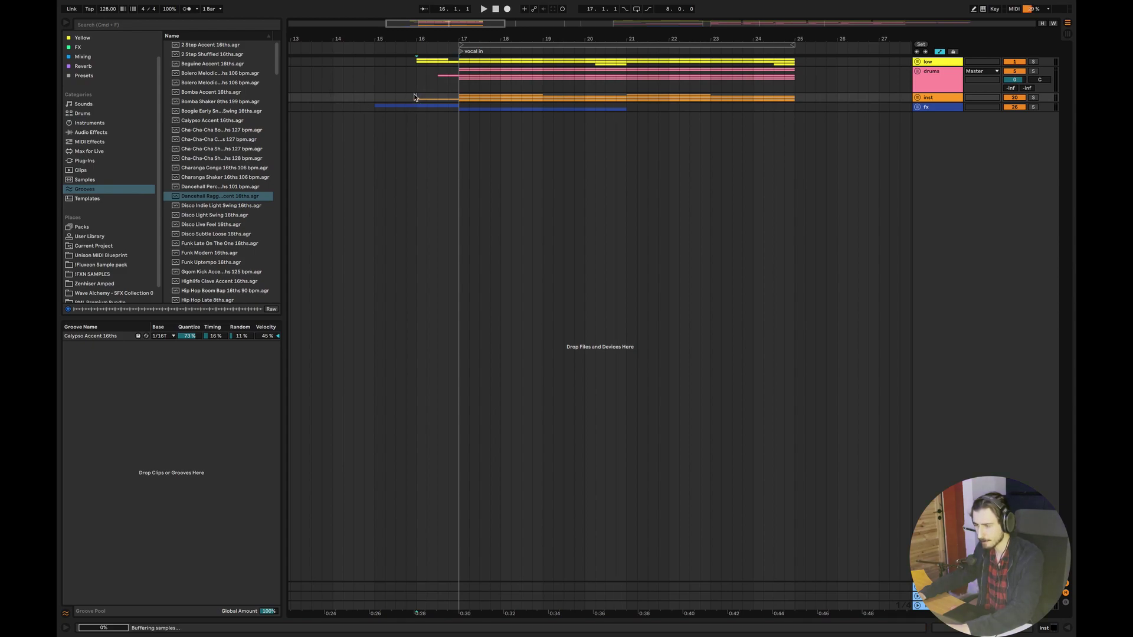
click(416, 92)
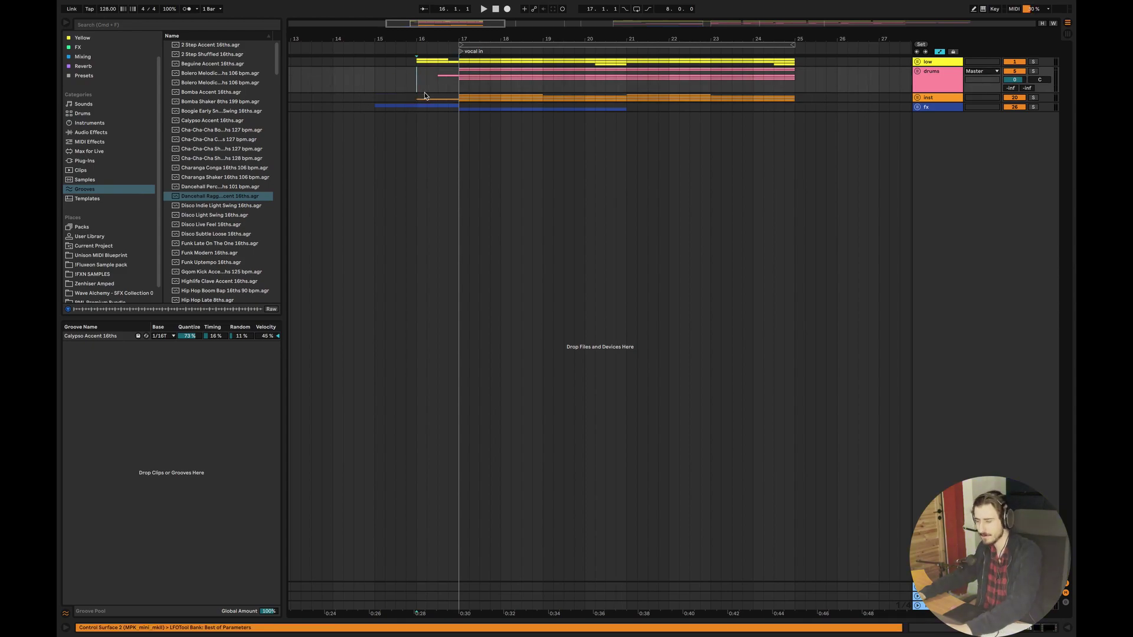
key(space)
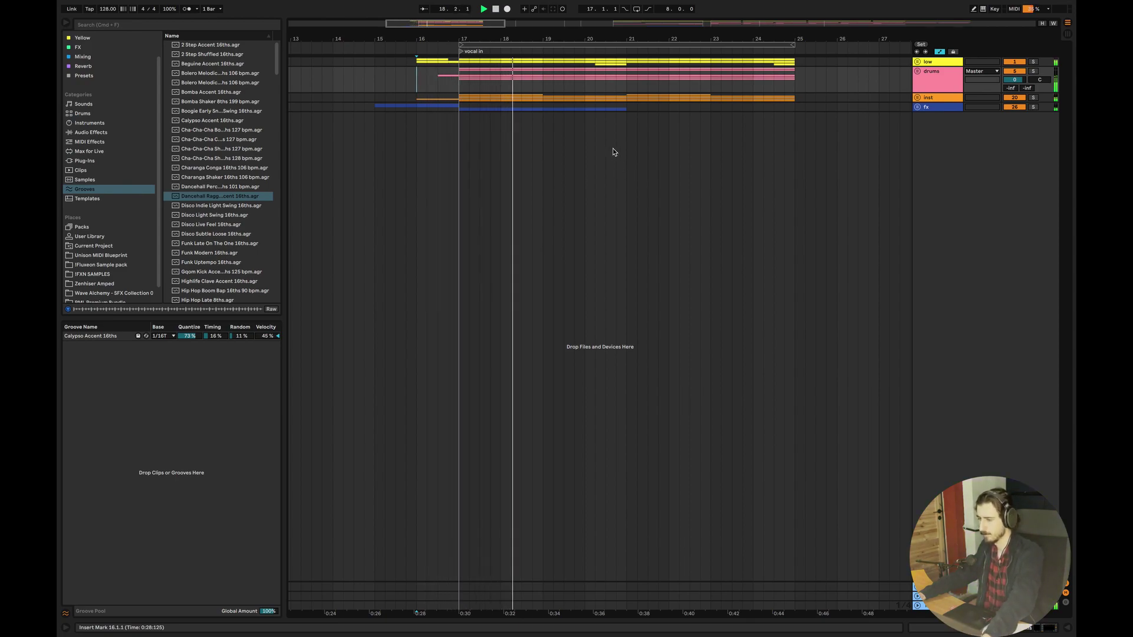
Expand the inst group, set the arp's arpeggiator gate to 39% during playback, and collapse the group again.
click(917, 97)
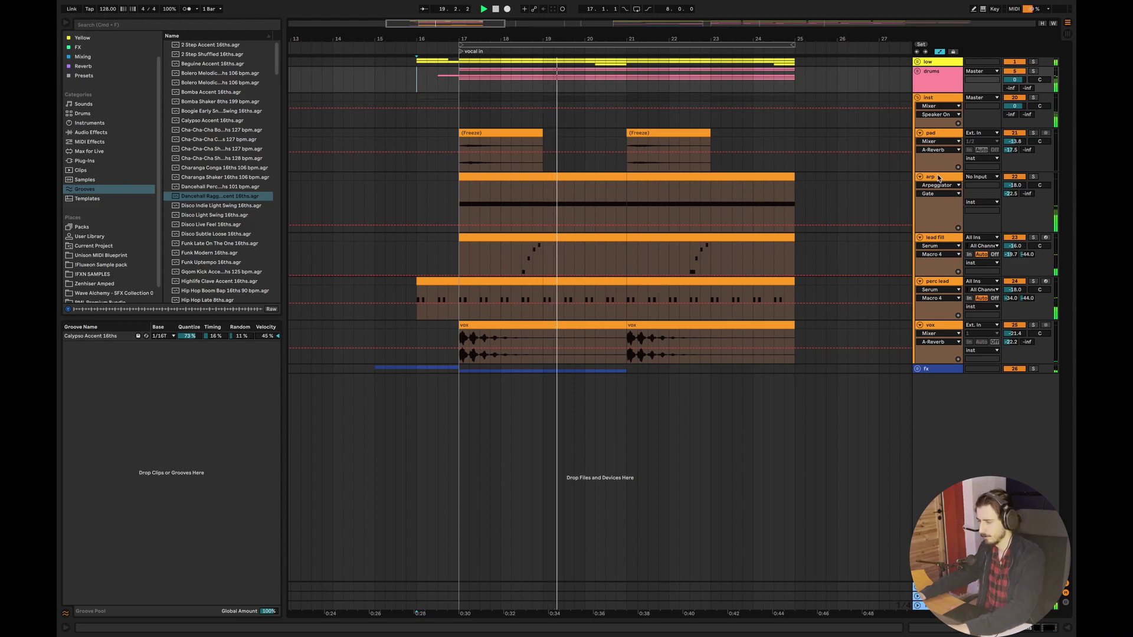
key(shift+Tab)
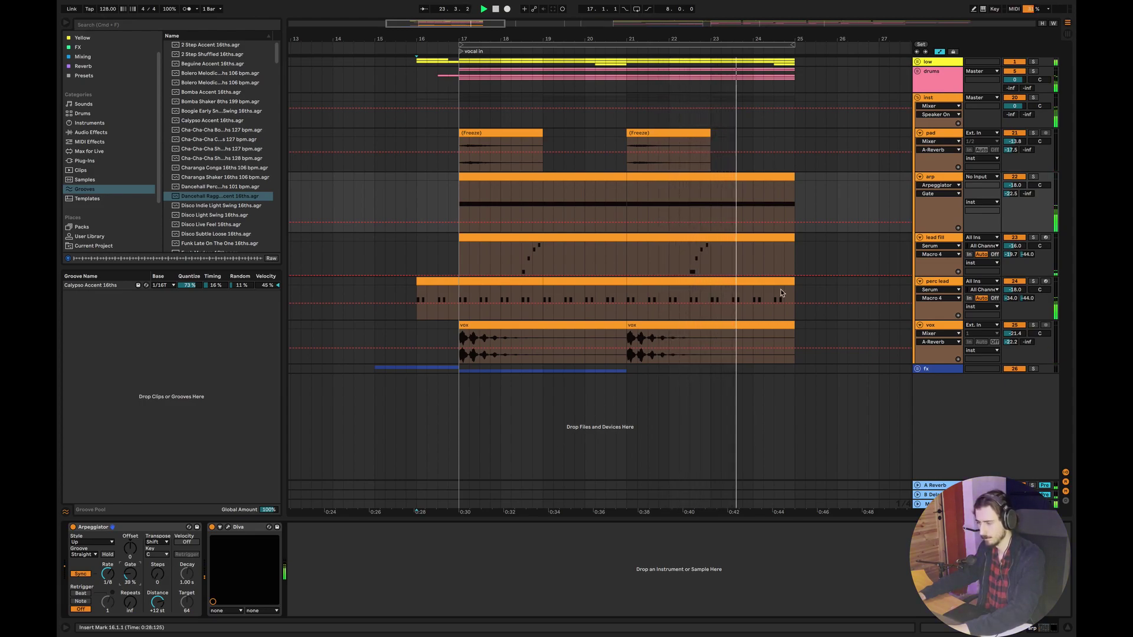
click(916, 98)
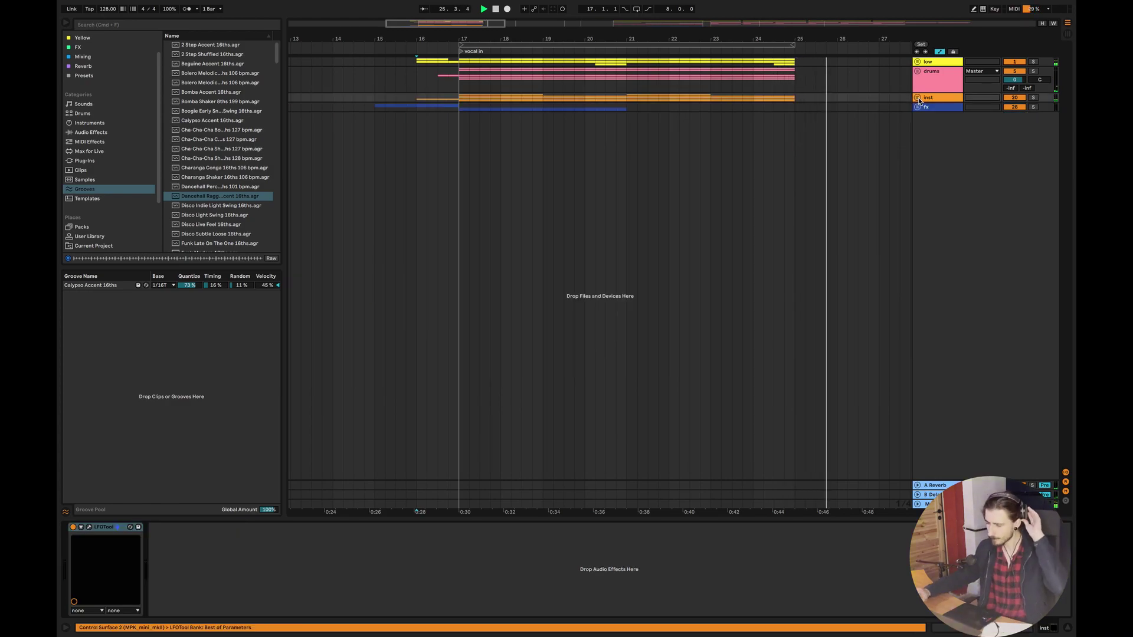